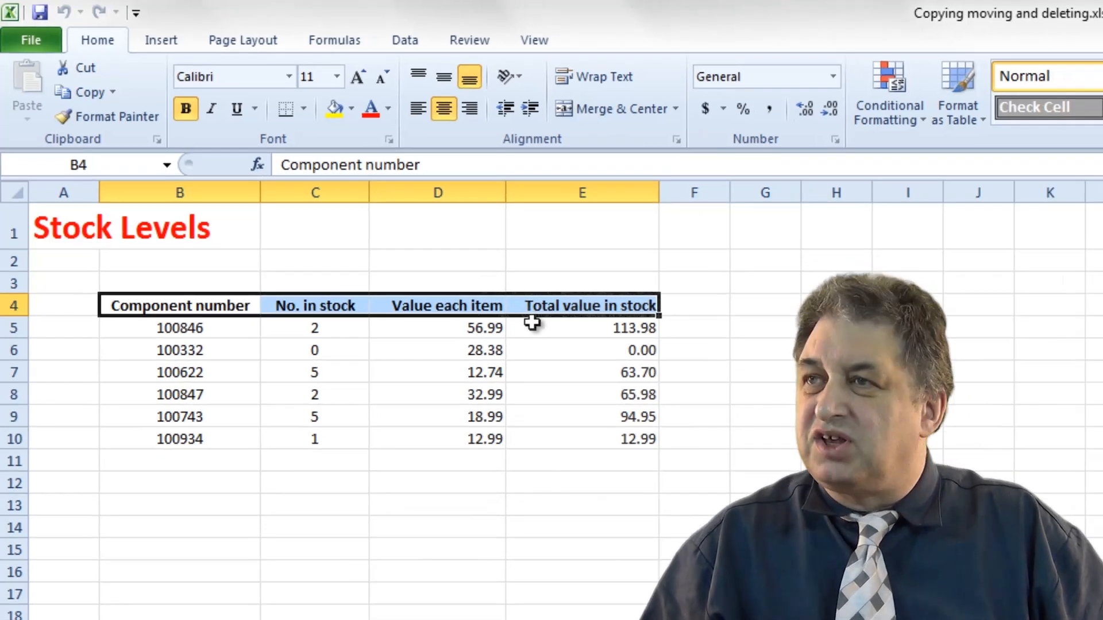
Copy the header row B4:E4 to cell C20 and undo that paste.
key("ctrl+c")
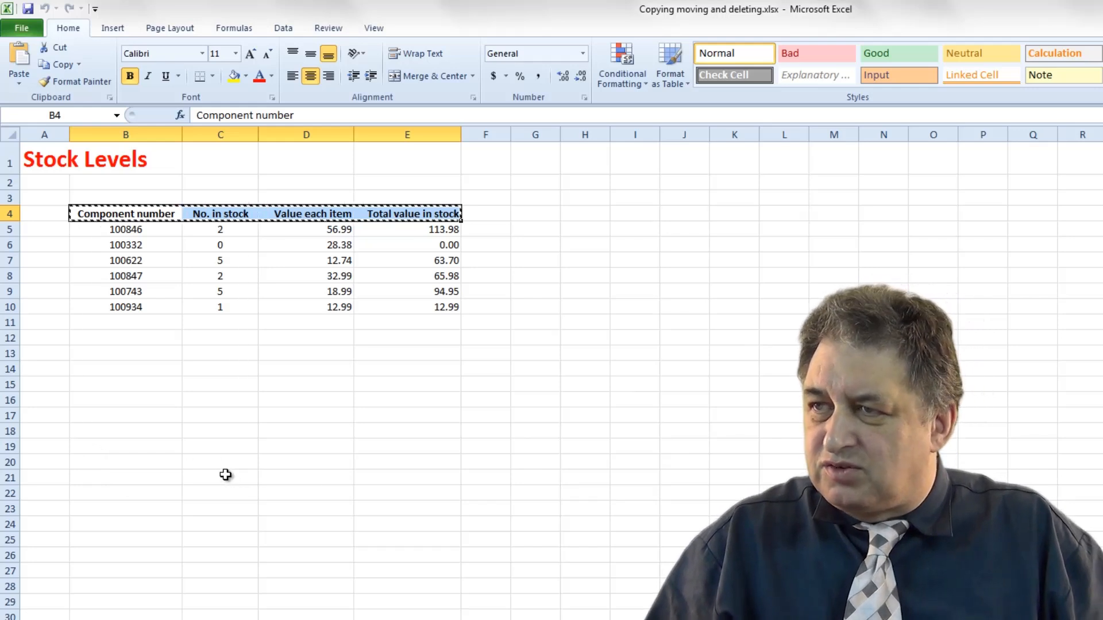
left_click(209, 464)
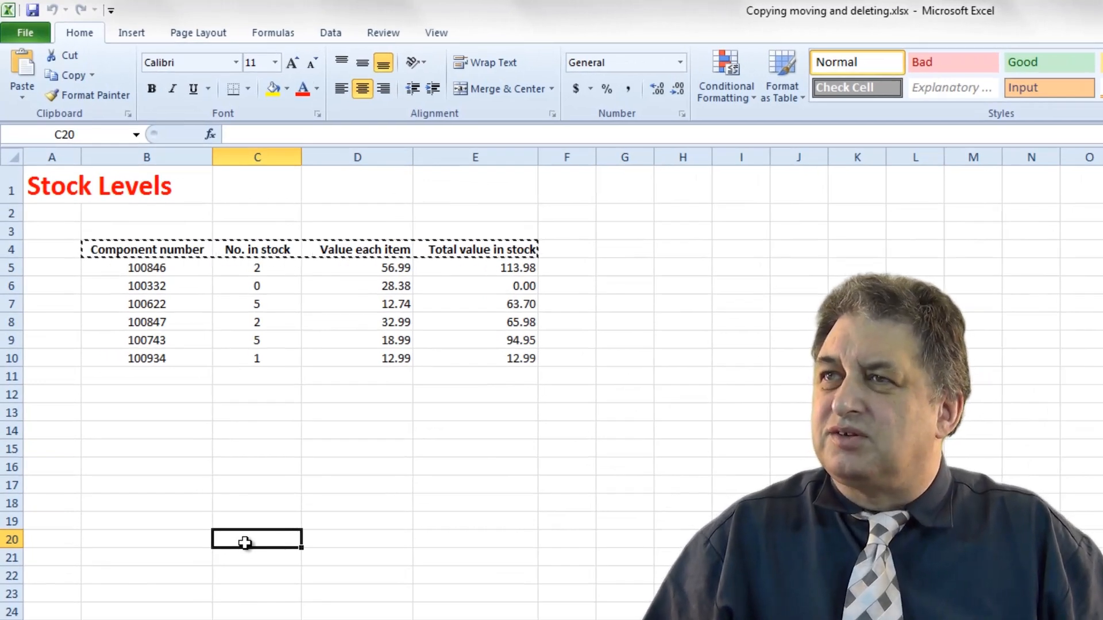
key("ctrl+v")
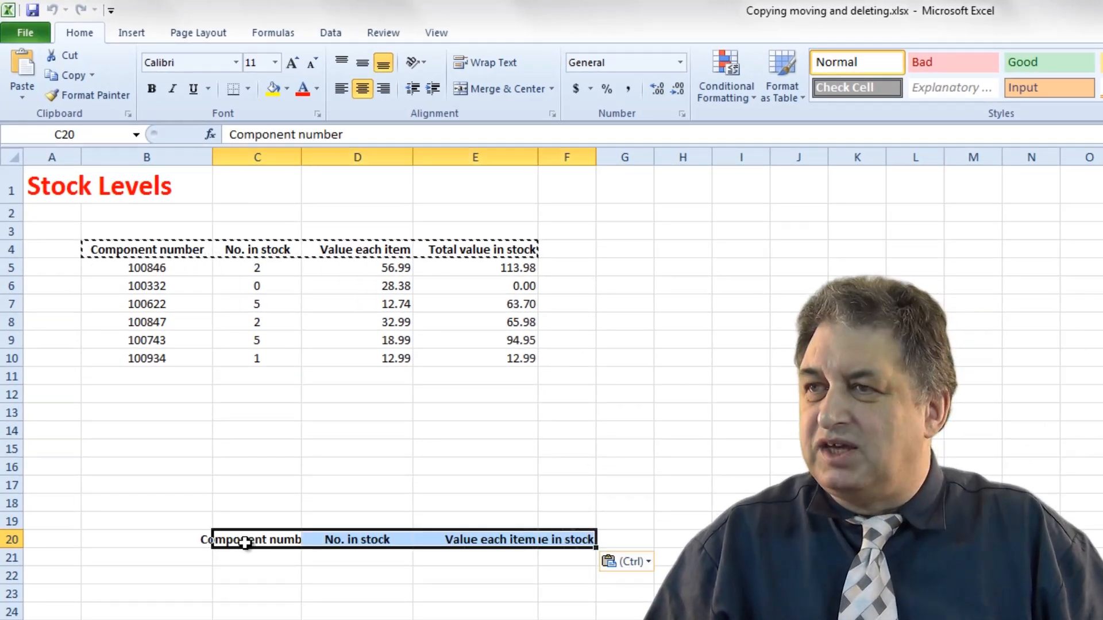
left_click(246, 558)
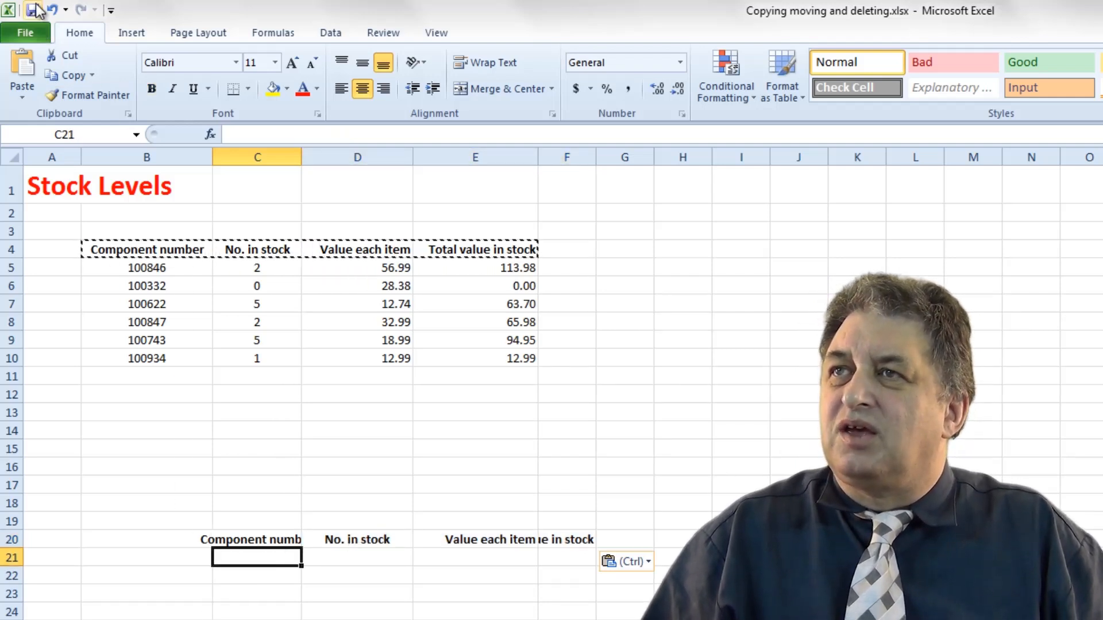
left_click(53, 10)
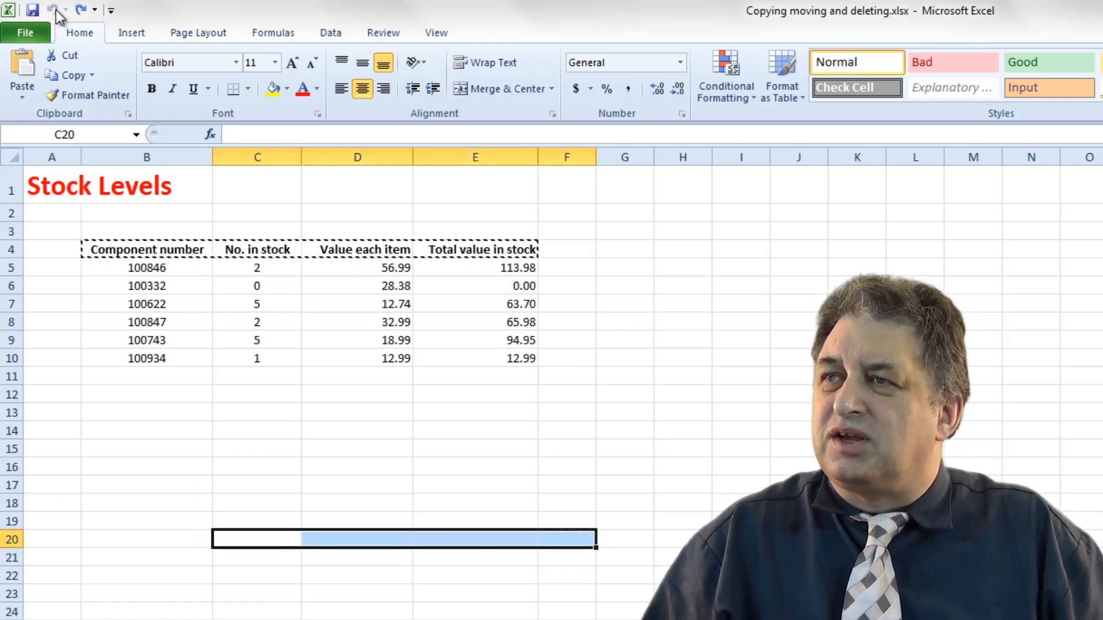
left_click(72, 449)
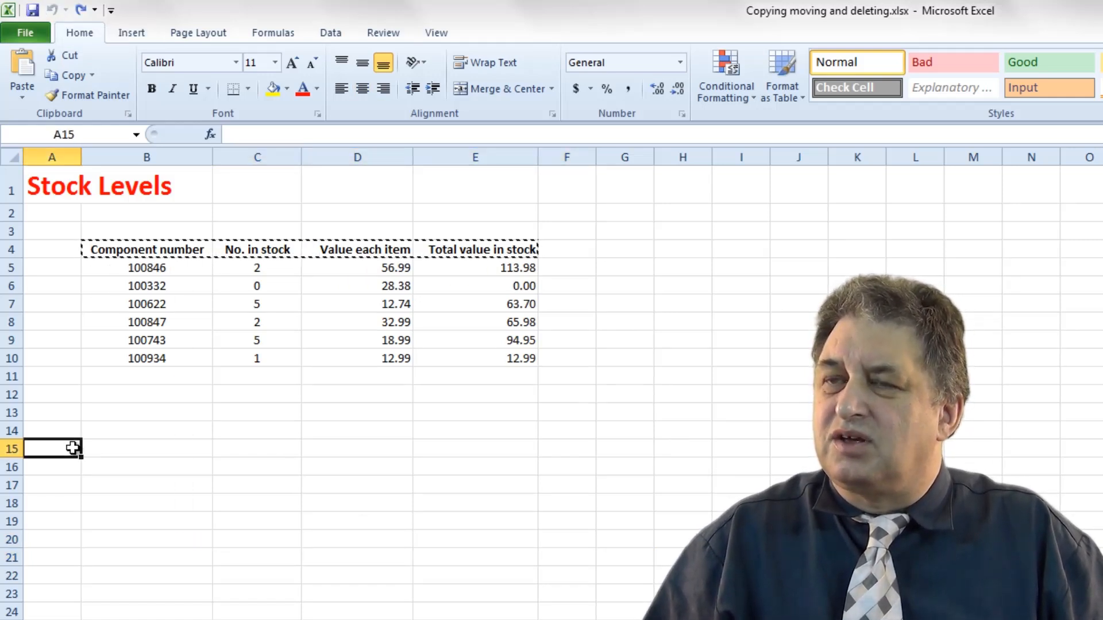
key("Escape")
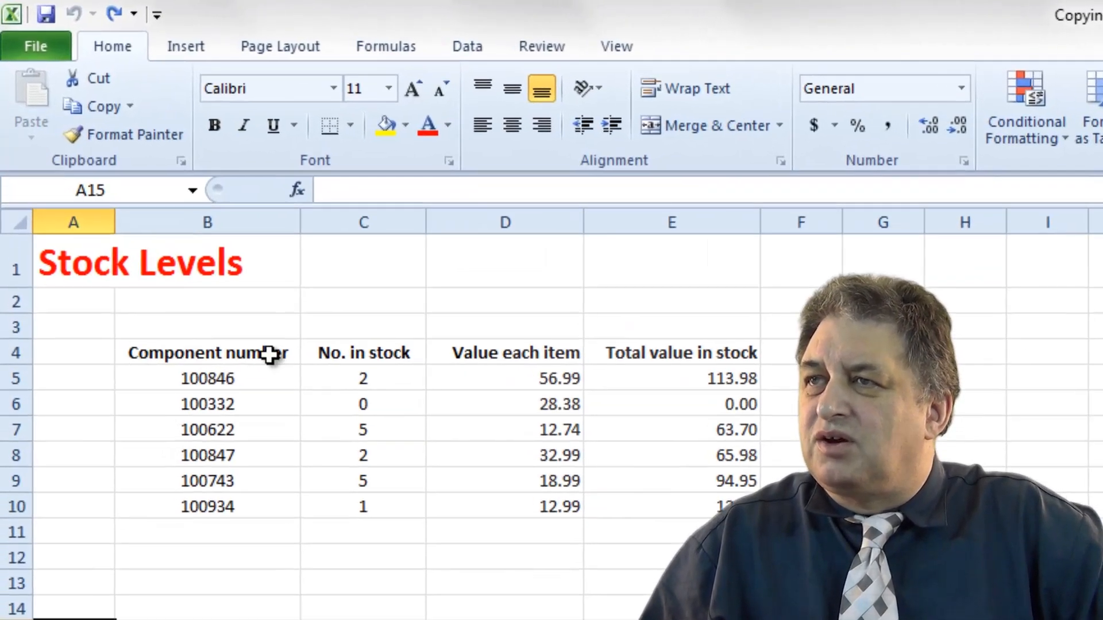
Copy the whole stock table B4:E10 and paste it starting at cell C19.
left_click(146, 350)
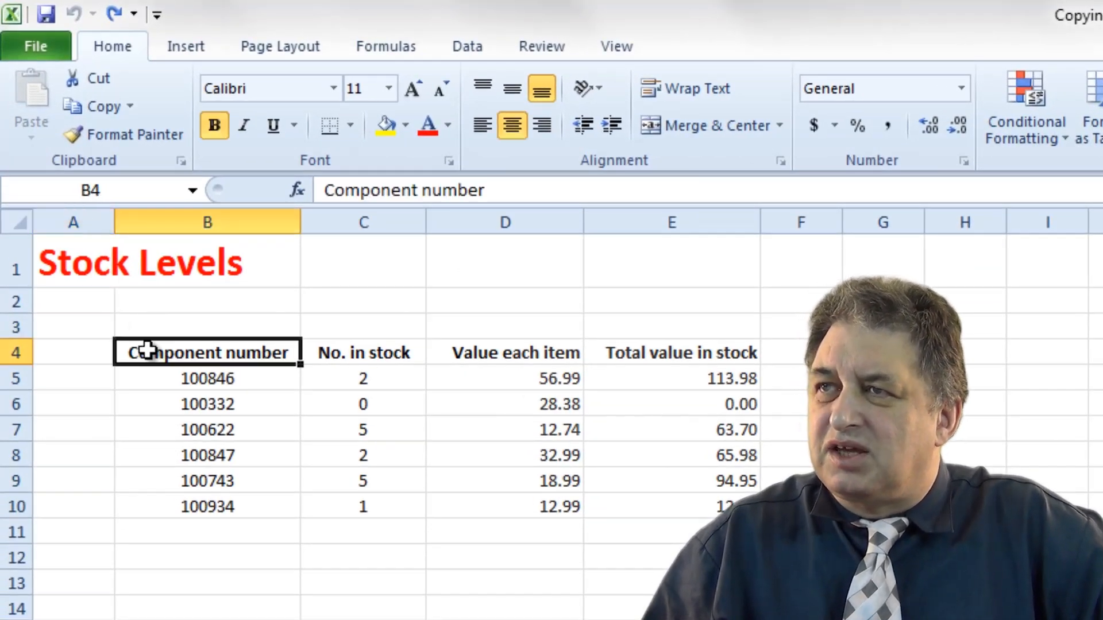
left_click_drag(146, 350, 710, 507)
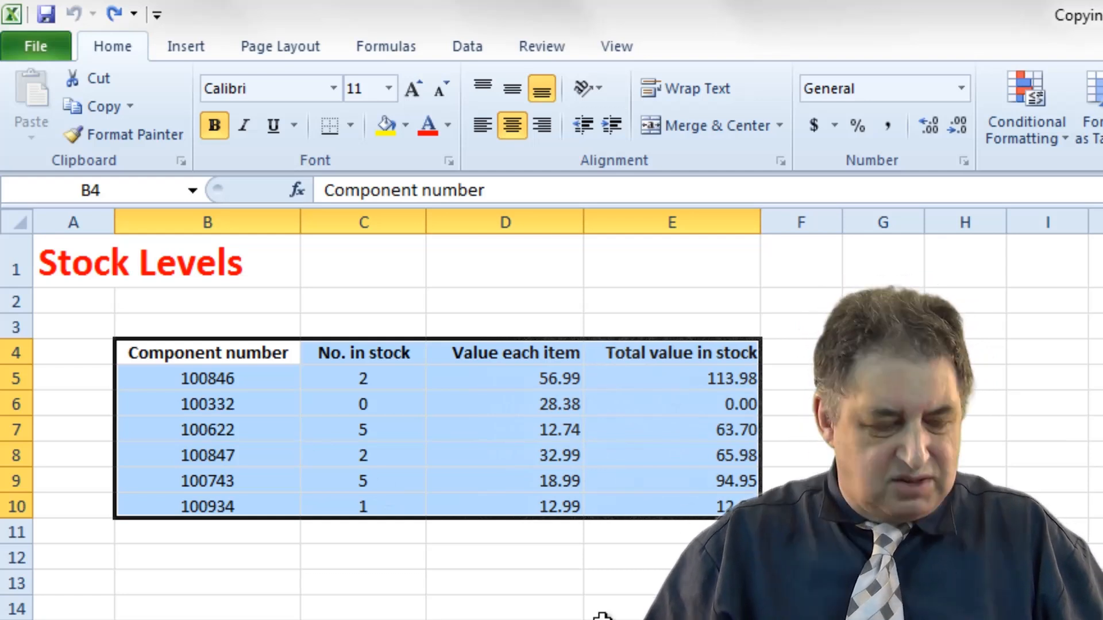
key("ctrl+c")
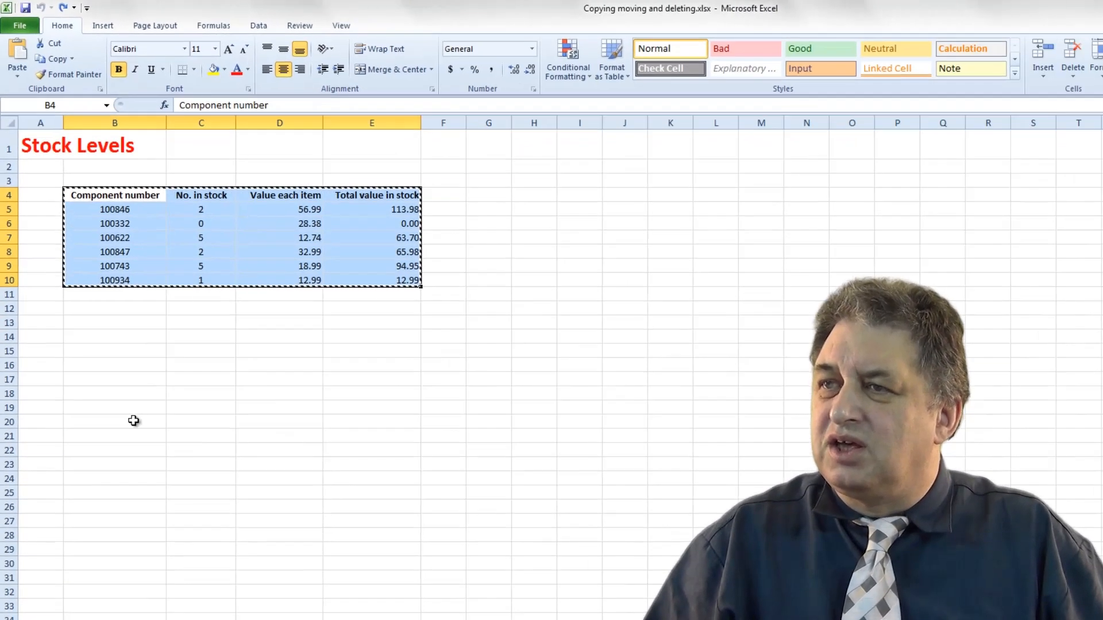
left_click(204, 410)
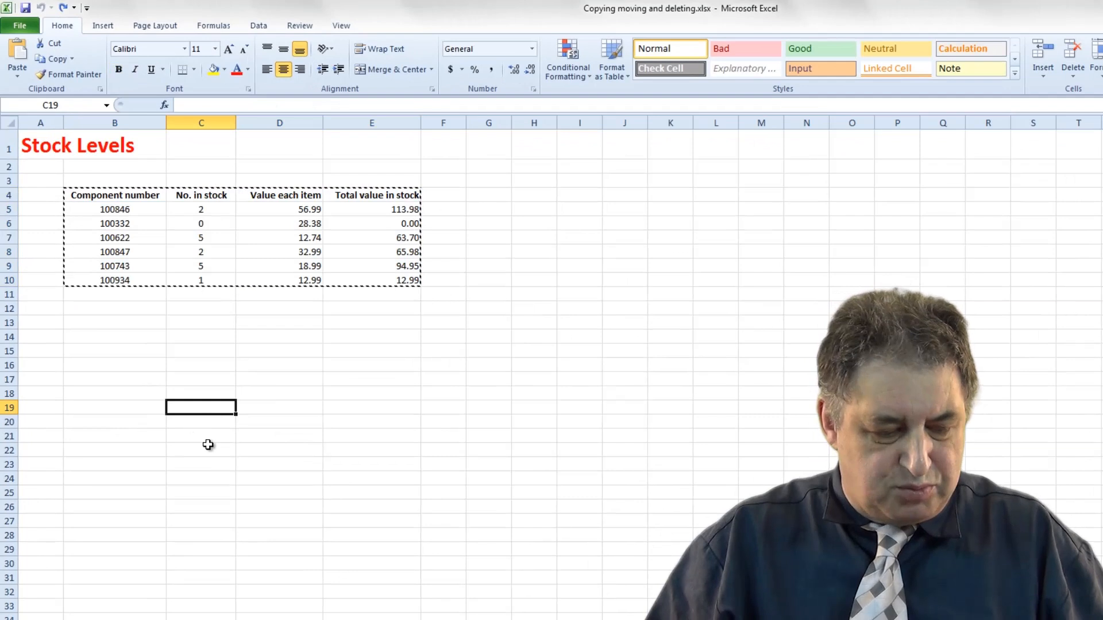
key("ctrl+v")
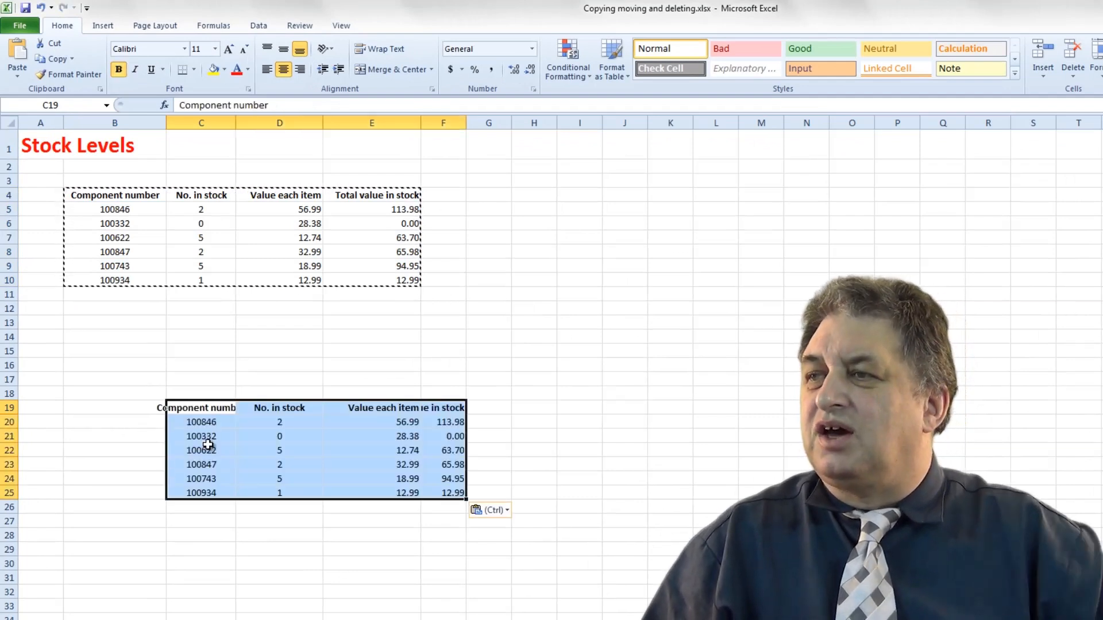
key("Escape")
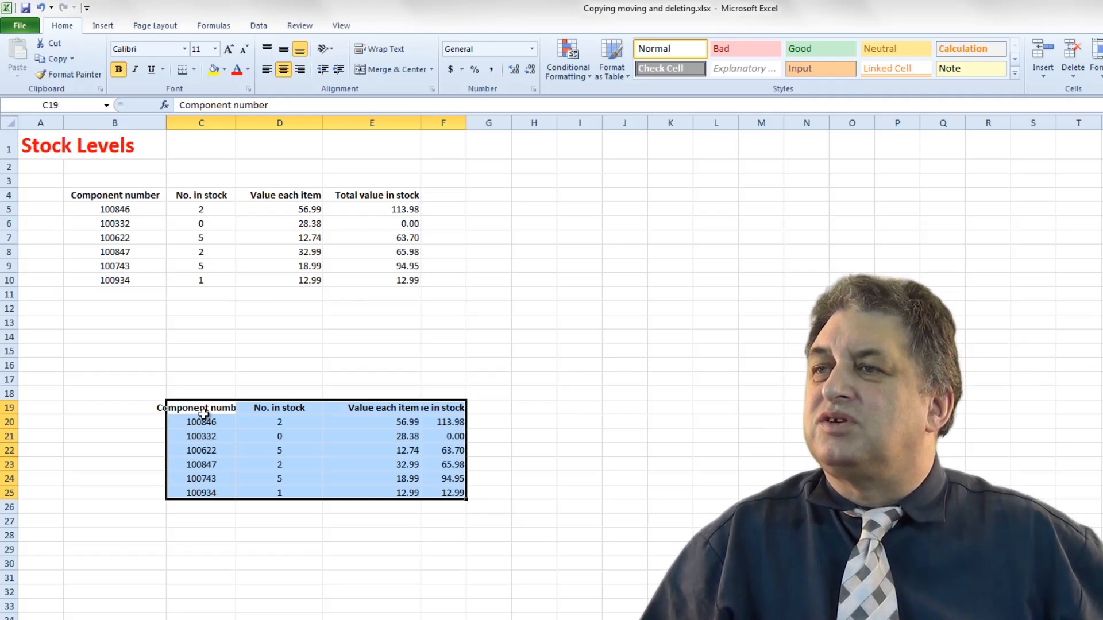
Undo the table paste.
left_click(42, 7)
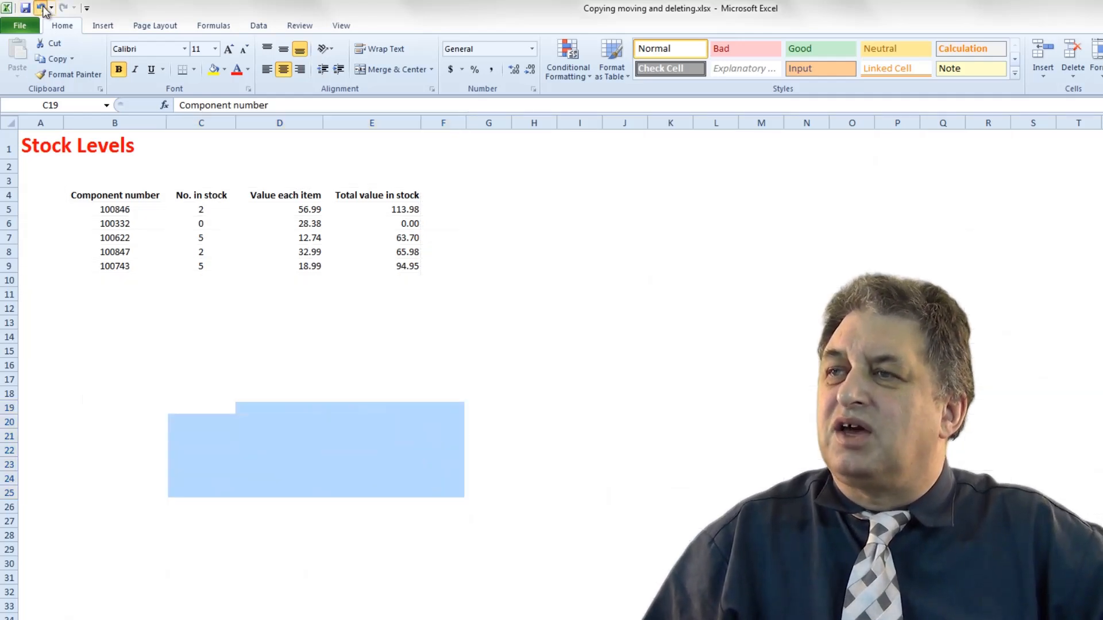
left_click(197, 355)
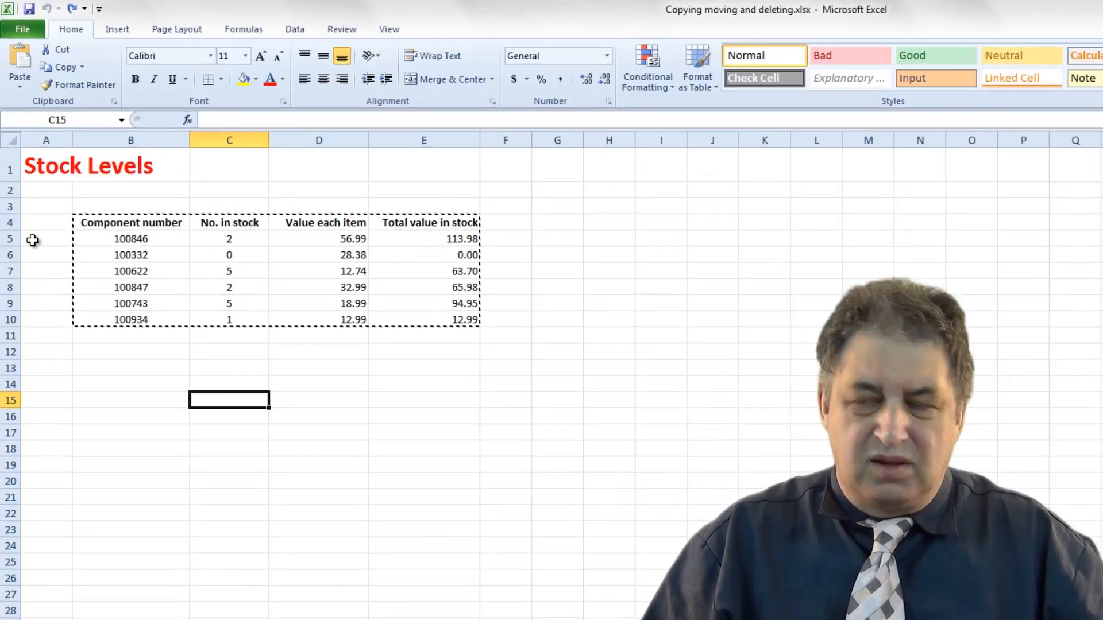
key("Escape")
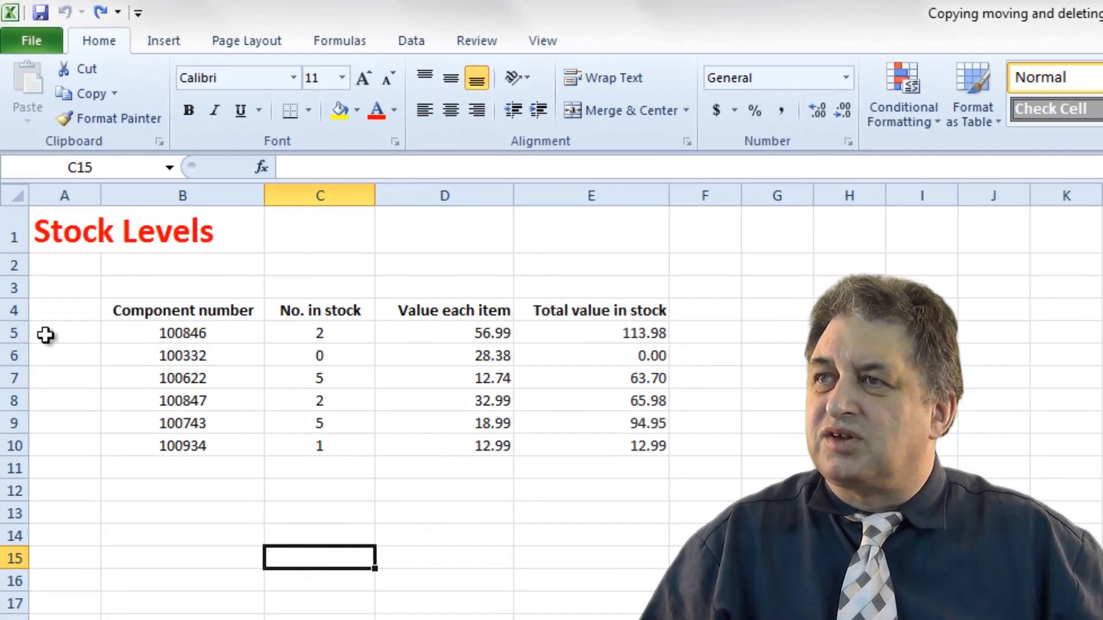
Move the stock table B4:E10 to C19:F25 by dragging its border.
left_click(131, 498)
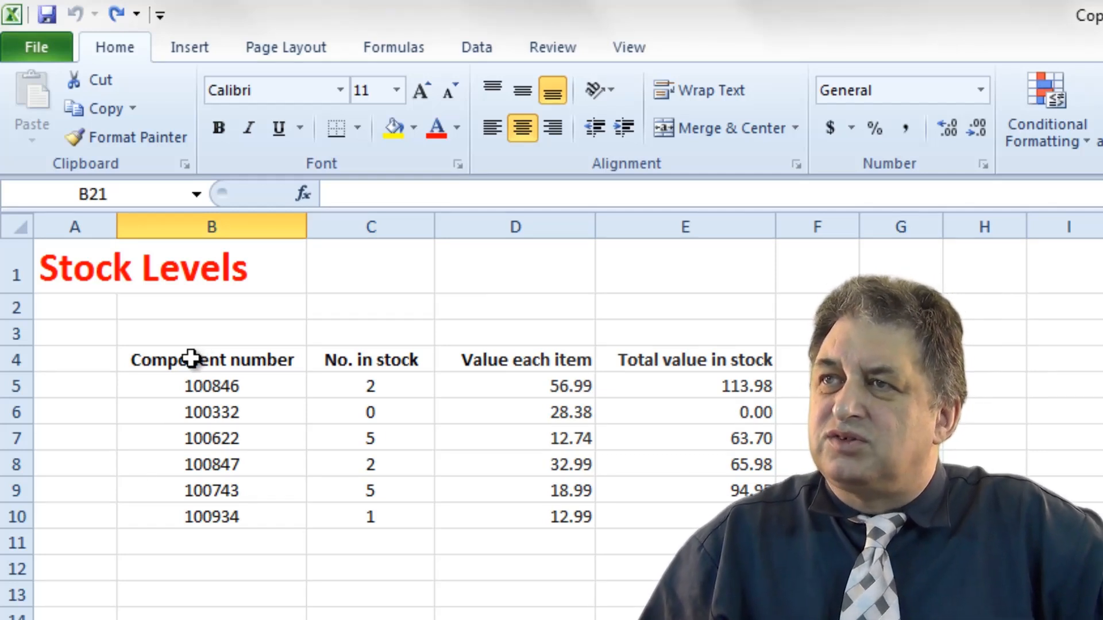
left_click_drag(191, 359, 634, 517)
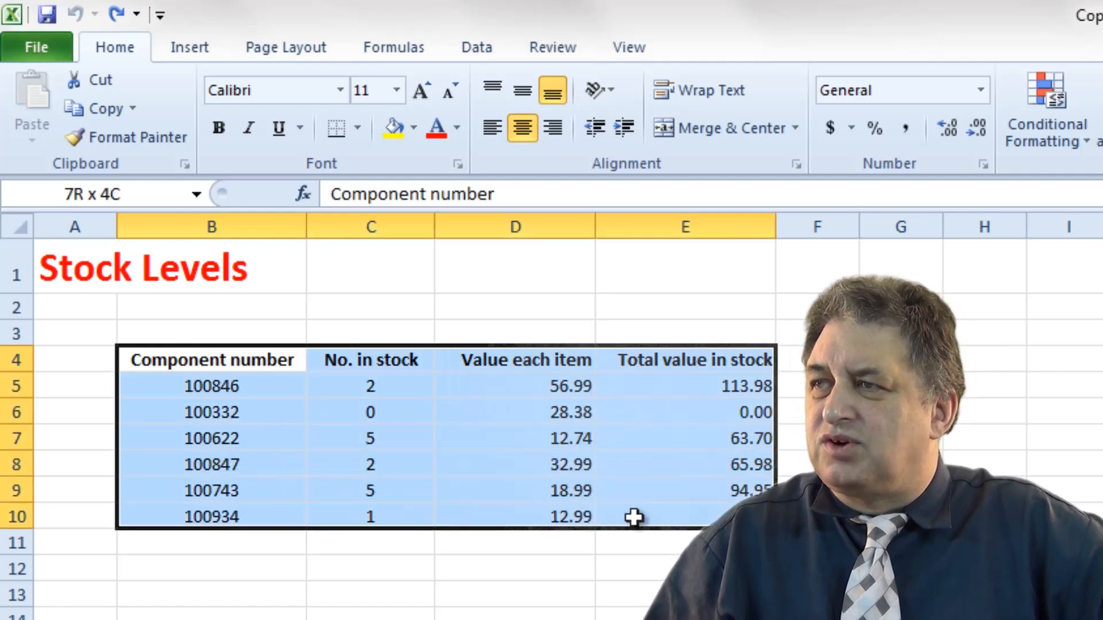
left_click_drag(705, 513, 684, 515)
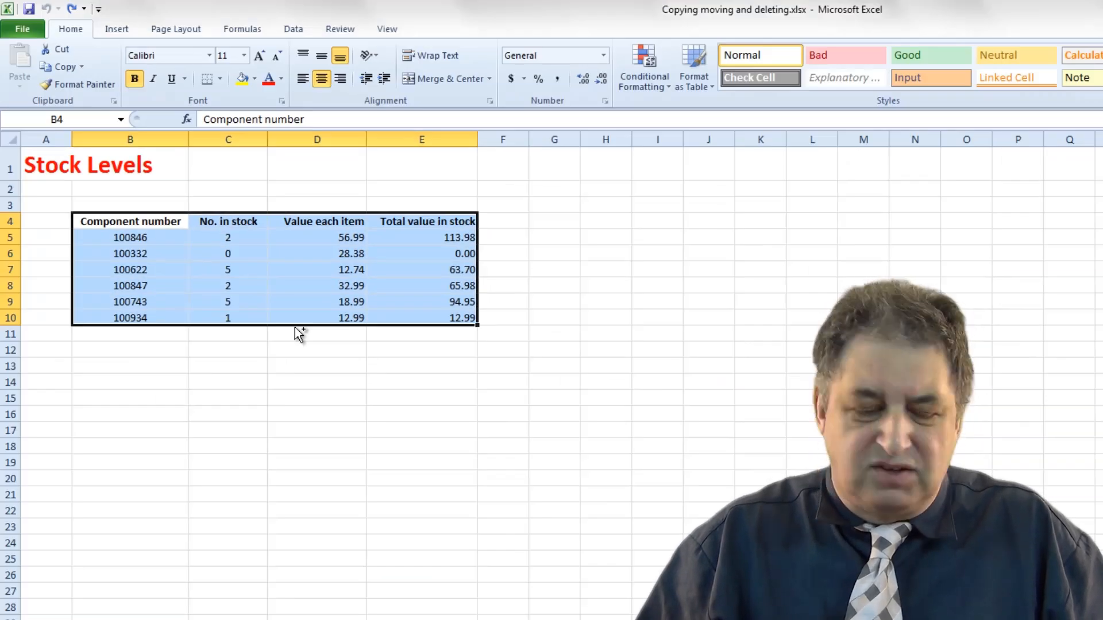
left_click_drag(294, 329, 390, 556)
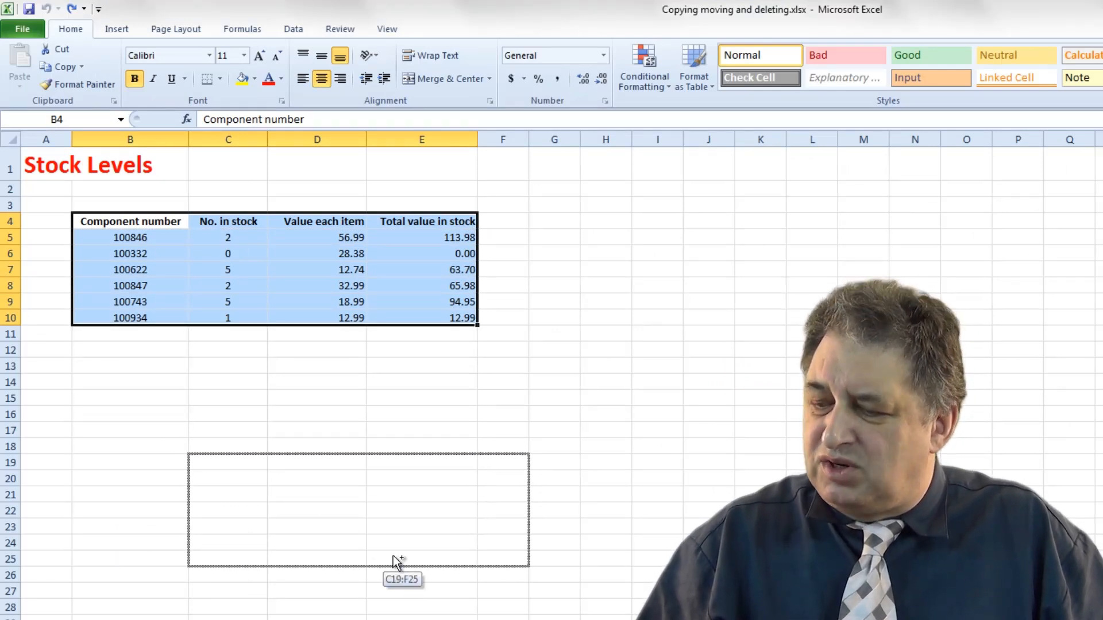
left_click_drag(393, 556, 392, 557)
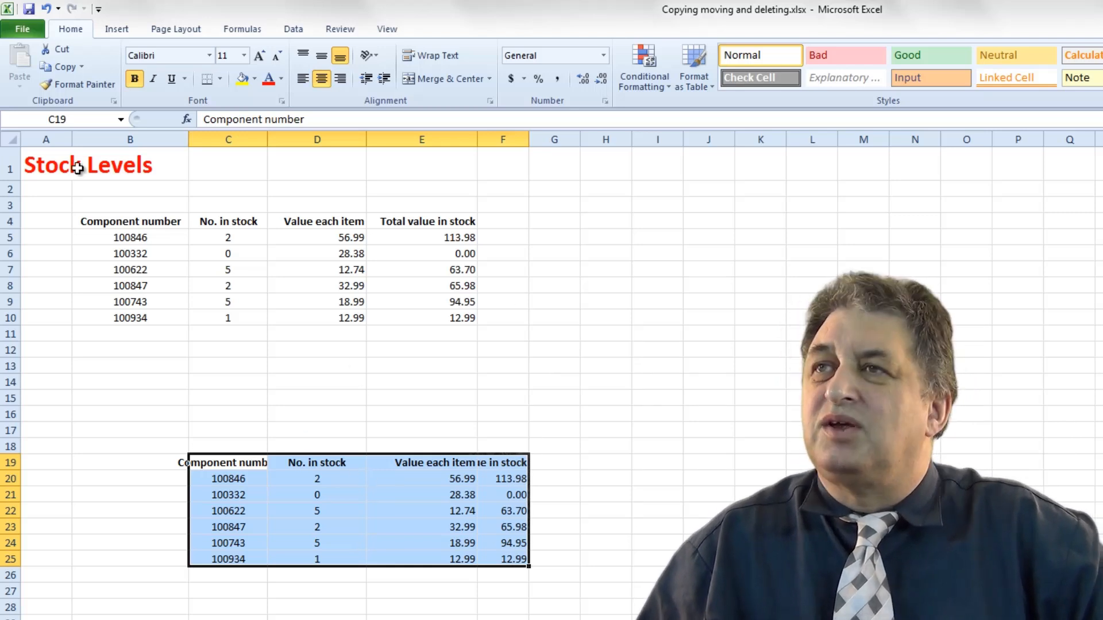
Undo the table move.
left_click(47, 10)
left_click_drag(131, 510, 153, 524)
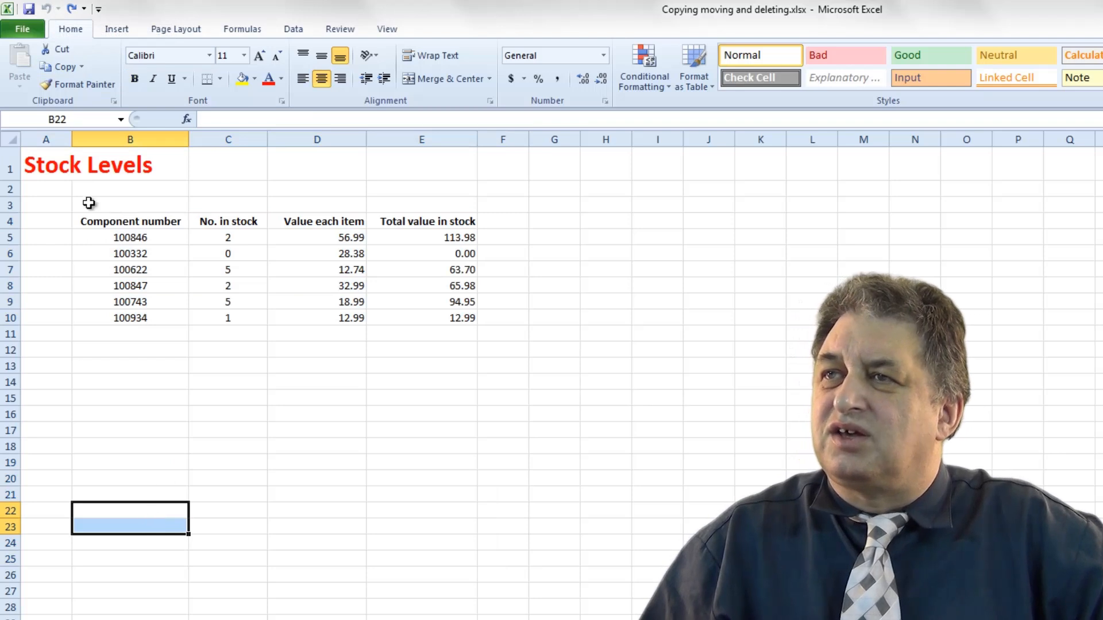
Widen column A to fit the Stock Levels title.
left_click(57, 170)
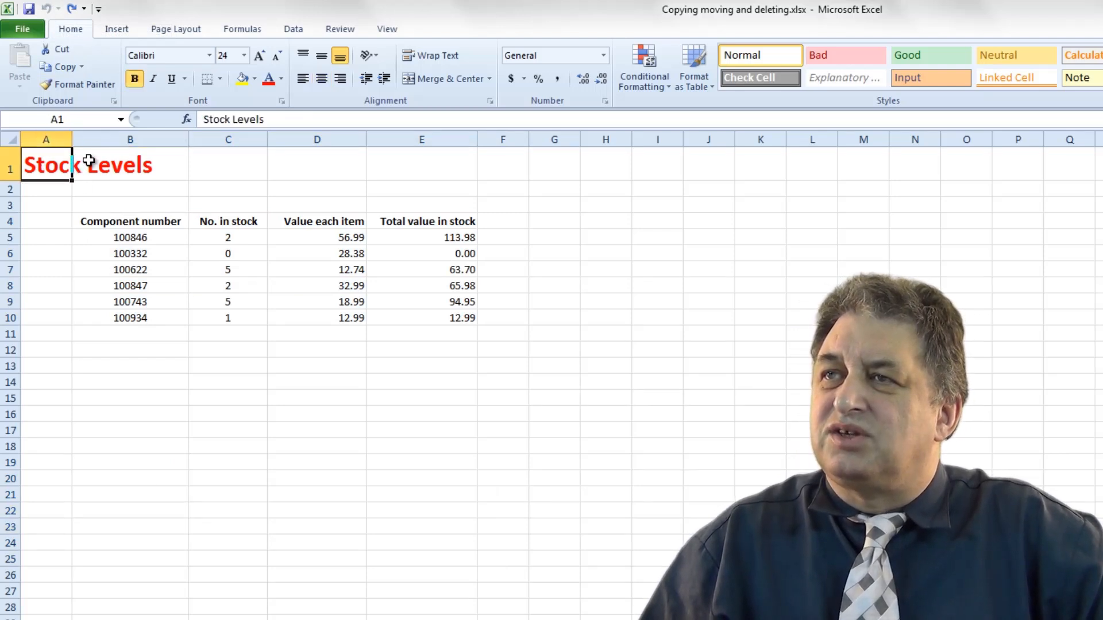
left_click_drag(74, 139, 163, 138)
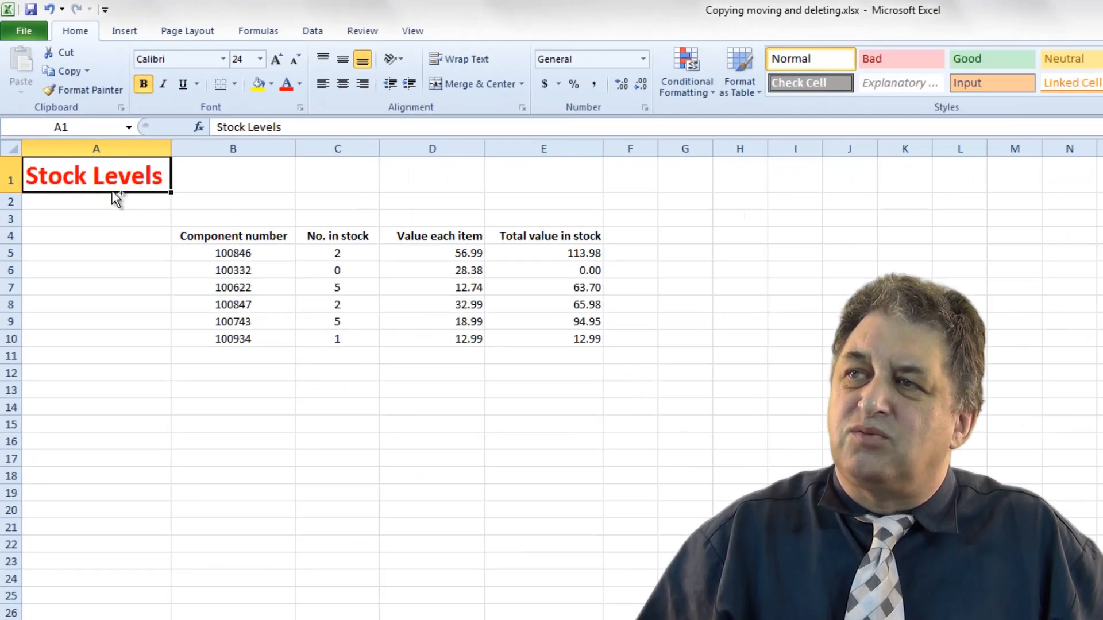
Copy the Stock Levels title into cell D22 and delete that copy.
left_click_drag(117, 198, 402, 544)
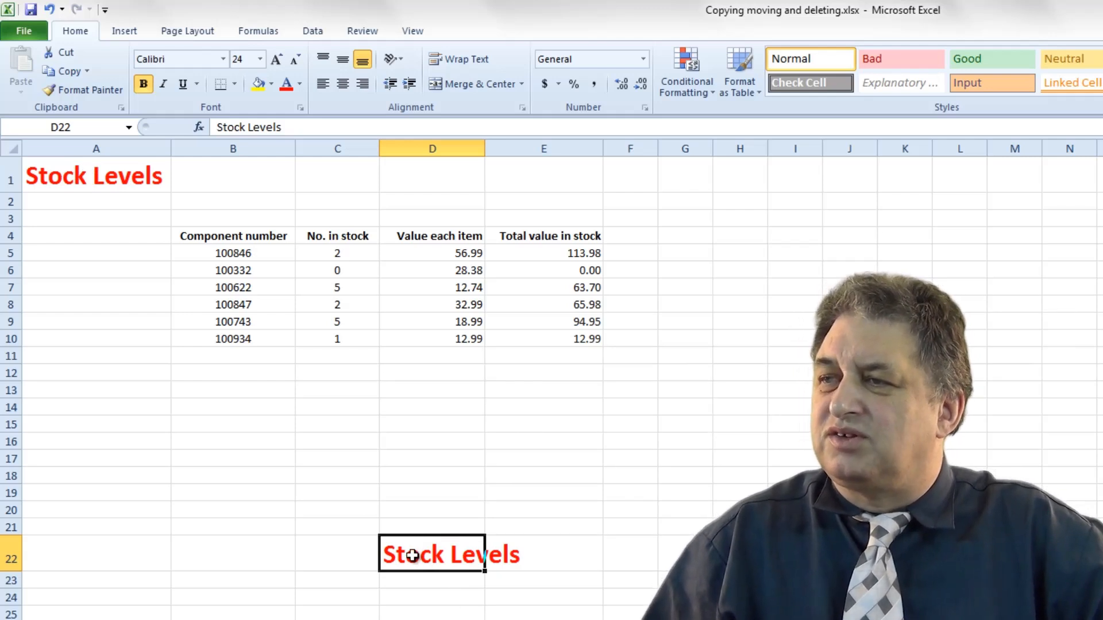
left_click(408, 475)
left_click(409, 558)
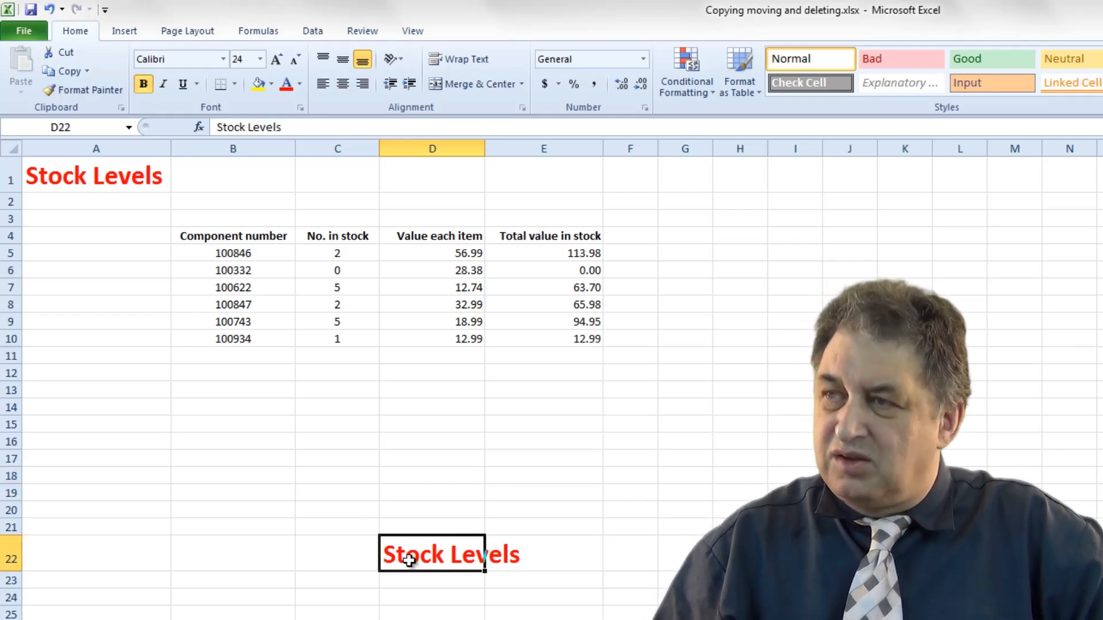
key("Delete")
left_click(309, 511)
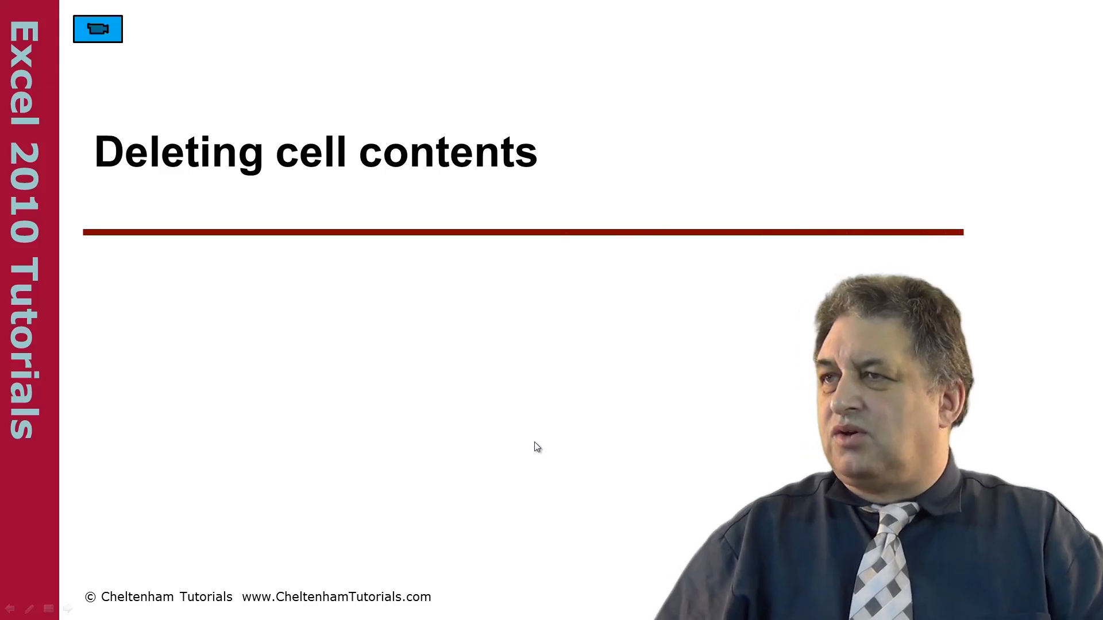
key("alt+Tab")
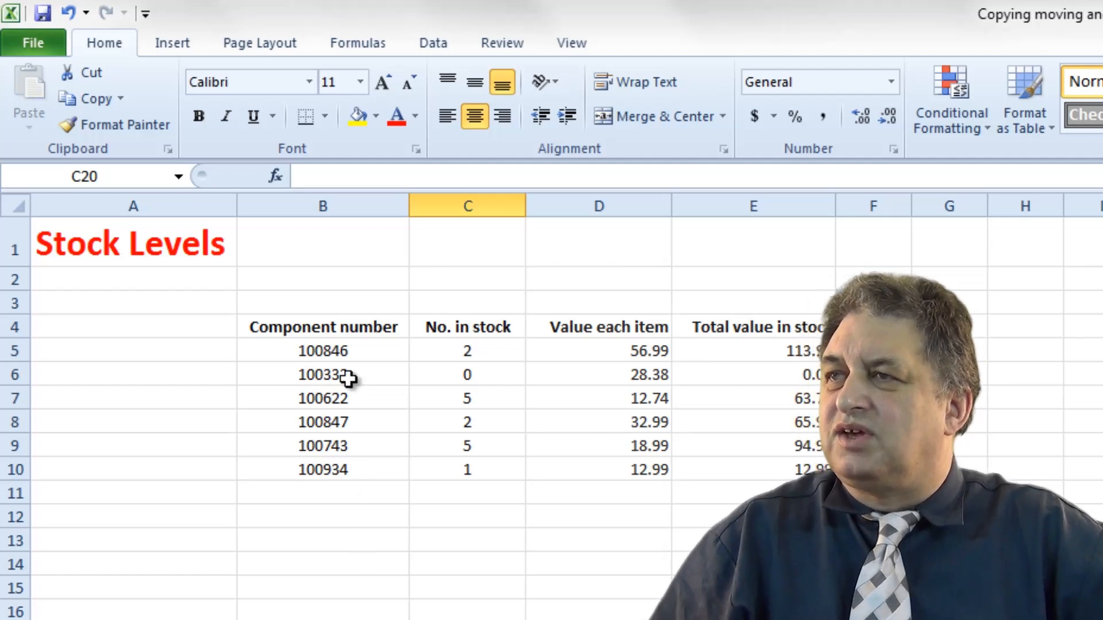
Delete the Stock Levels title in A1 and undo the deletion.
left_click(92, 248)
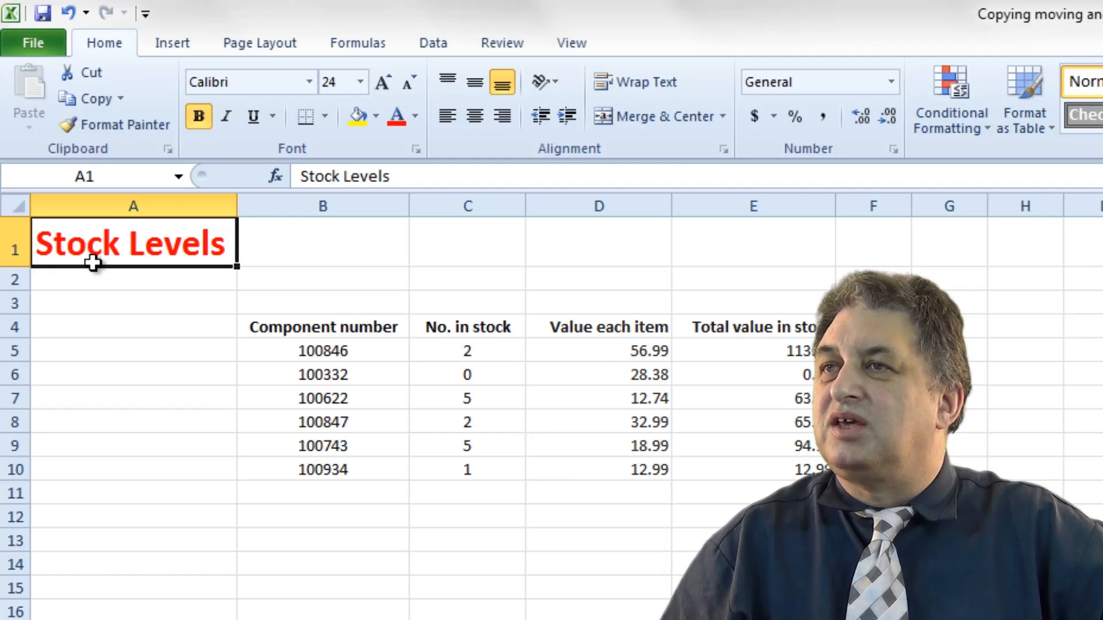
key("Delete")
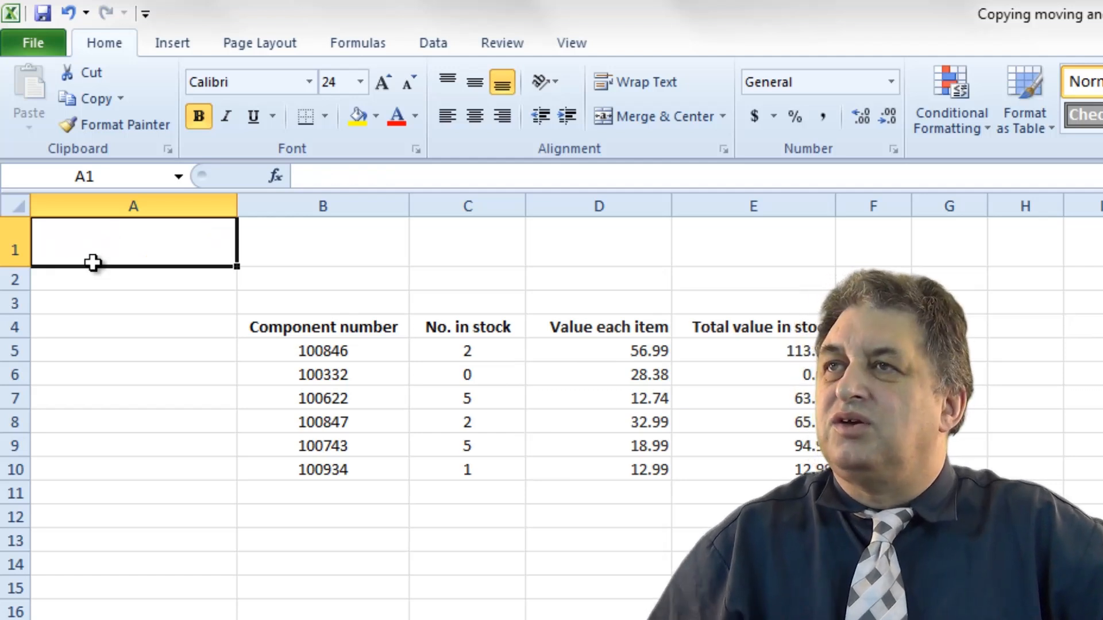
left_click(69, 12)
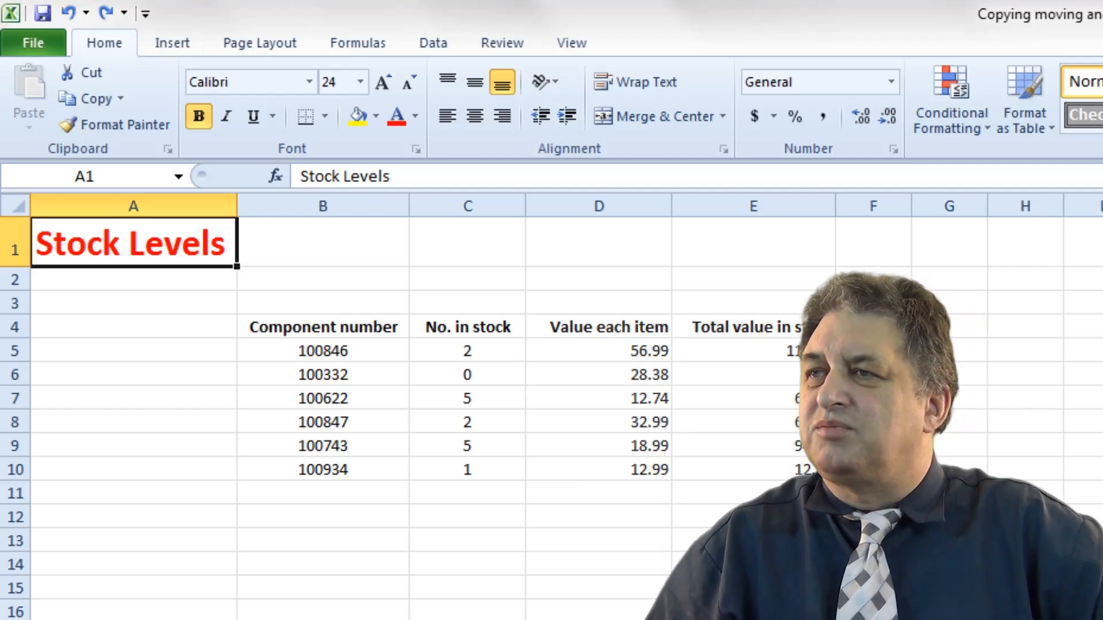
Clear the contents of cells B5:D10 under the first three headings.
left_click(133, 619)
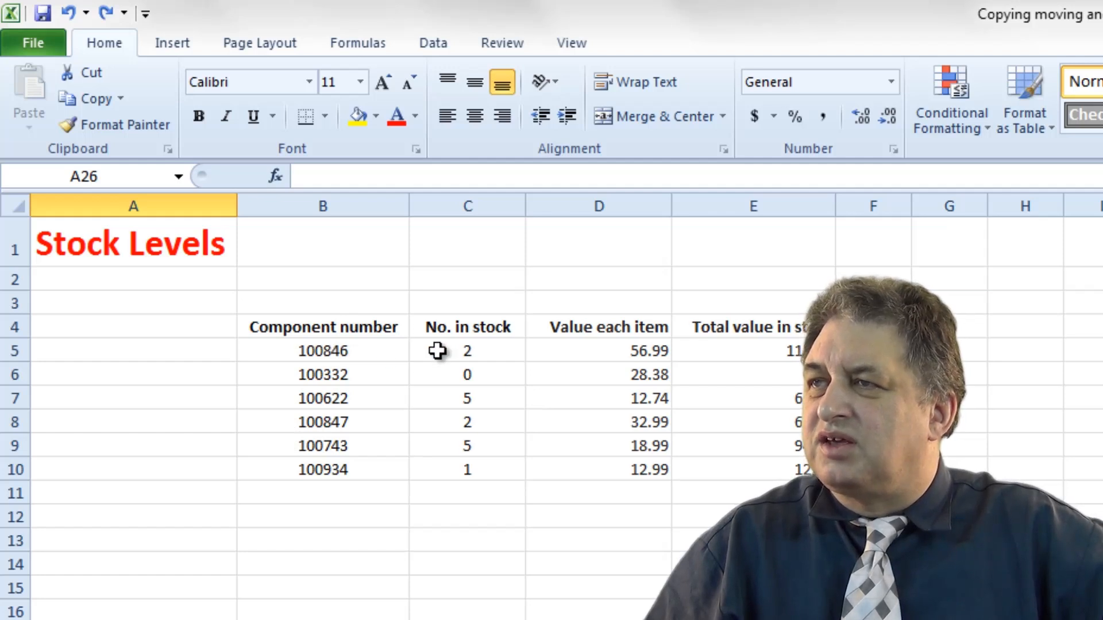
left_click_drag(337, 354, 619, 475)
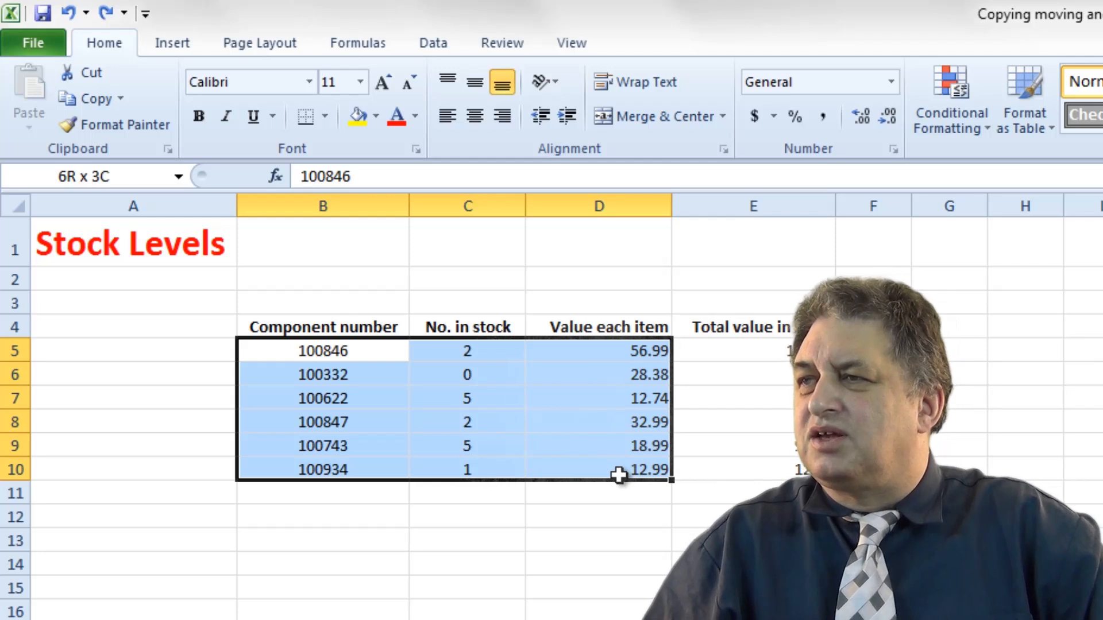
left_click_drag(619, 475, 619, 475)
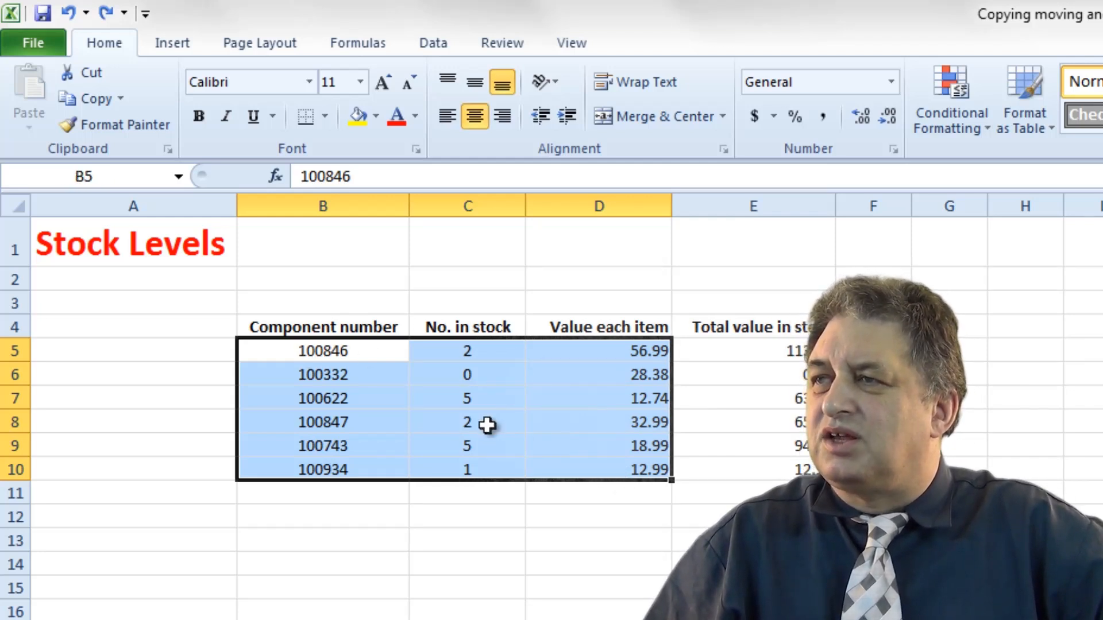
key("Delete")
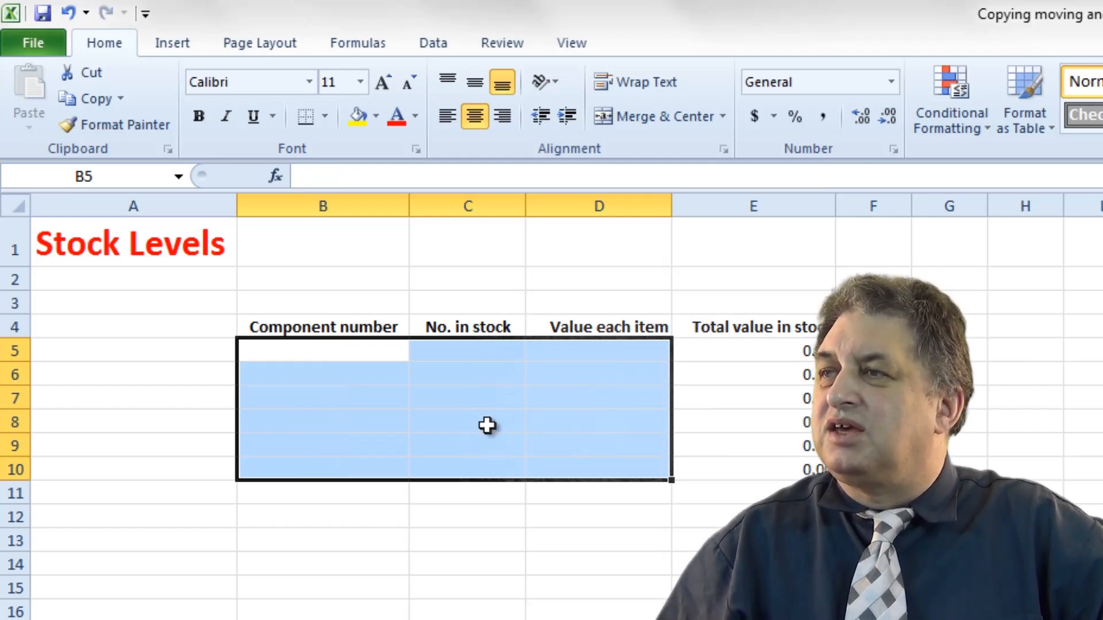
Undo the clearing of cells B5:D10.
left_click(68, 10)
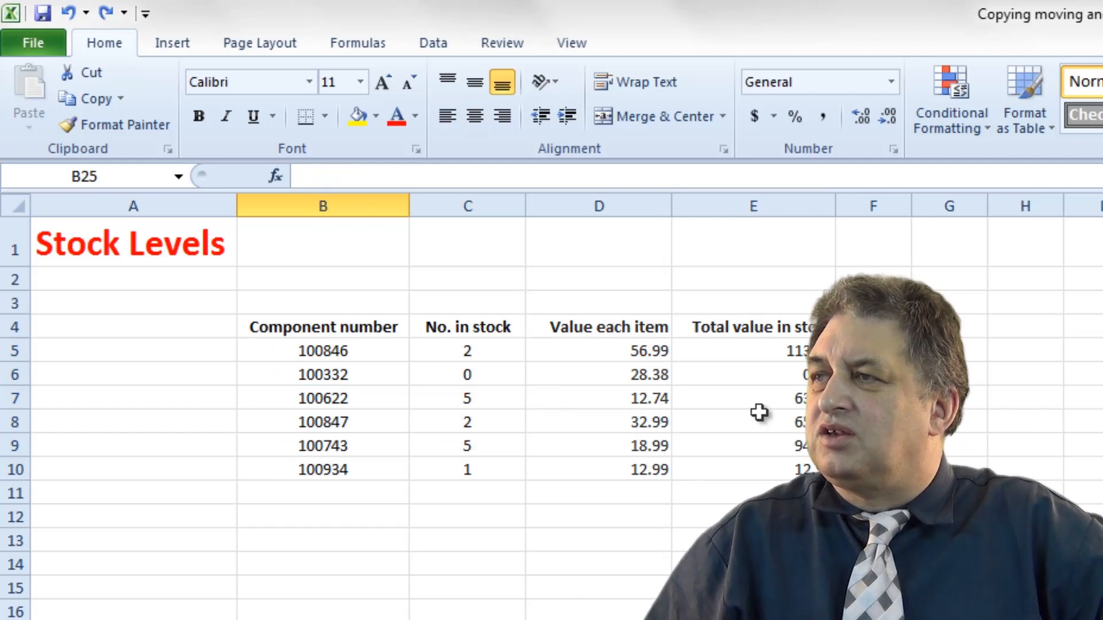
Delete the total values in E5:E10 and undo the deletion.
left_click(795, 352)
left_click_drag(794, 352, 791, 470)
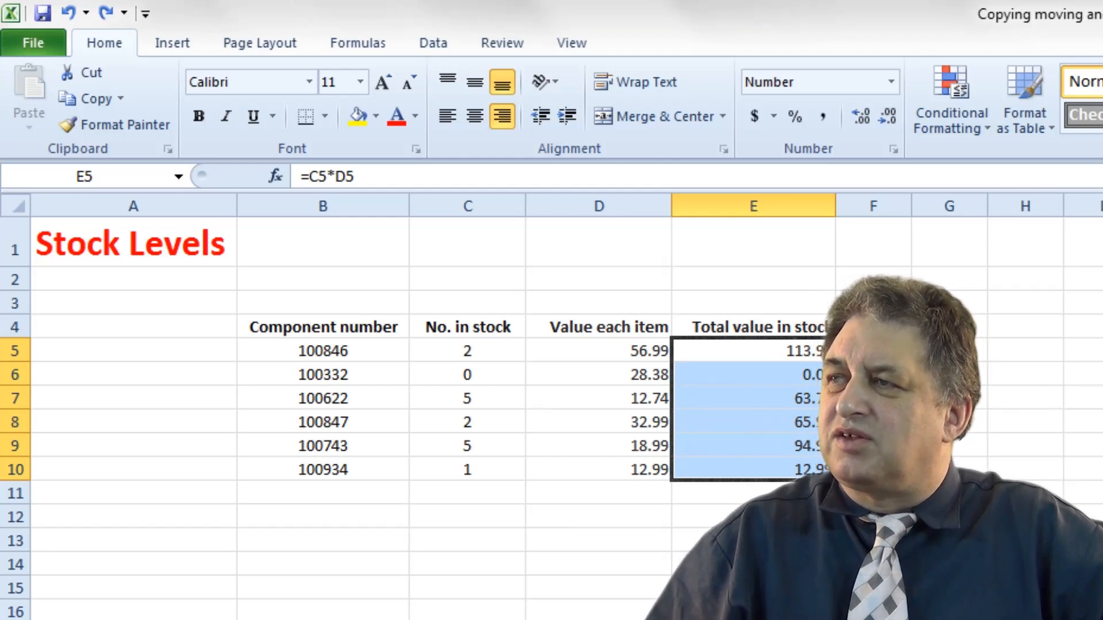
key("Delete")
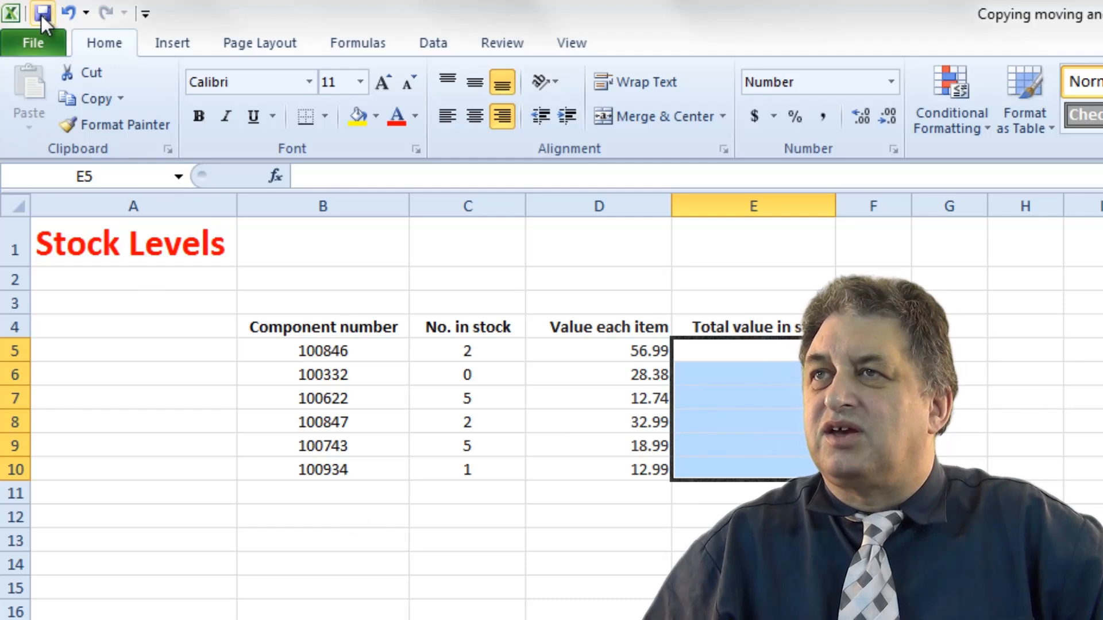
left_click(68, 12)
left_click(468, 619)
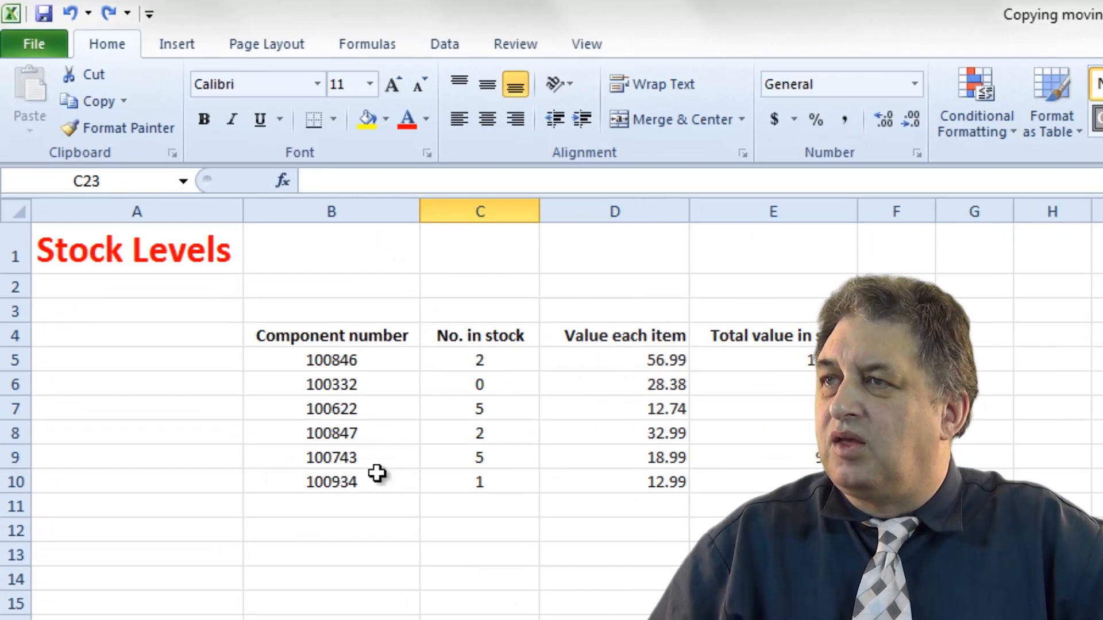
Move the first two data rows B5:E6 to start at C20, then undo the move.
left_click_drag(332, 362, 714, 421)
left_click(293, 394)
left_click(333, 362)
left_click_drag(334, 362, 767, 386)
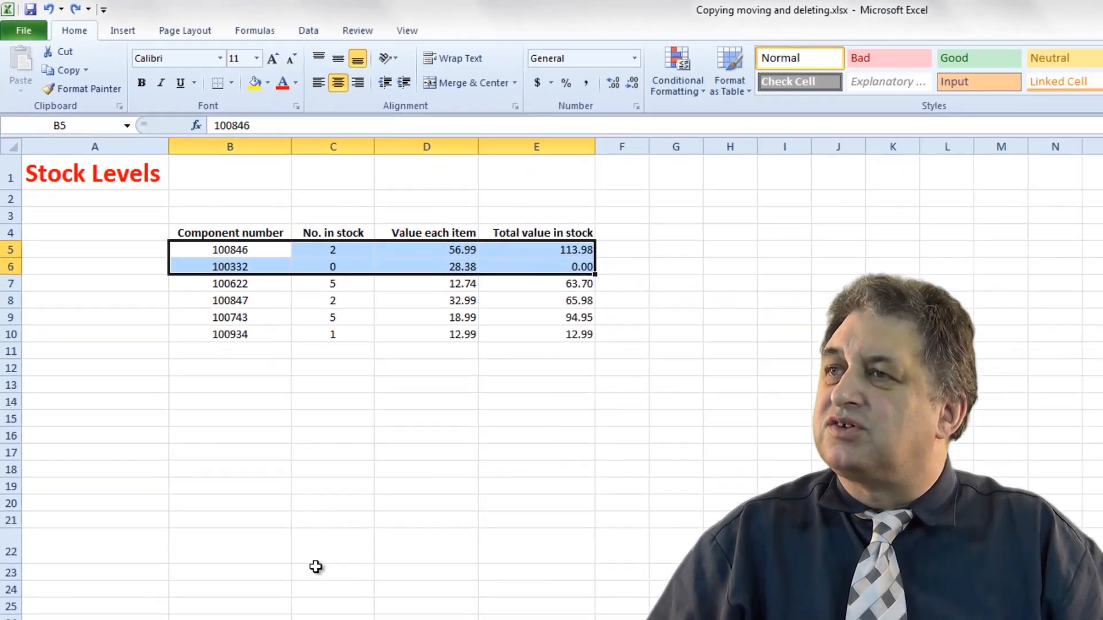
key("ctrl+c")
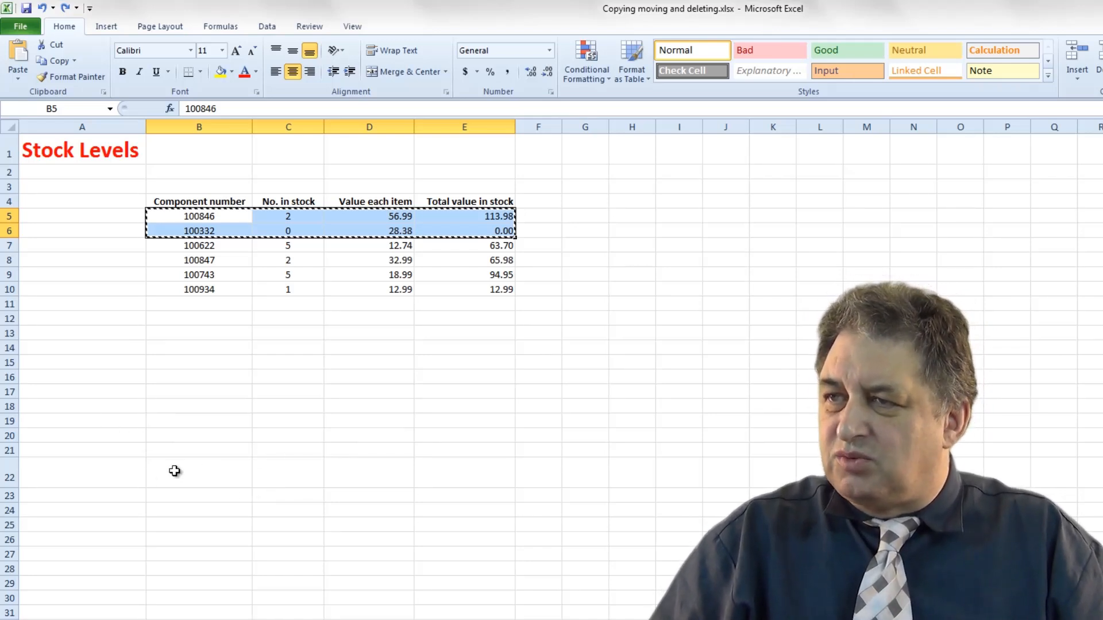
left_click(277, 440)
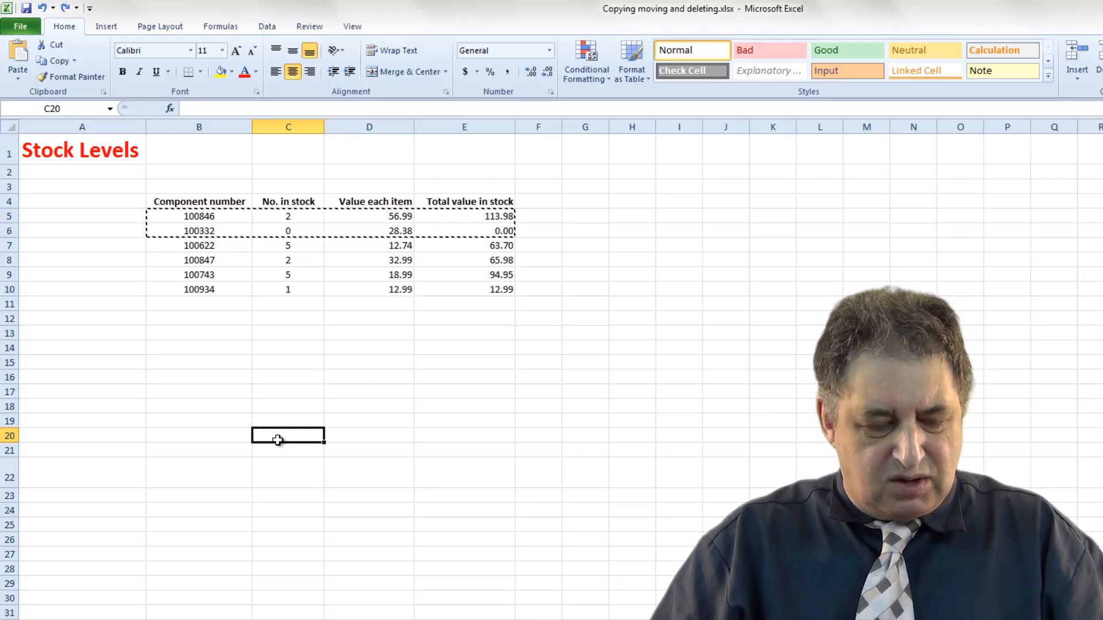
key("ctrl+v")
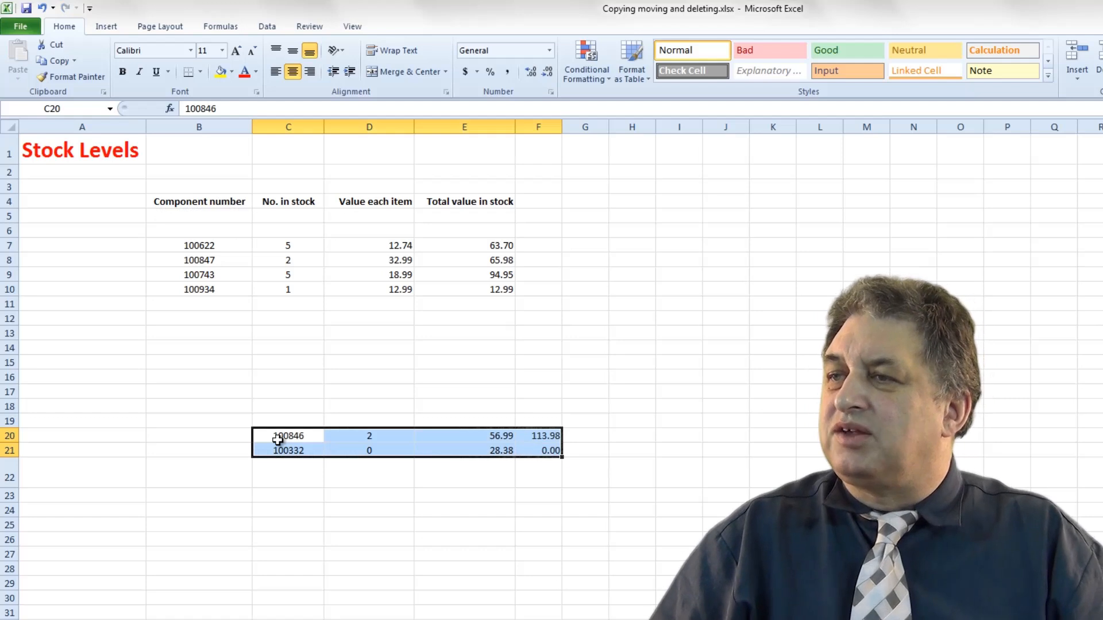
left_click(278, 440)
left_click(278, 455)
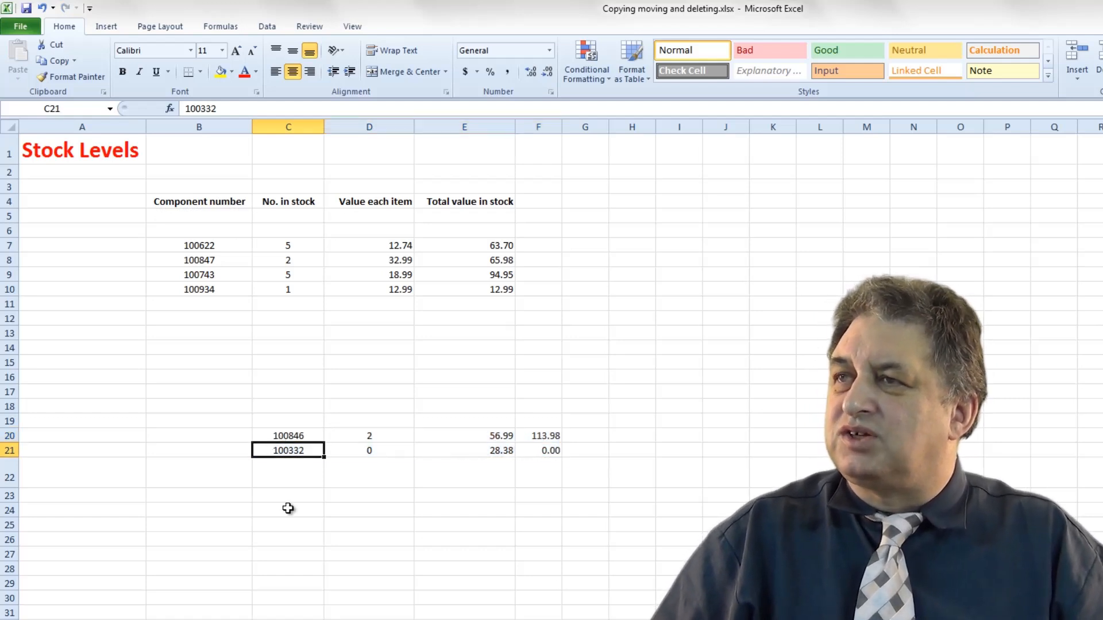
left_click(43, 8)
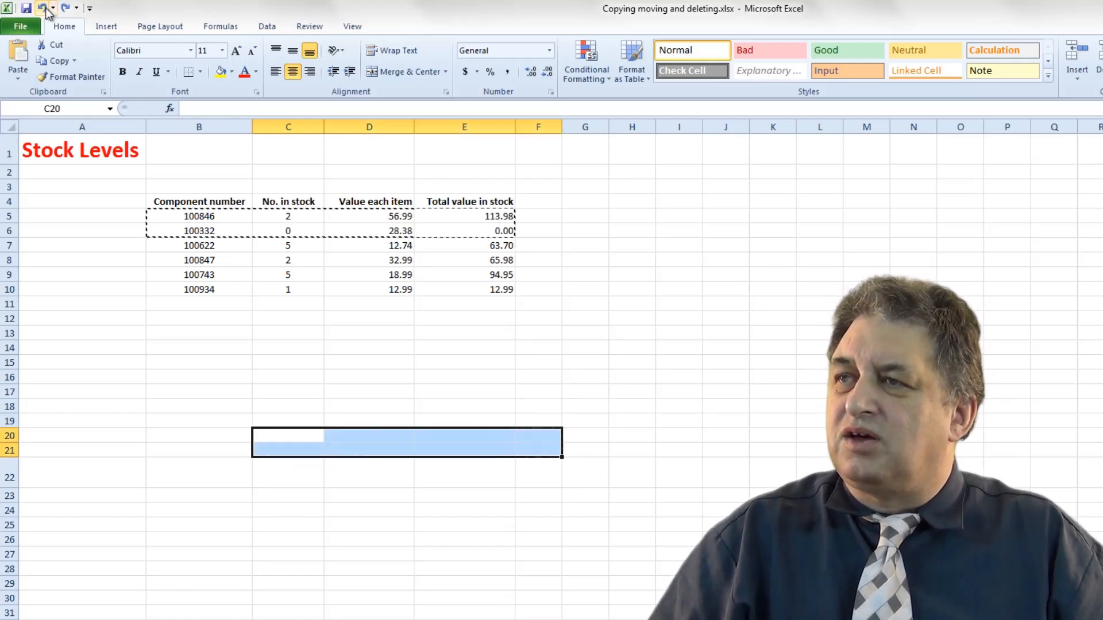
Undo once more and delete the restored Stock Levels copy in D22.
left_click(43, 8)
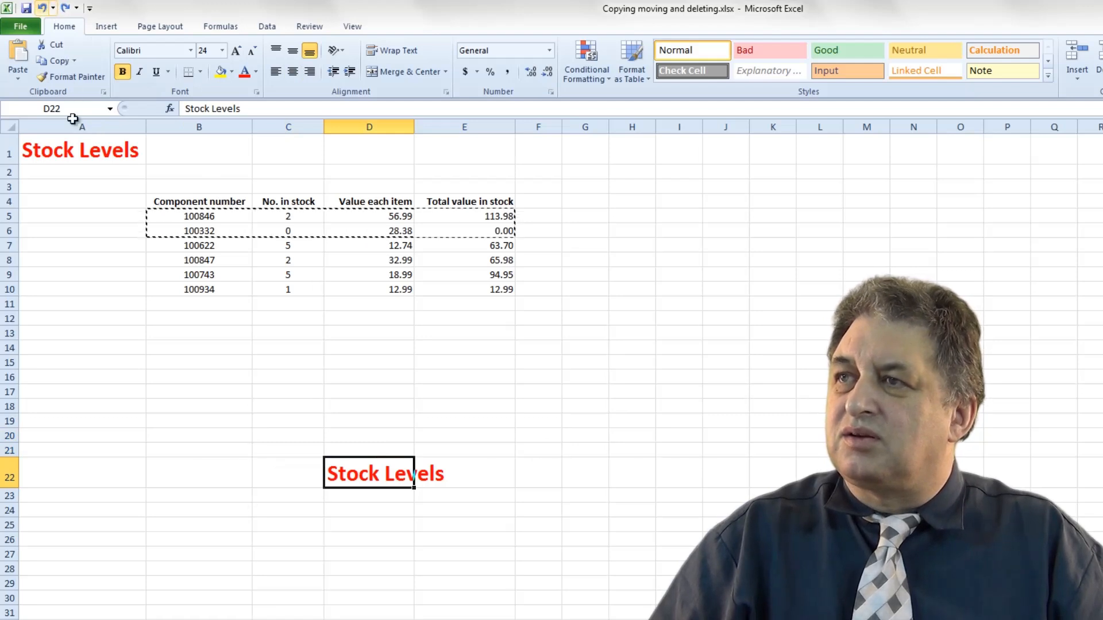
left_click(288, 583)
left_click_drag(384, 448, 436, 524)
key("Delete")
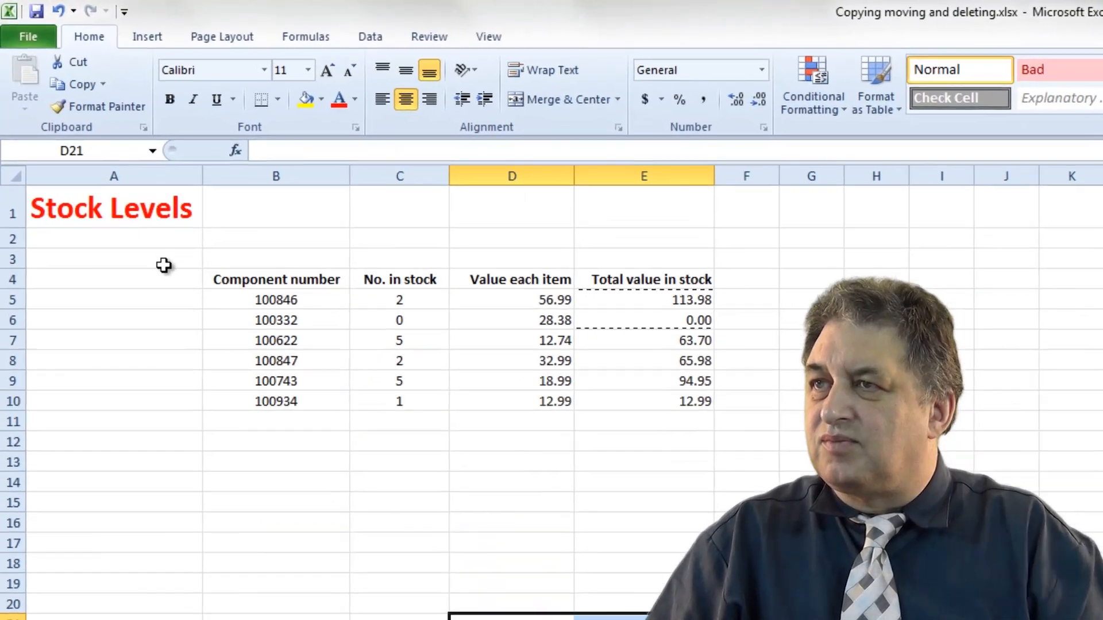
left_click(164, 264)
left_click(293, 428)
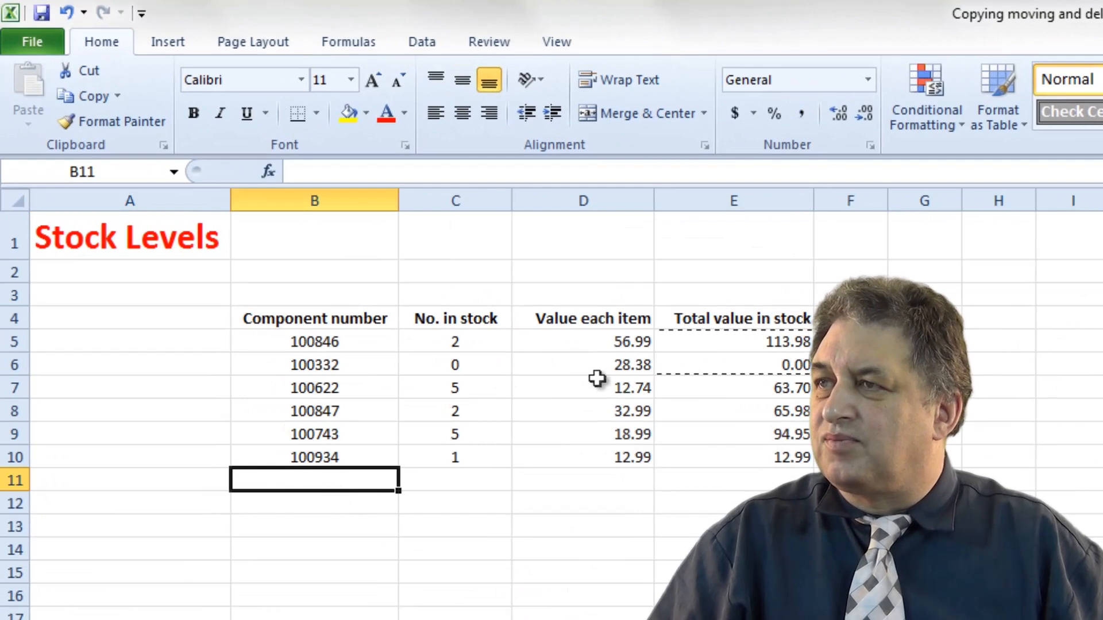
Move the headings in B4:E4 down to row 11 starting at B11.
left_click(545, 316)
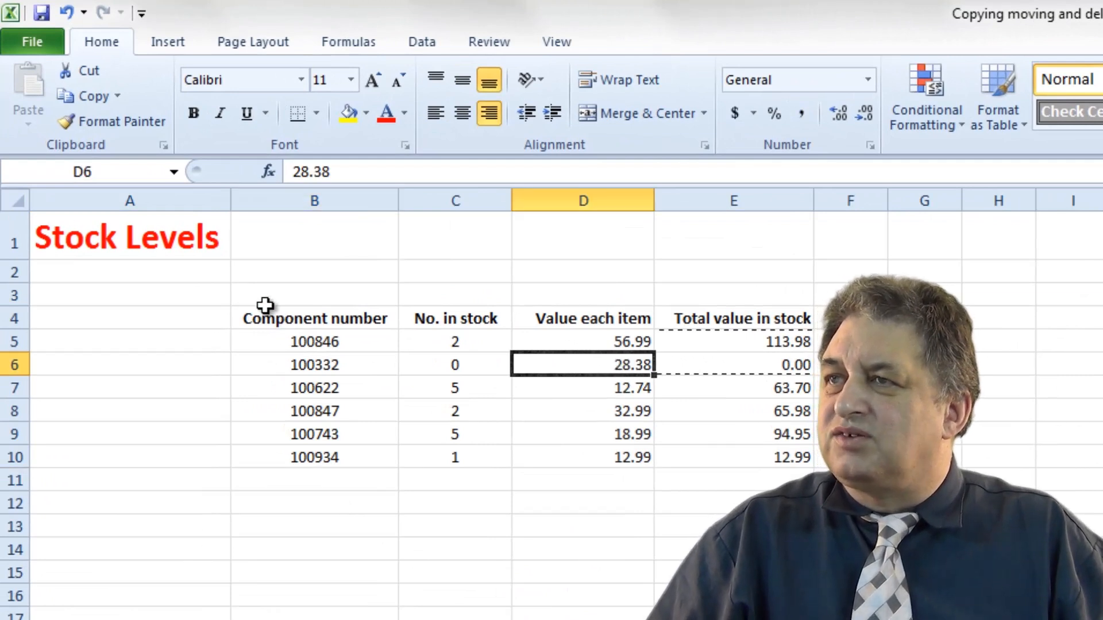
left_click_drag(267, 317, 764, 320)
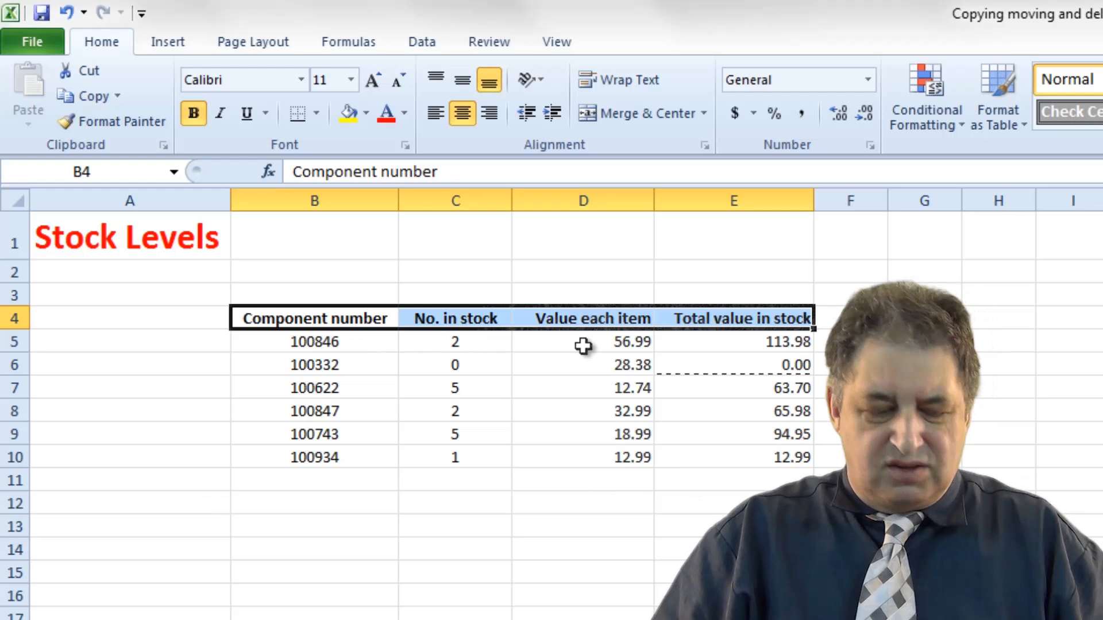
key("ctrl+c")
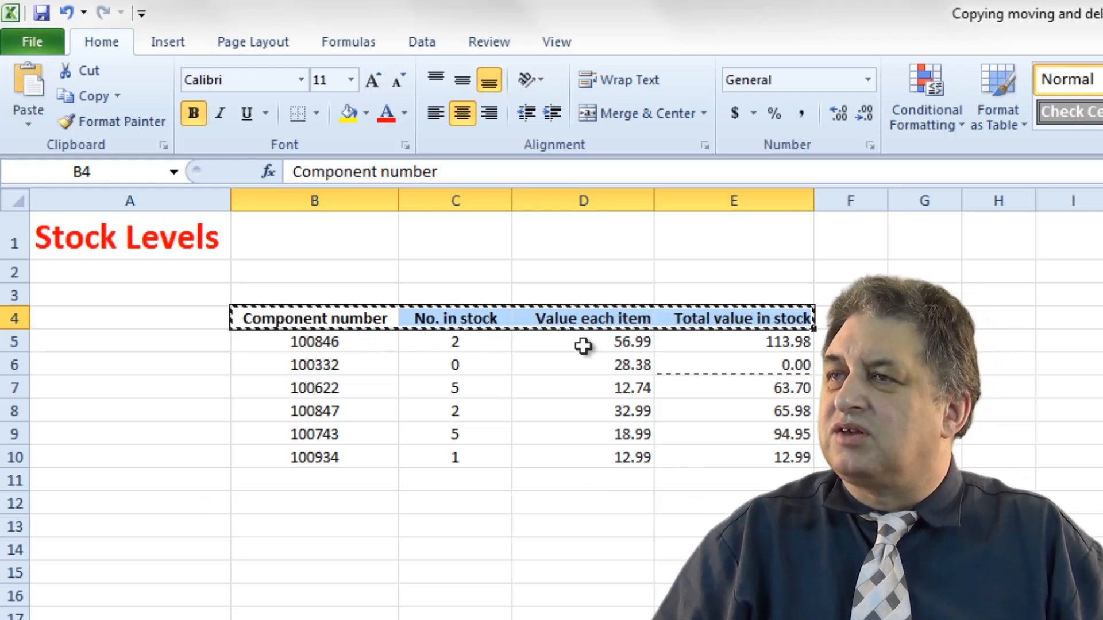
left_click(340, 480)
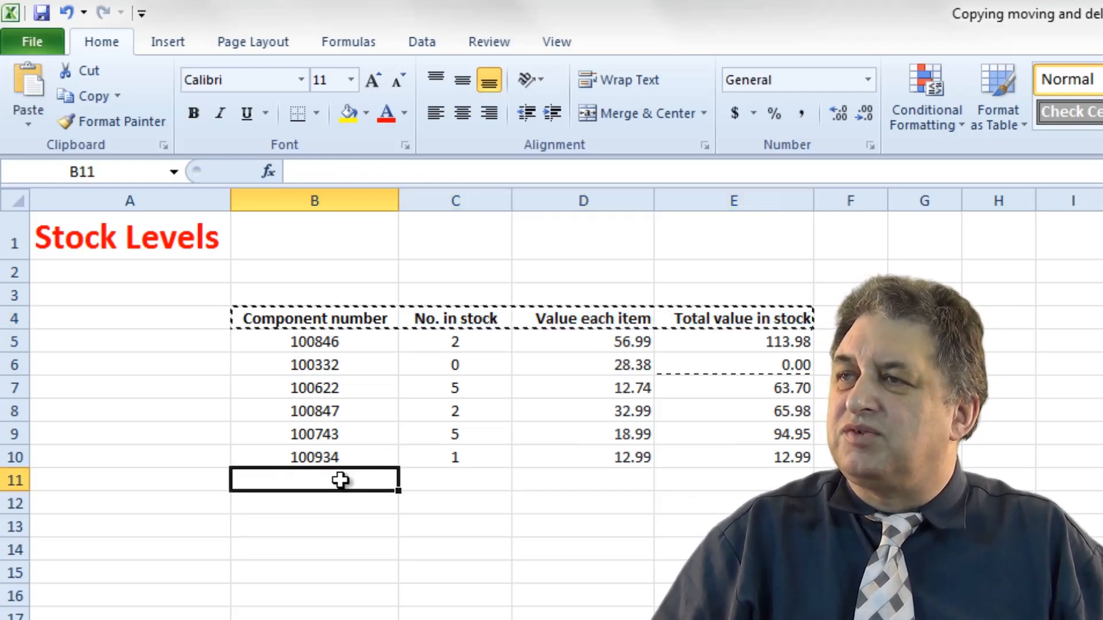
key("ctrl+v")
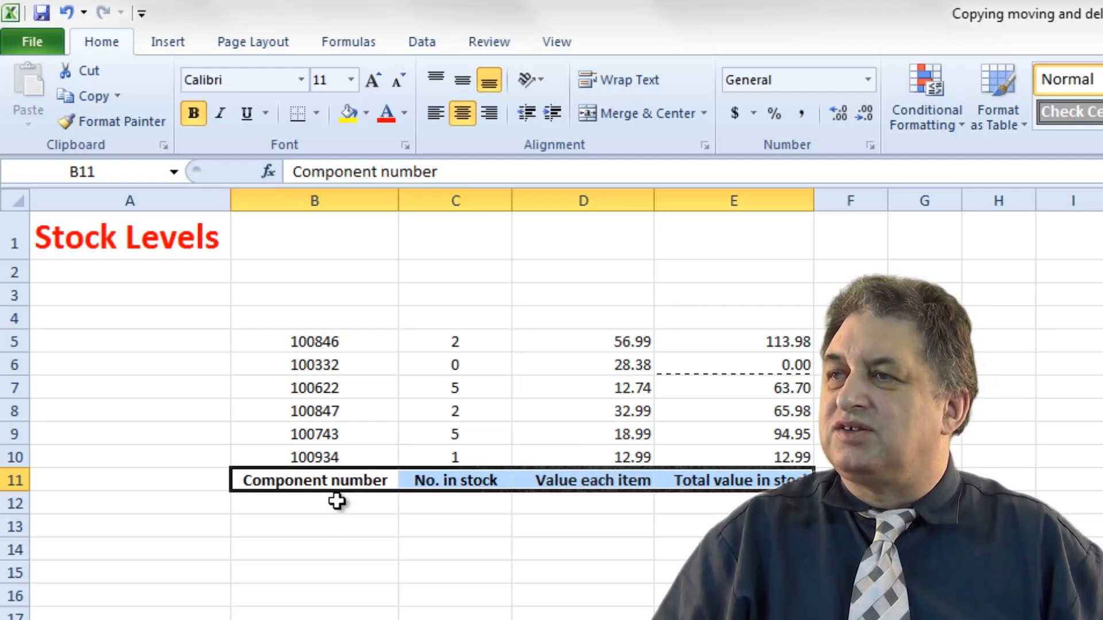
left_click(416, 593)
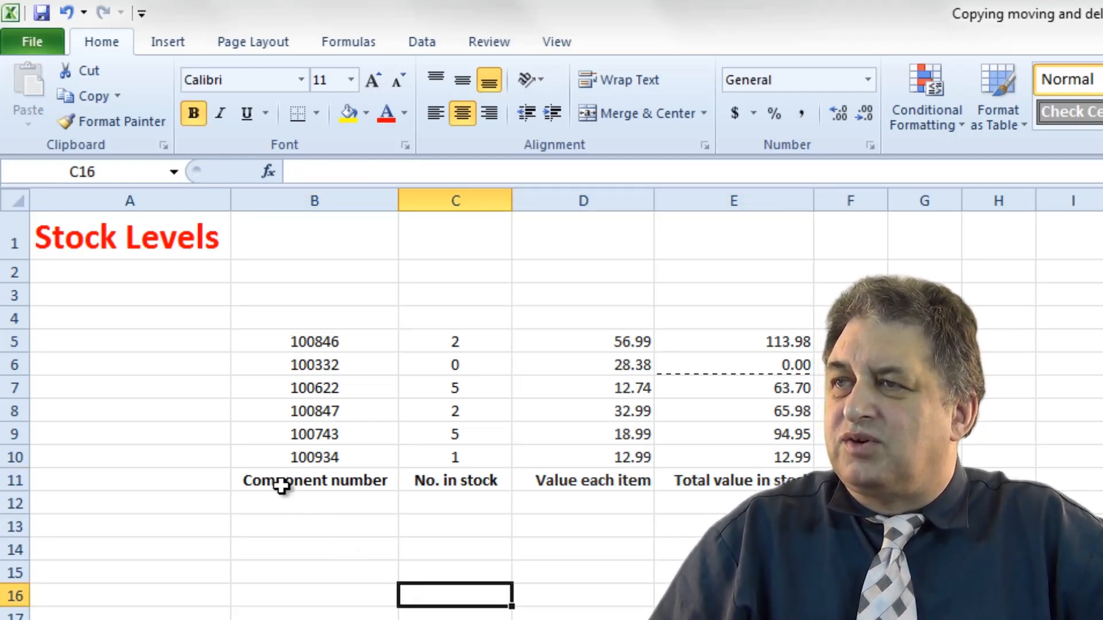
Drag the headings from row 11 back up to row 4.
left_click_drag(282, 486, 718, 482)
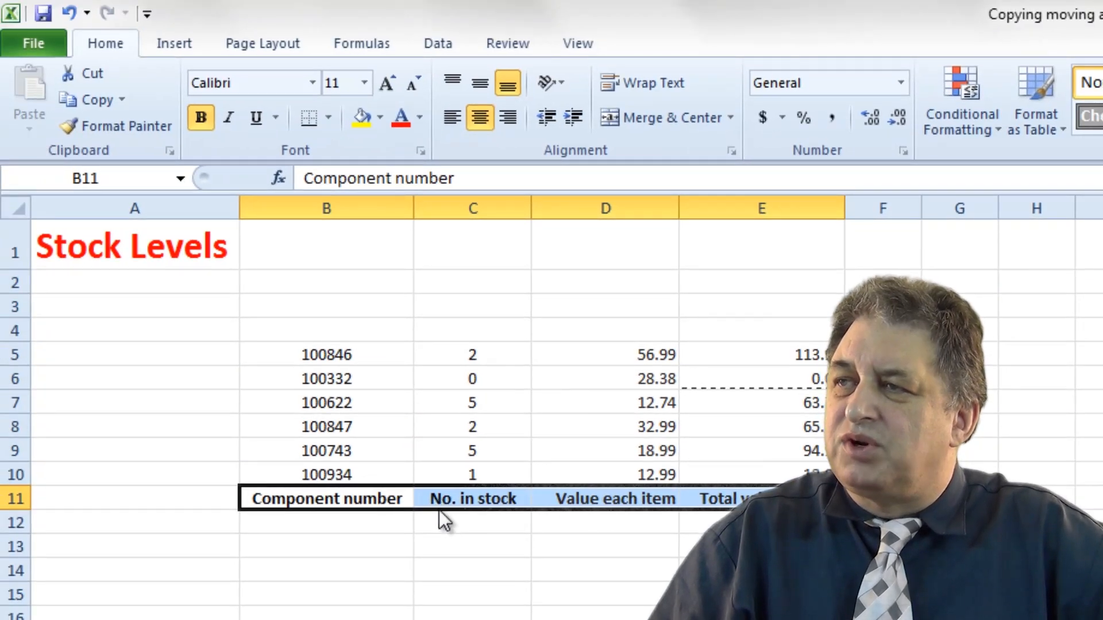
left_click_drag(439, 510, 423, 330)
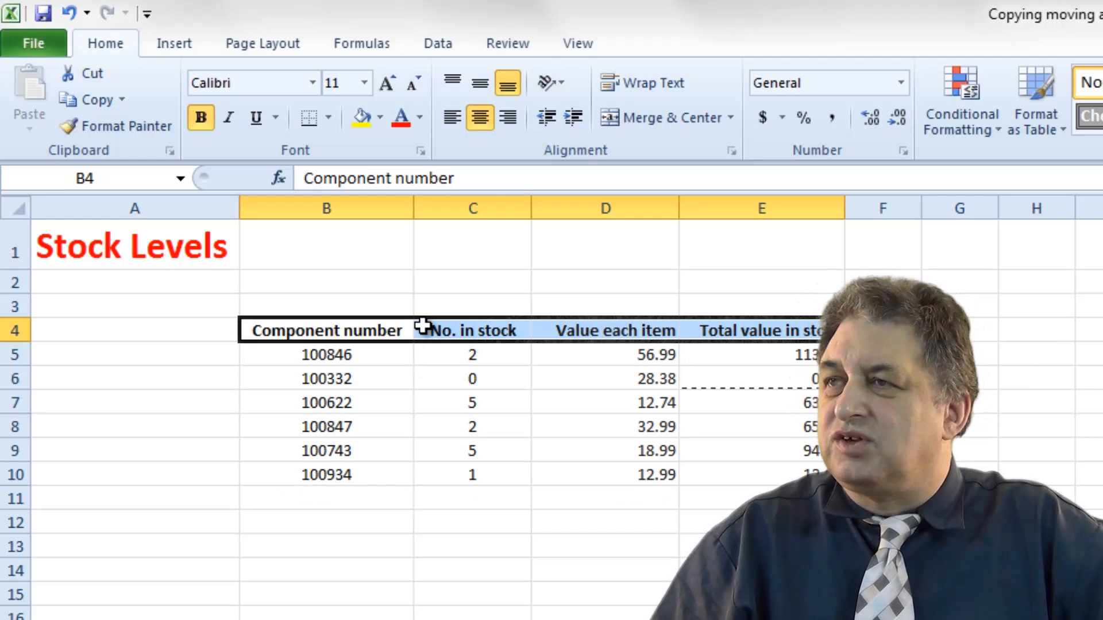
left_click(326, 618)
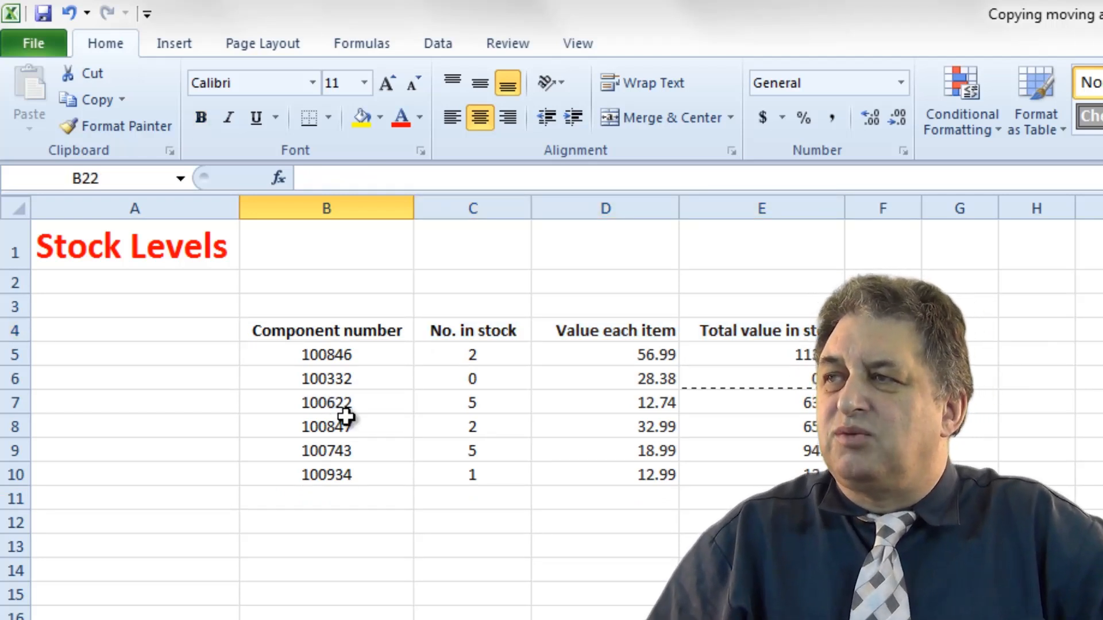
Drag the whole table B4:E10 to start at D22 and undo the move.
left_click_drag(288, 330, 716, 474)
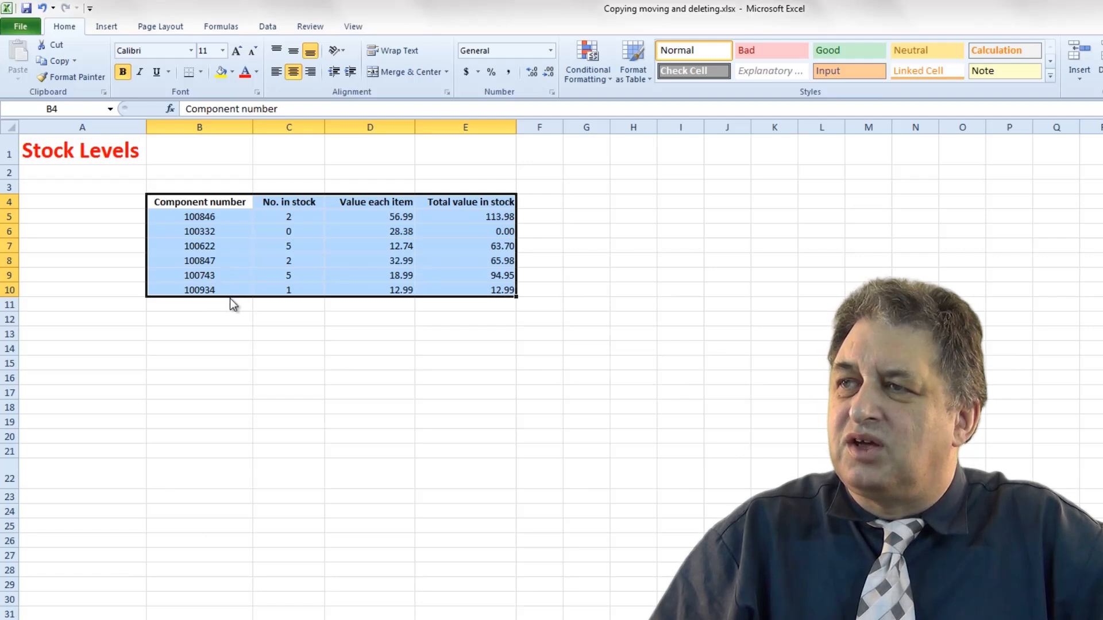
left_click_drag(230, 301, 390, 570)
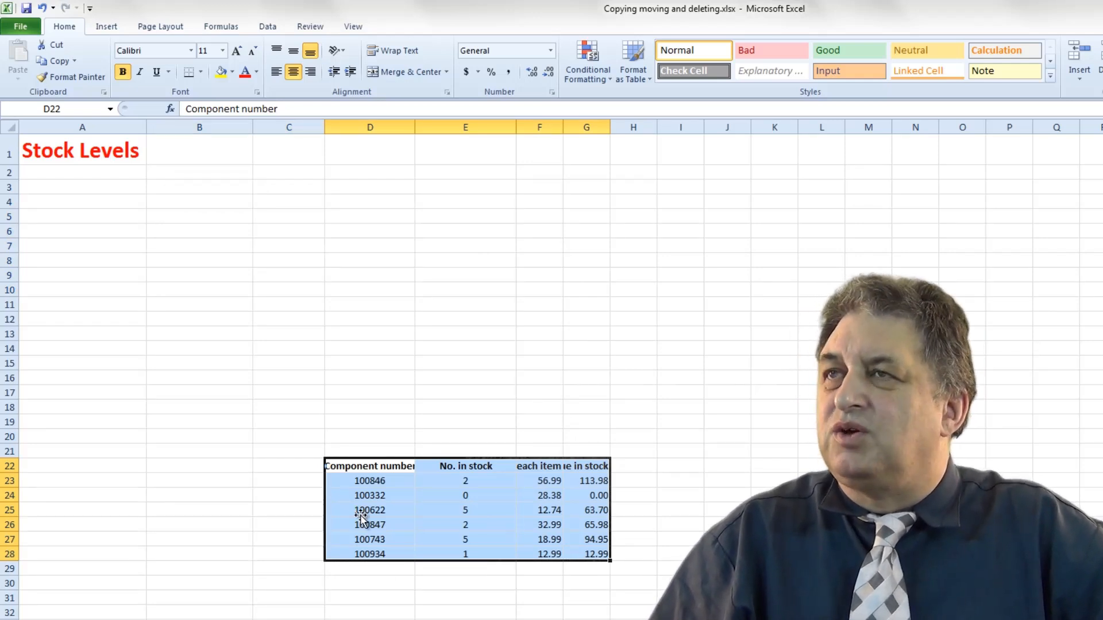
left_click(43, 8)
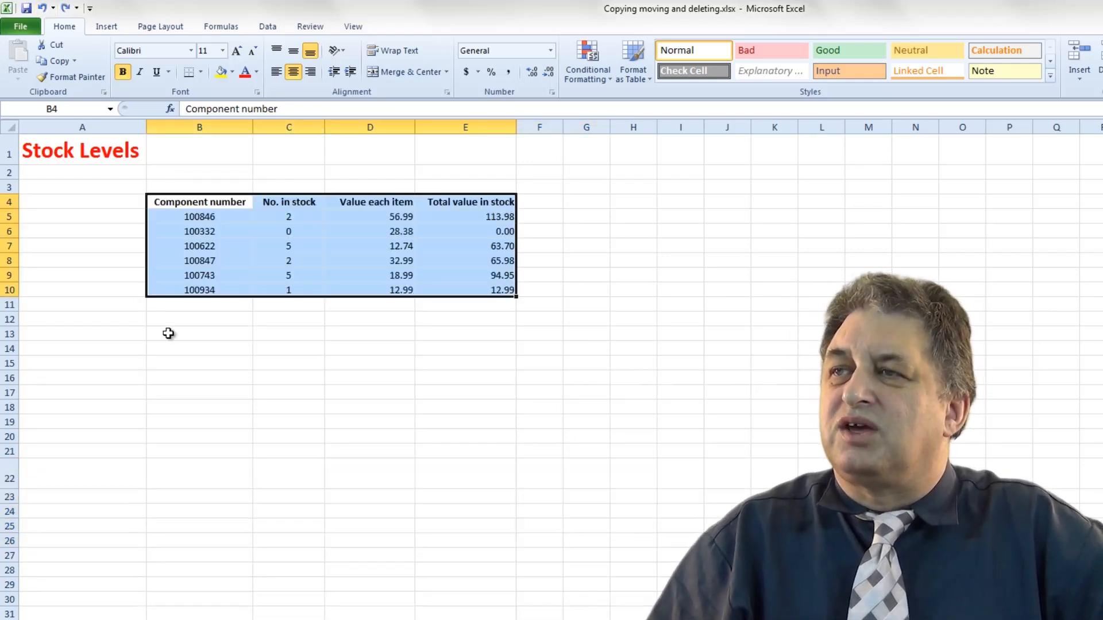
left_click(221, 379)
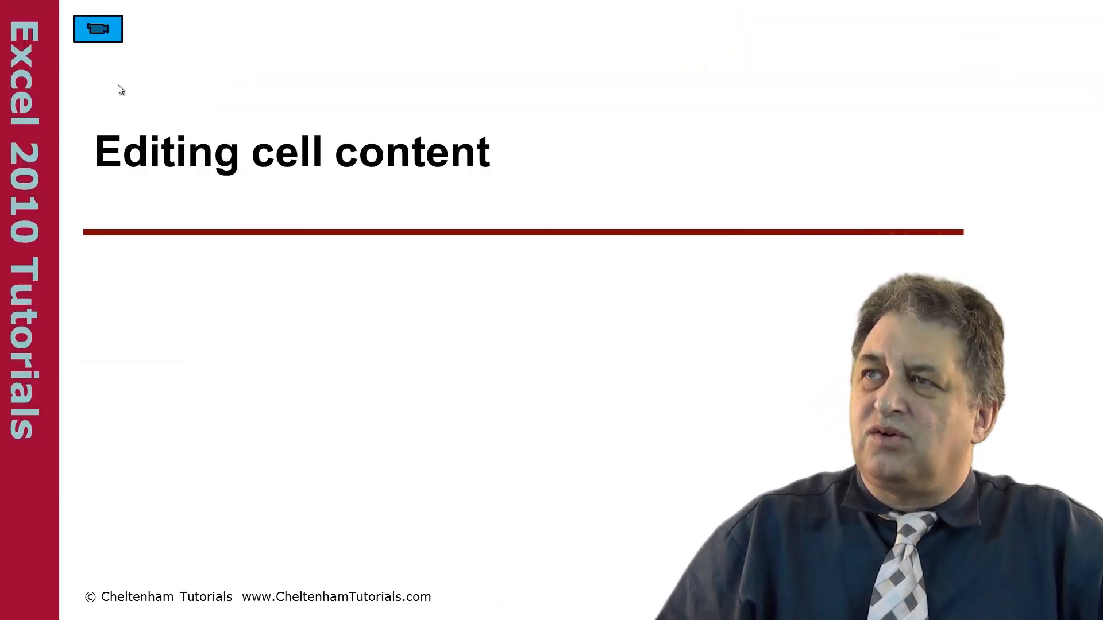
Open the regions sheet, edit B3 directly in the cell to read Sales Region, and undo the edit.
left_click(101, 34)
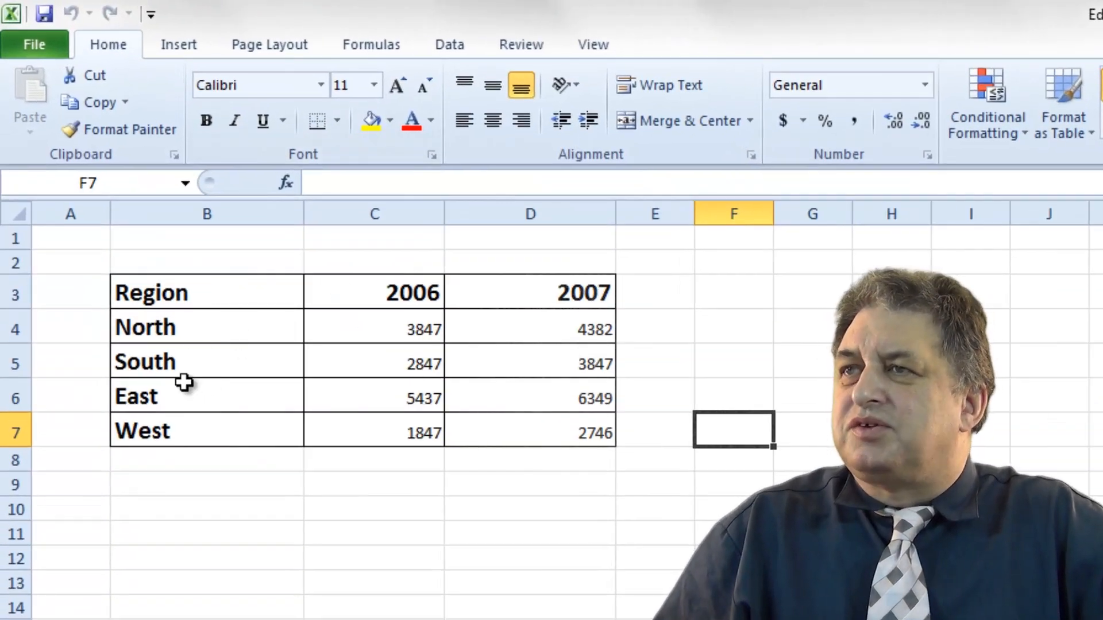
left_click(115, 292)
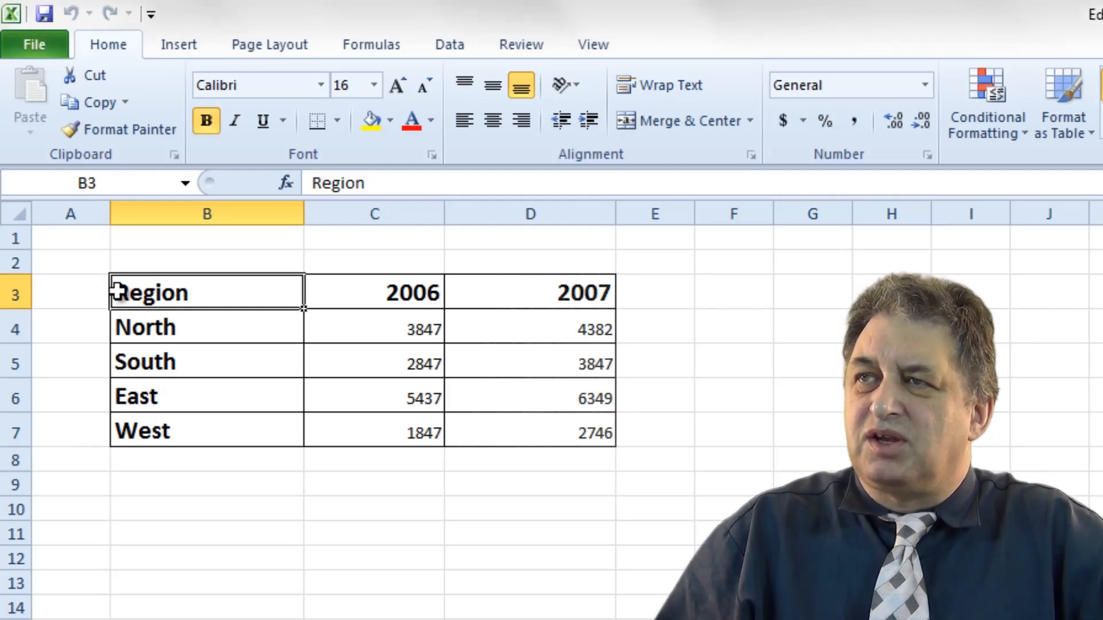
double_click(121, 295)
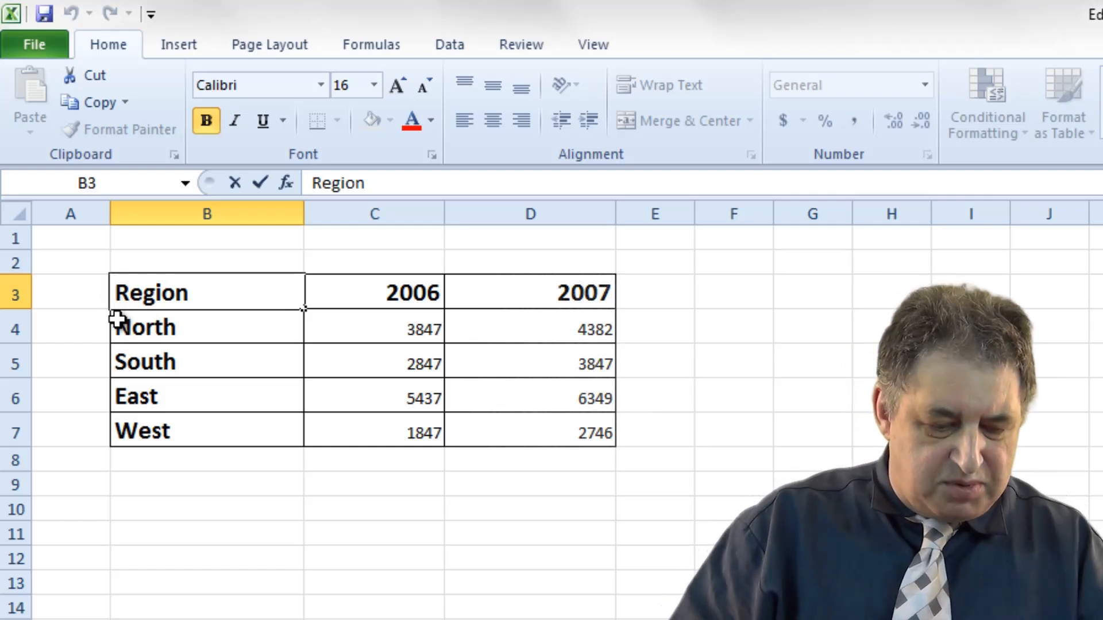
type("Sales")
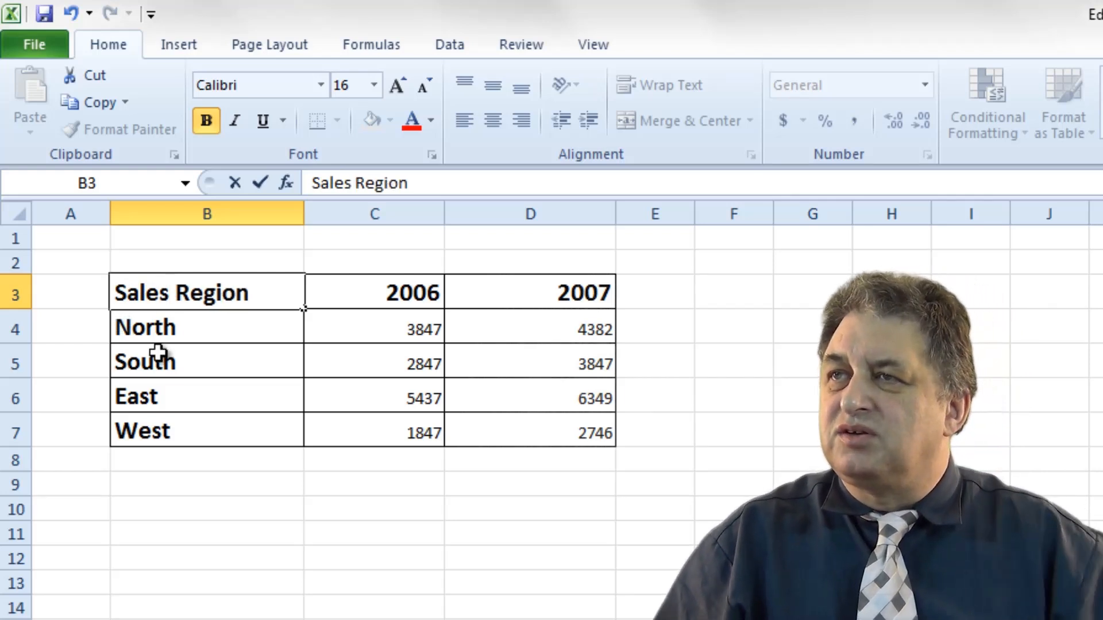
left_click(276, 552)
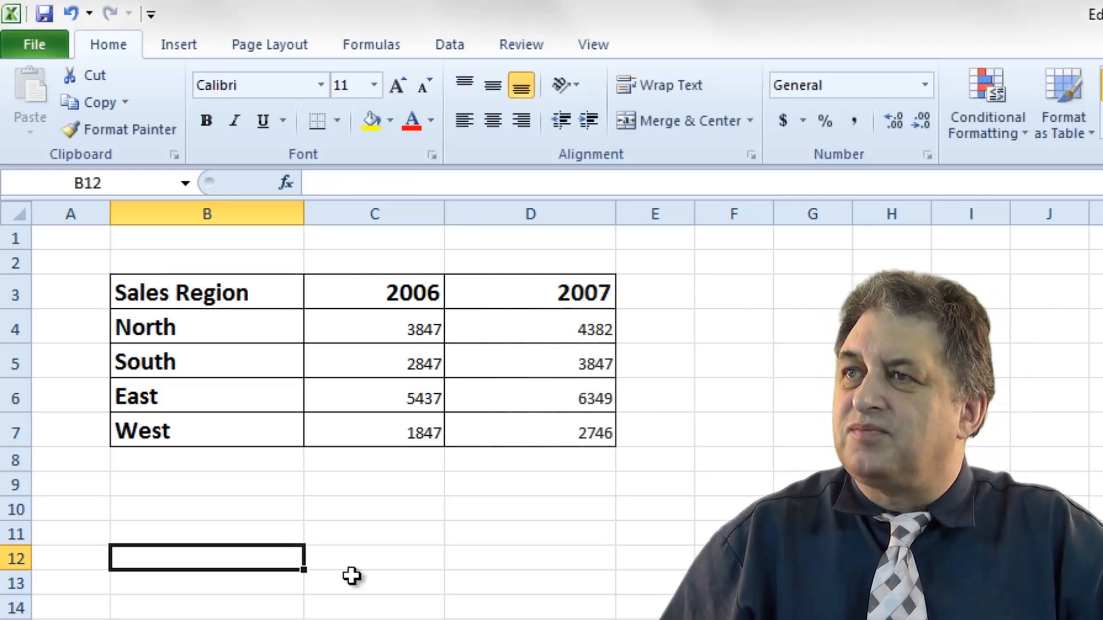
left_click(71, 13)
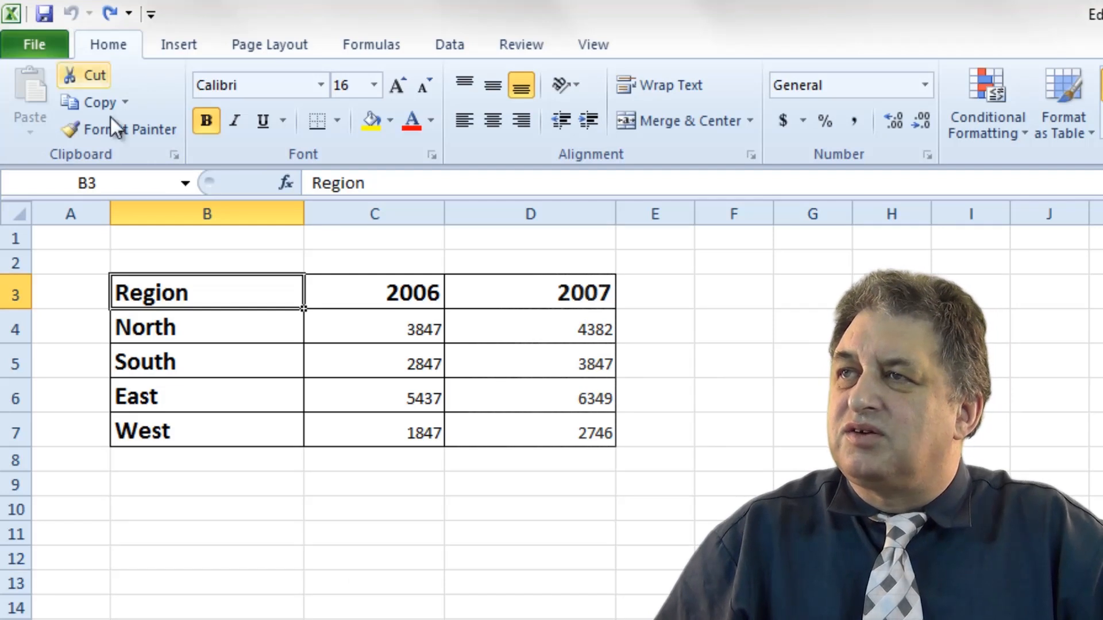
Edit B3 through the formula bar so it reads Sales Region.
left_click(312, 184)
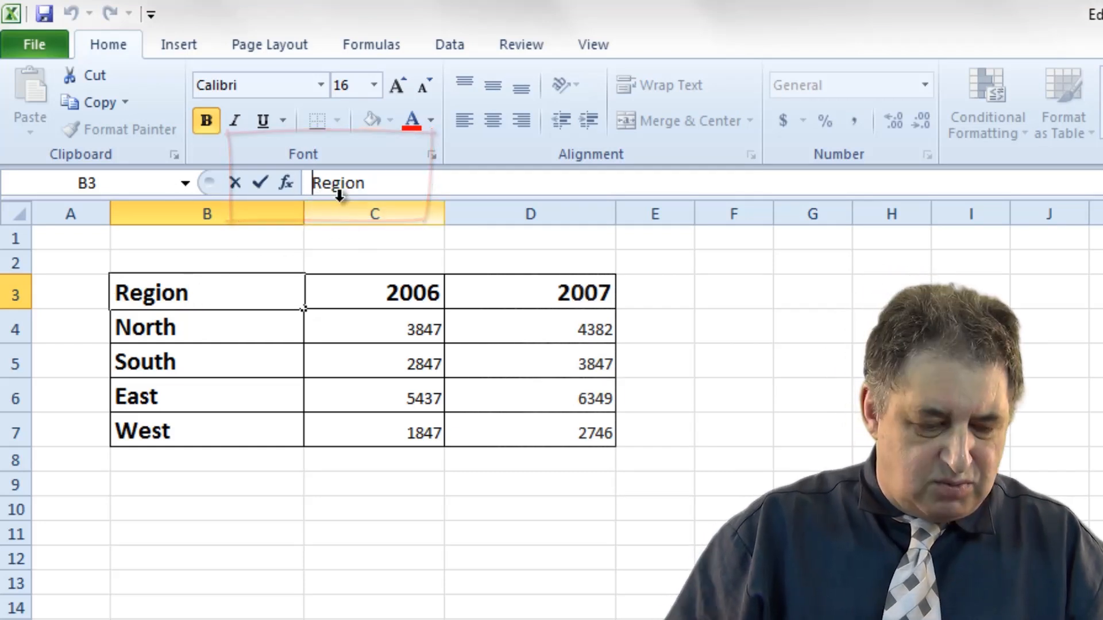
type("Sales")
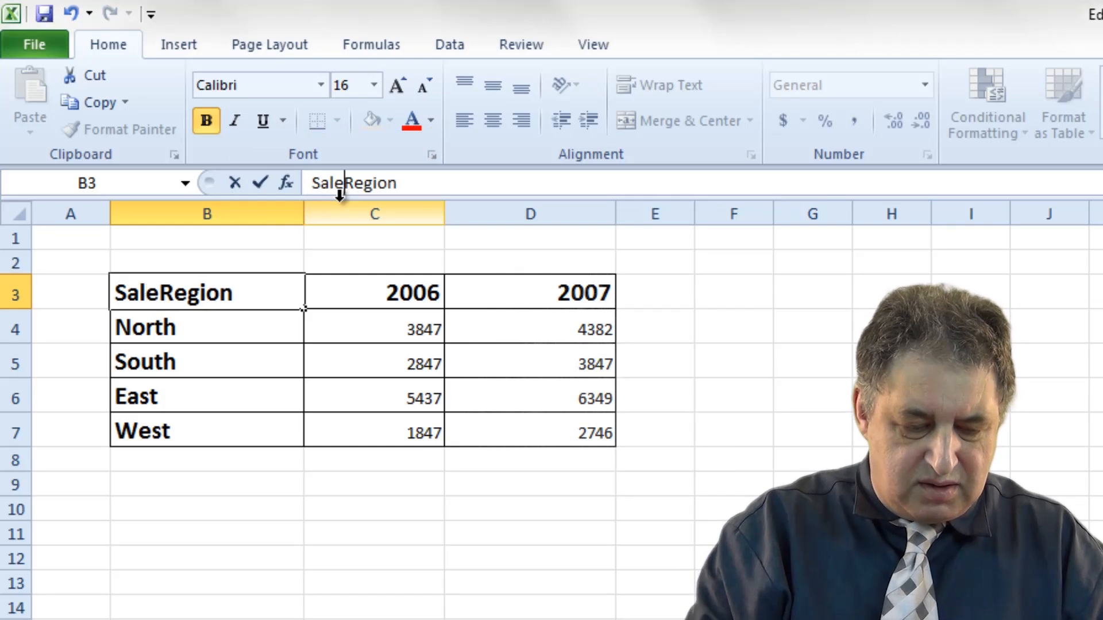
left_click(359, 606)
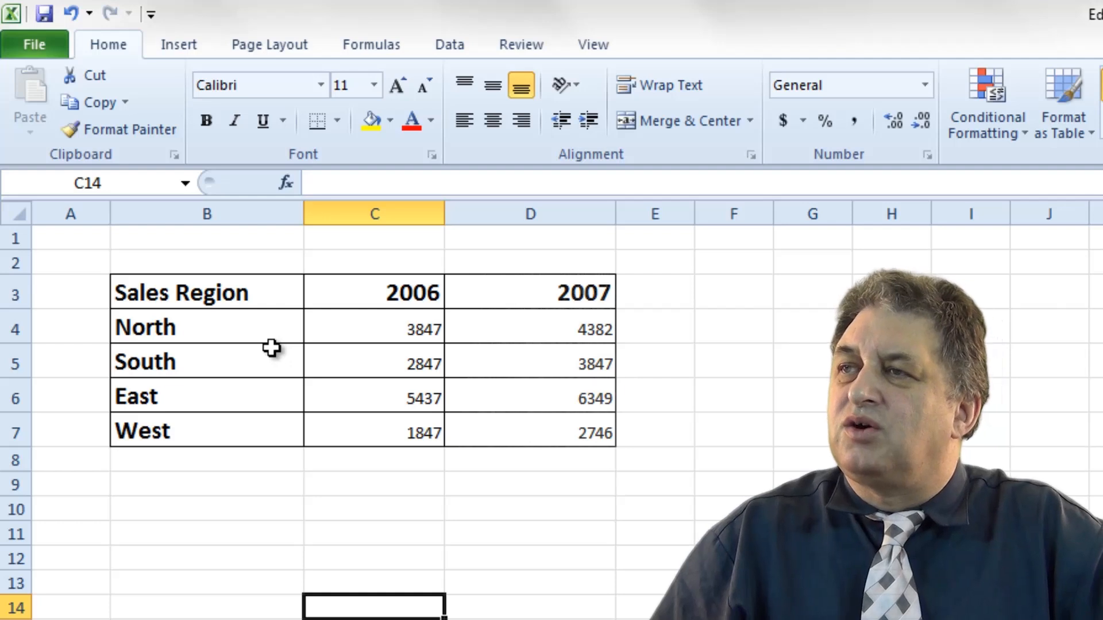
Edit cell B7 directly in the cell so it reads Central instead of West.
left_click(212, 307)
left_click(179, 355)
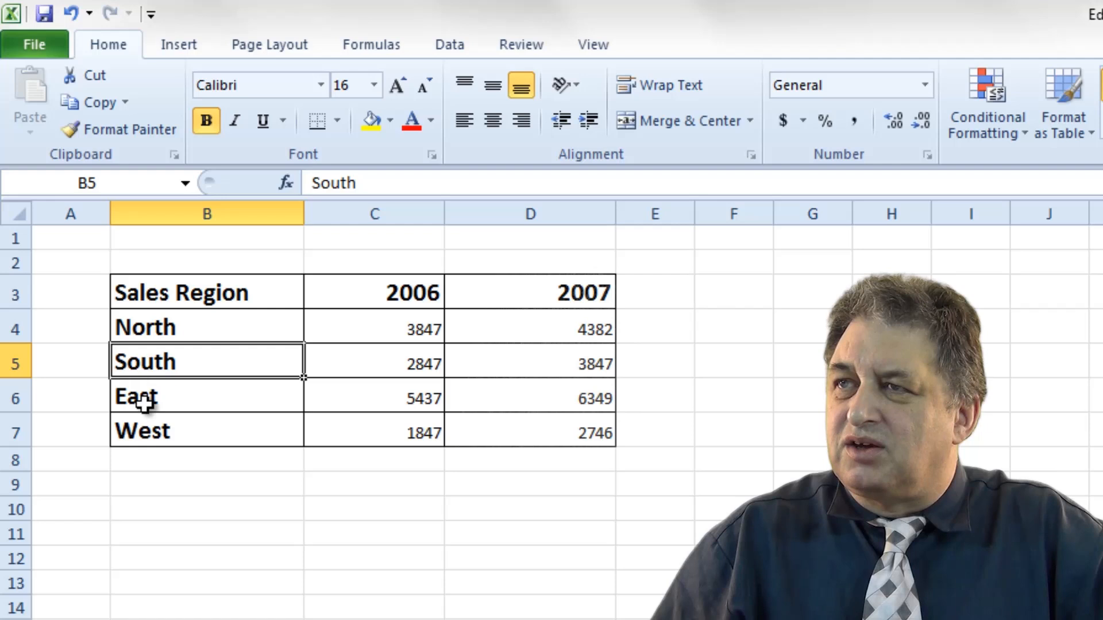
double_click(140, 432)
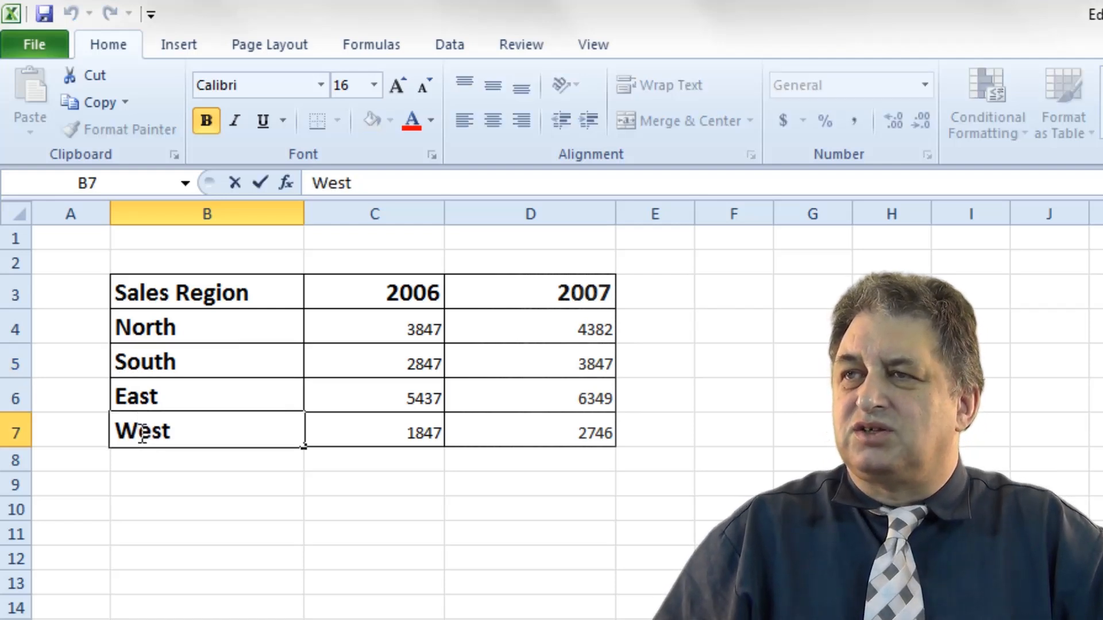
double_click(140, 432)
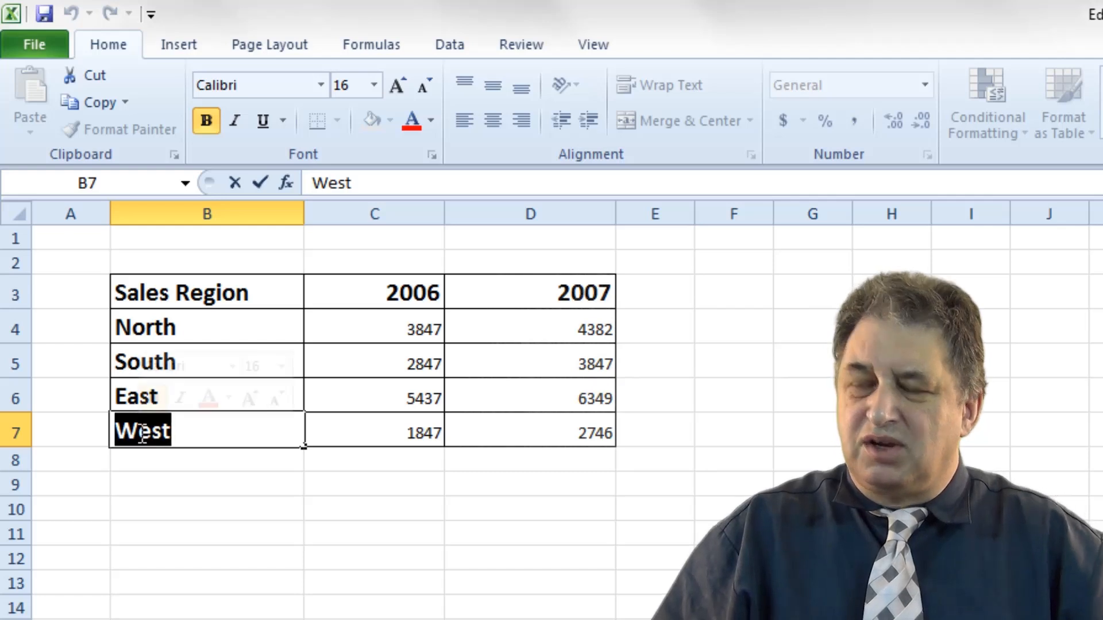
type("C")
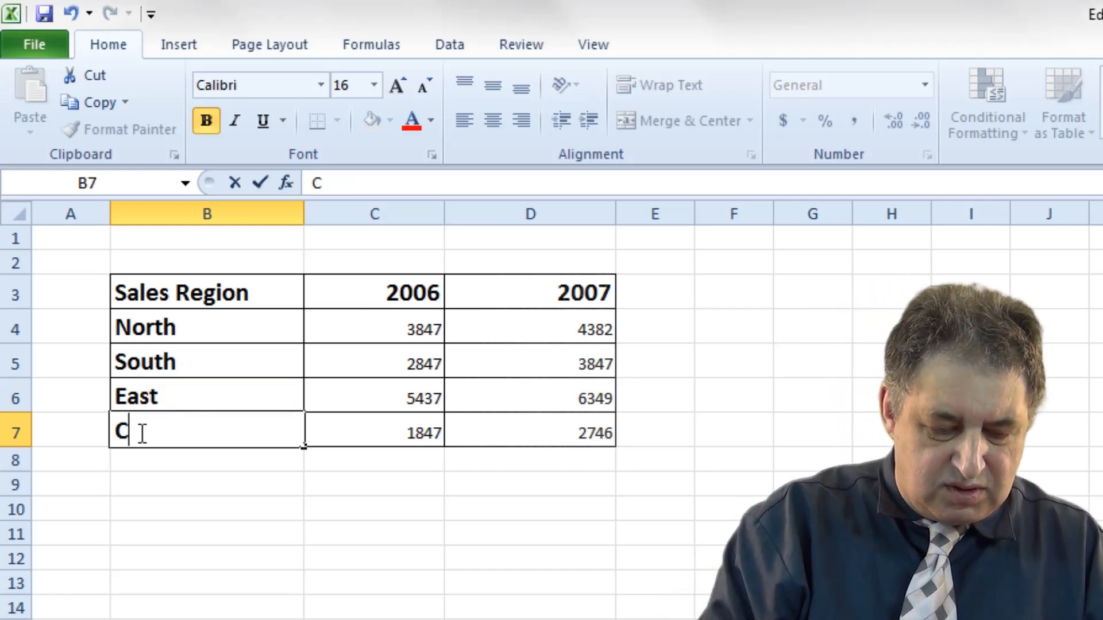
type("entral")
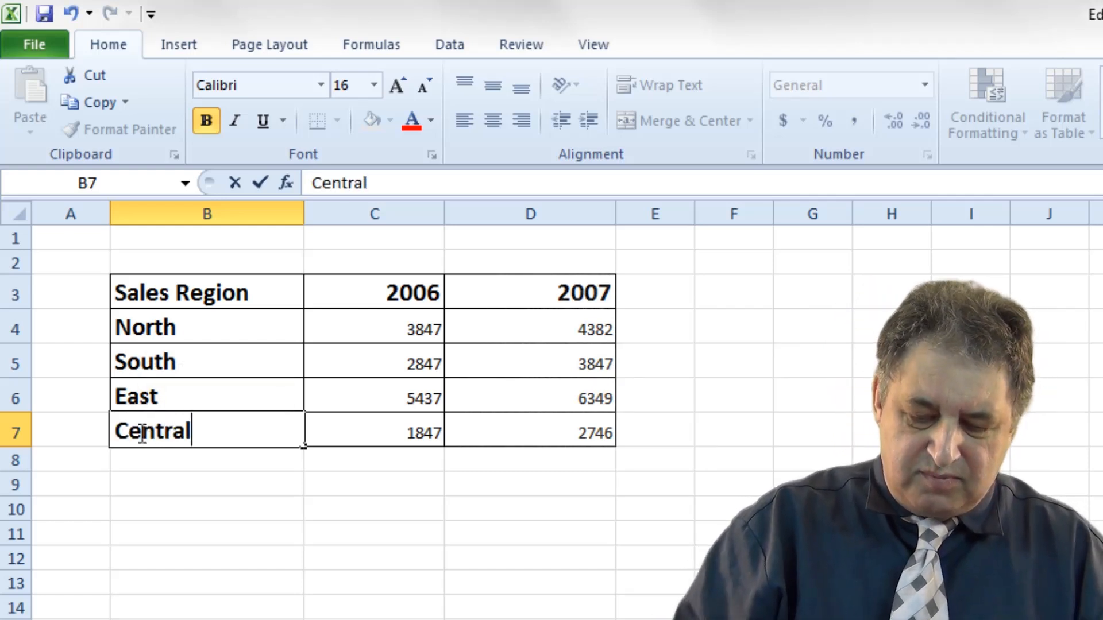
key("Return")
left_click(286, 579)
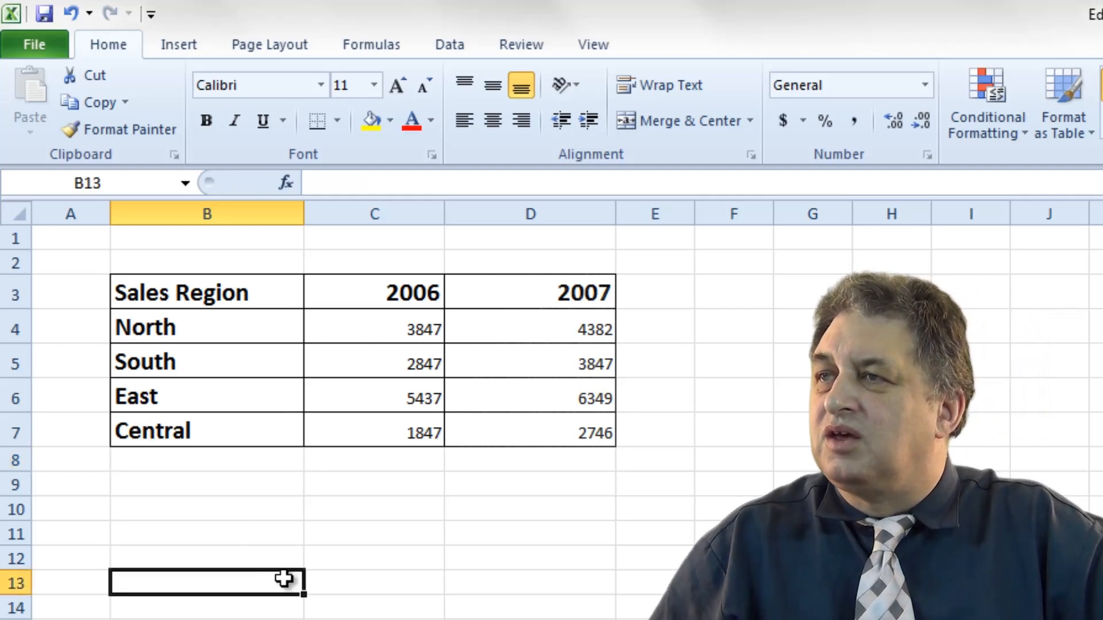
Edit D5 in the cell, changing its second digit so the value becomes 3947.
left_click(595, 364)
double_click(595, 363)
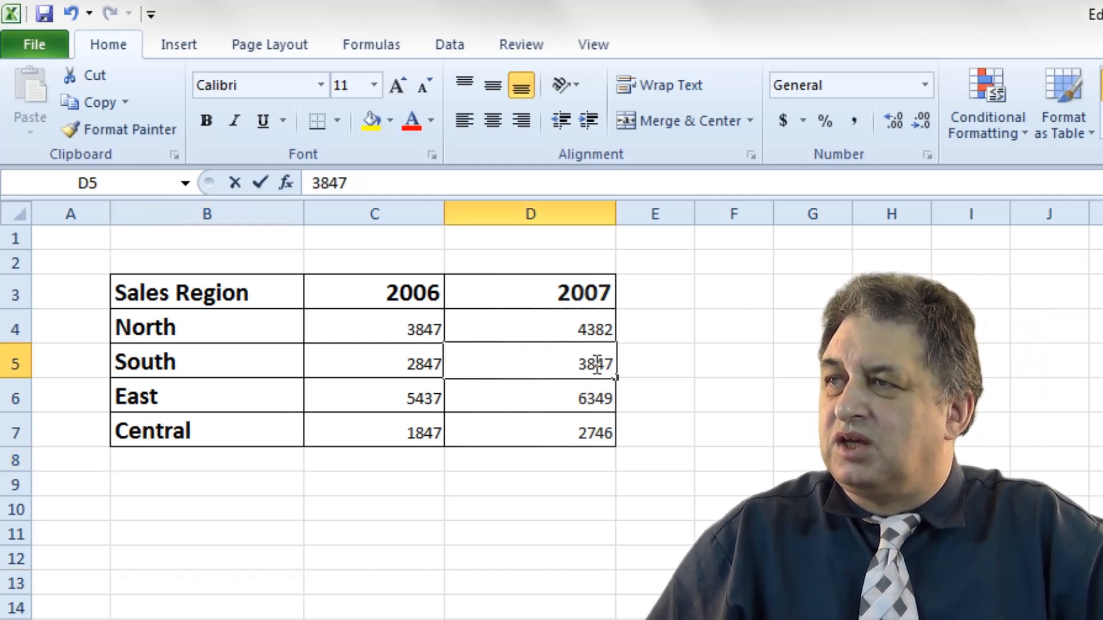
key("BackSpace")
type("9")
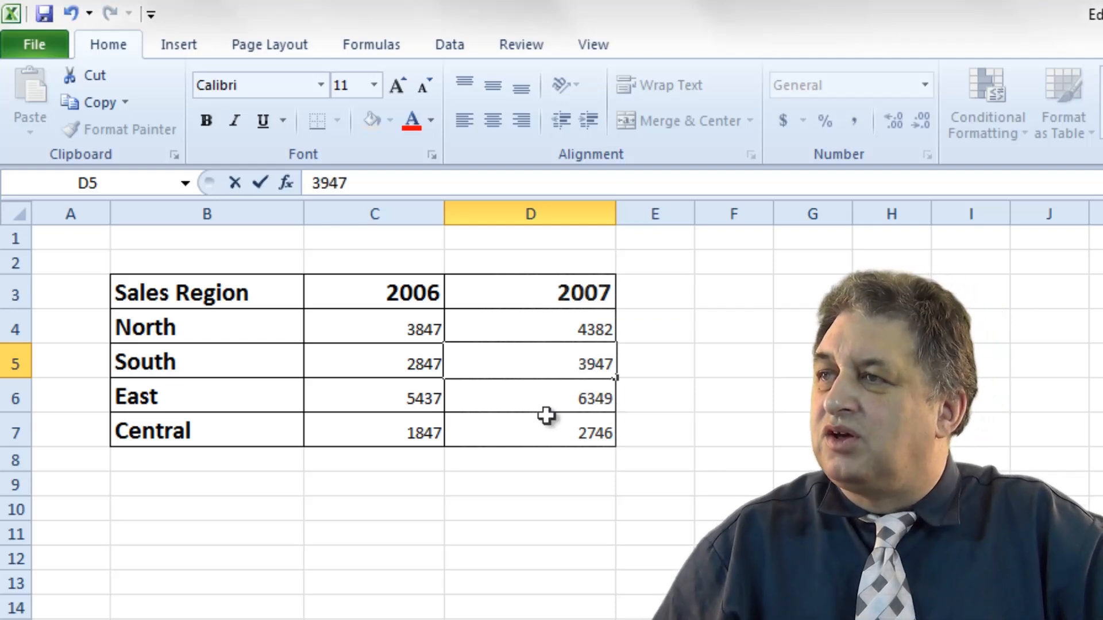
Replace the value in D7 with 9864 by editing in the cell.
left_click(595, 435)
double_click(598, 432)
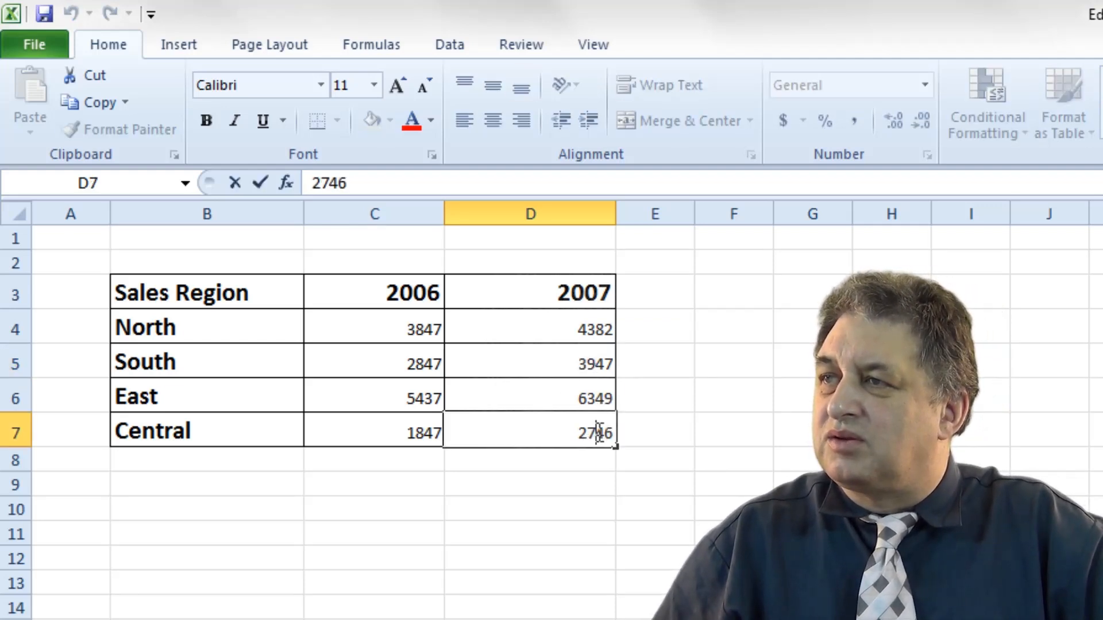
double_click(598, 432)
type("9864")
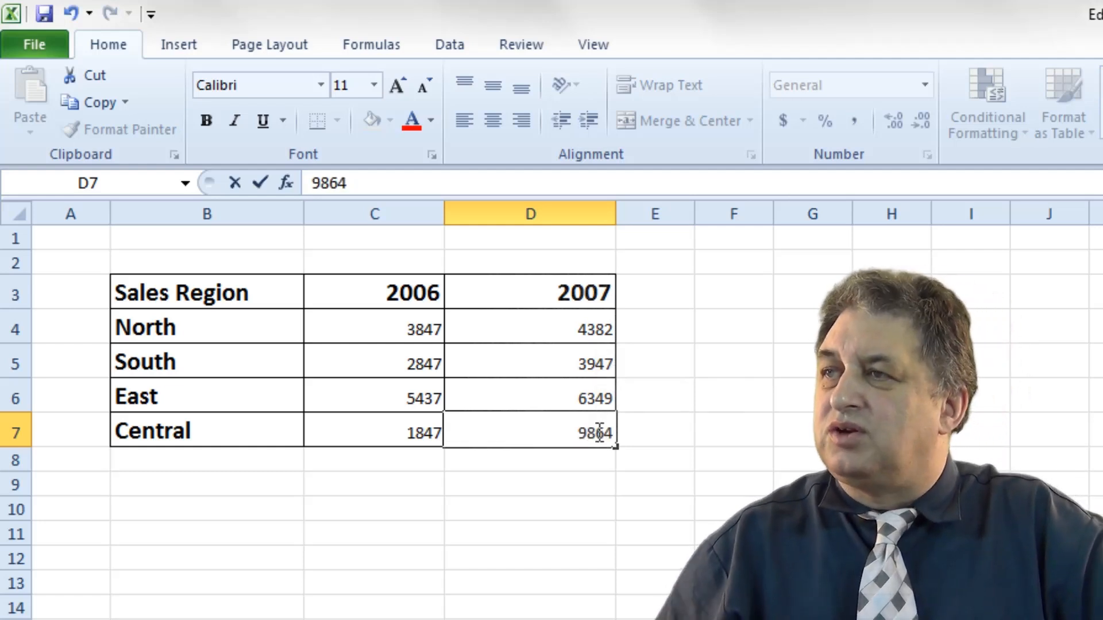
left_click(537, 523)
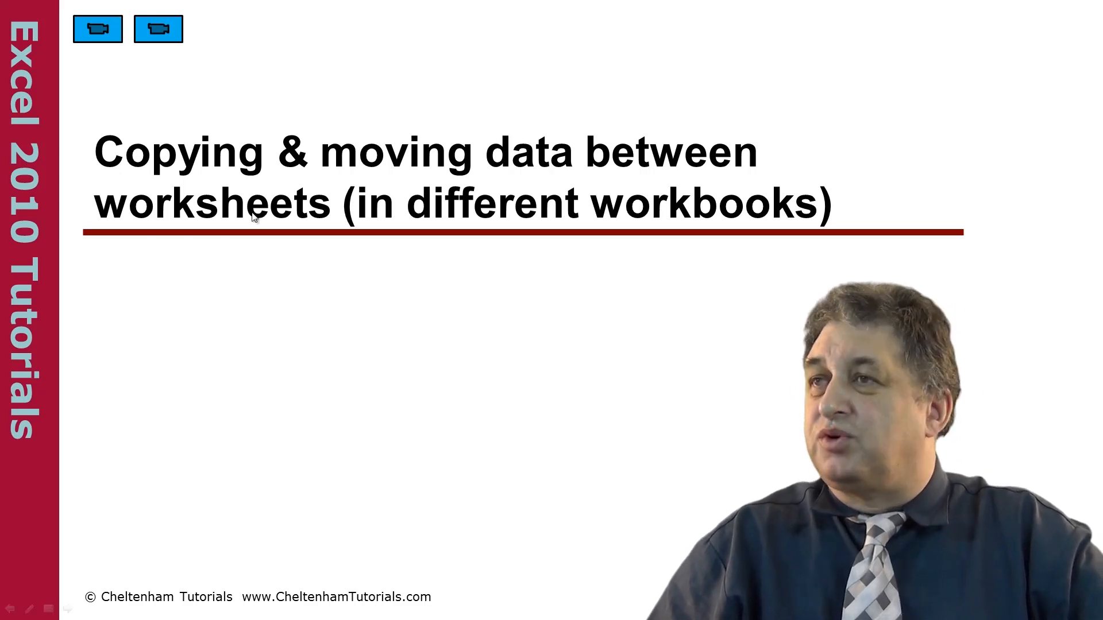
Open the workbook Between workbooks 2.xlsx alongside the current one.
left_click(108, 32)
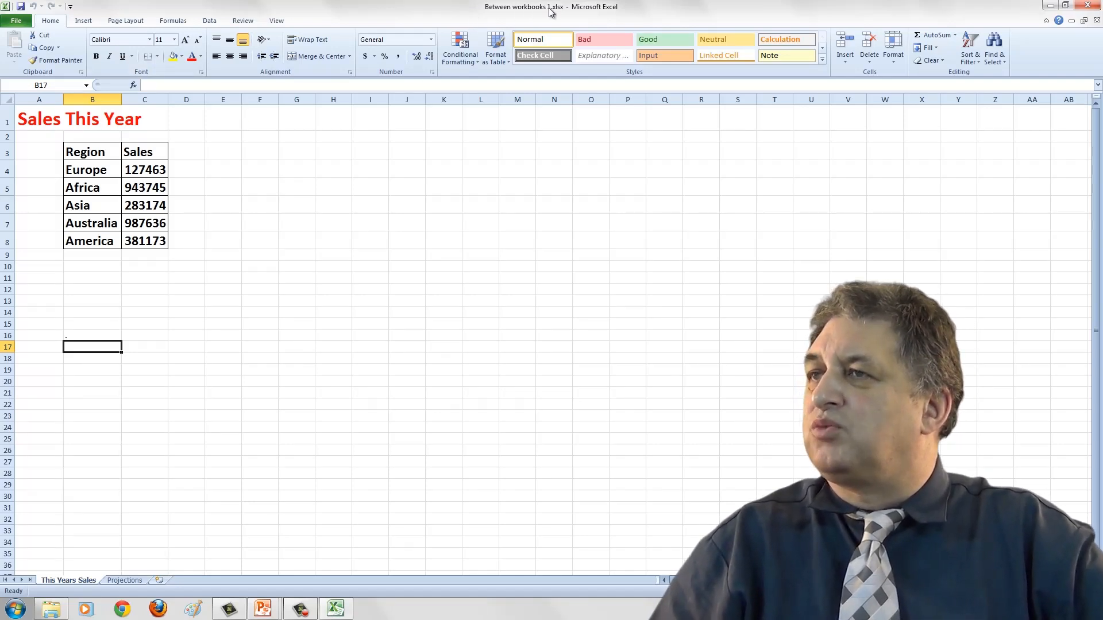
key("ctrl+o")
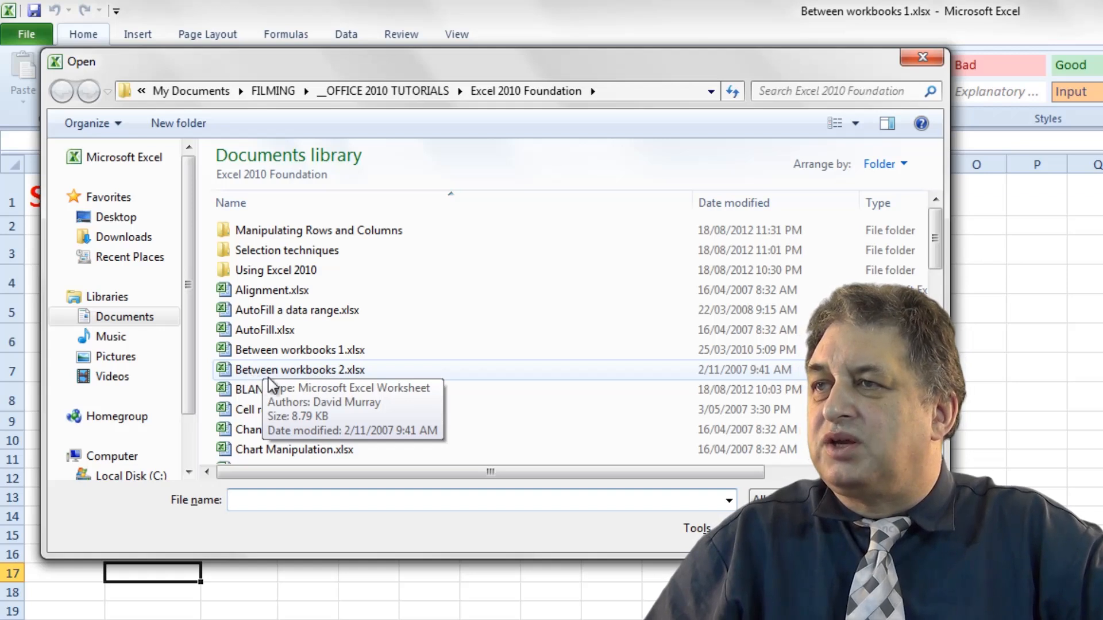
double_click(331, 373)
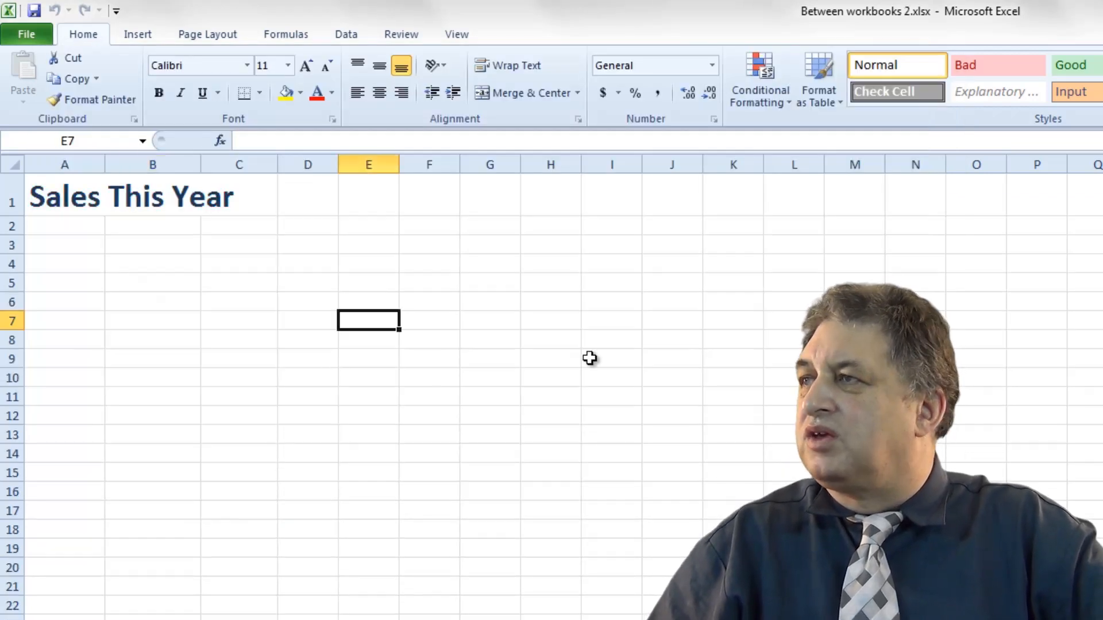
Switch to Between workbooks 1.xlsx and copy the sales table B3:C8.
left_click(458, 40)
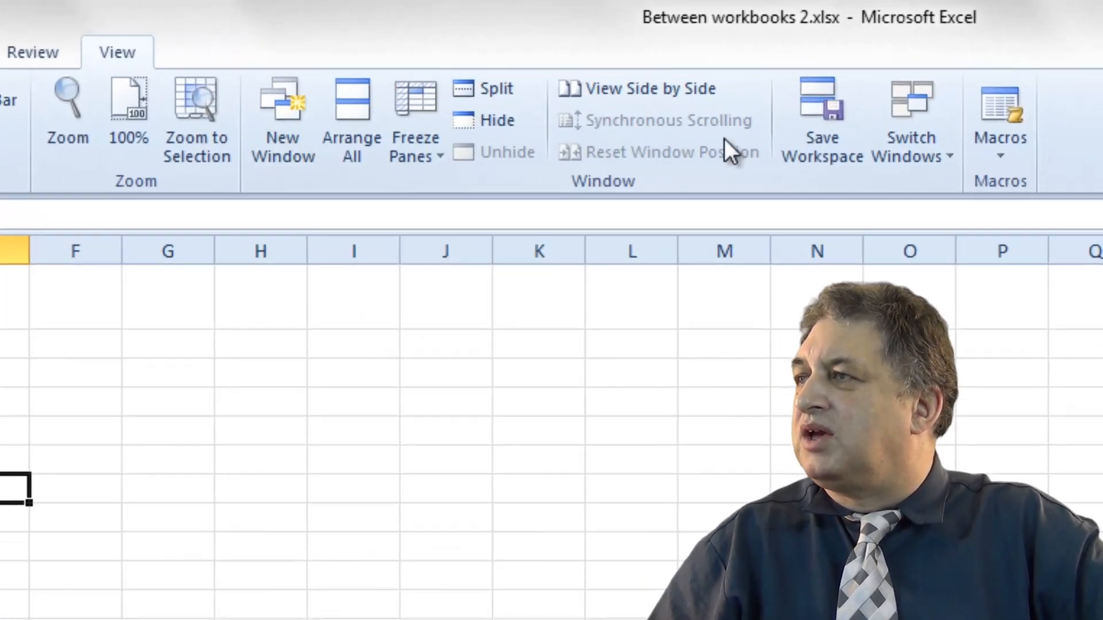
left_click(979, 78)
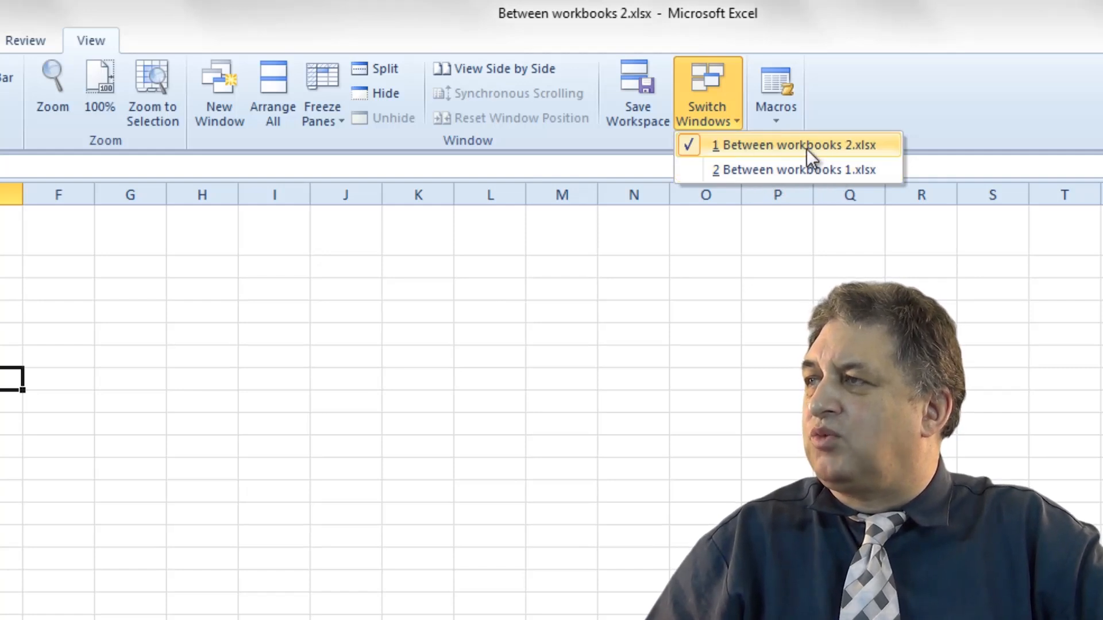
left_click(749, 170)
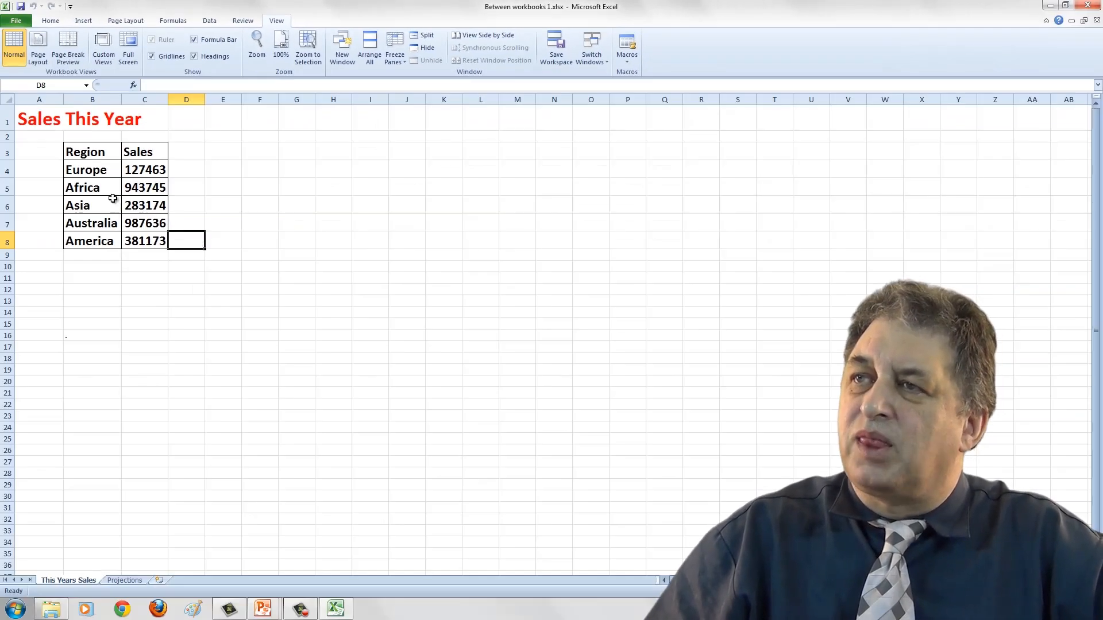
left_click_drag(81, 151, 145, 244)
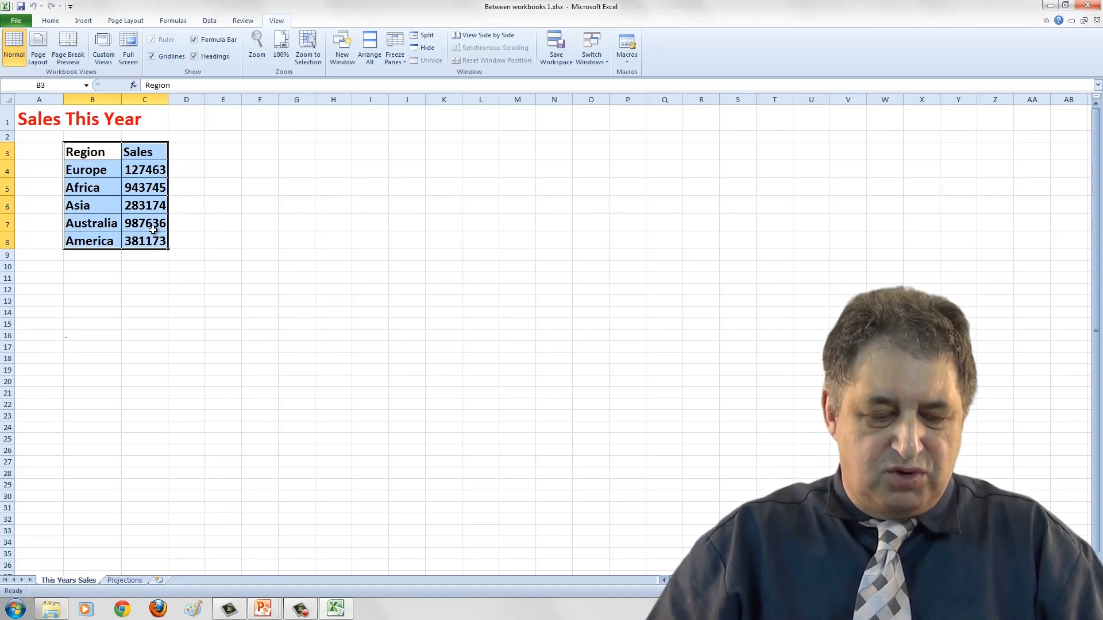
key("ctrl+c")
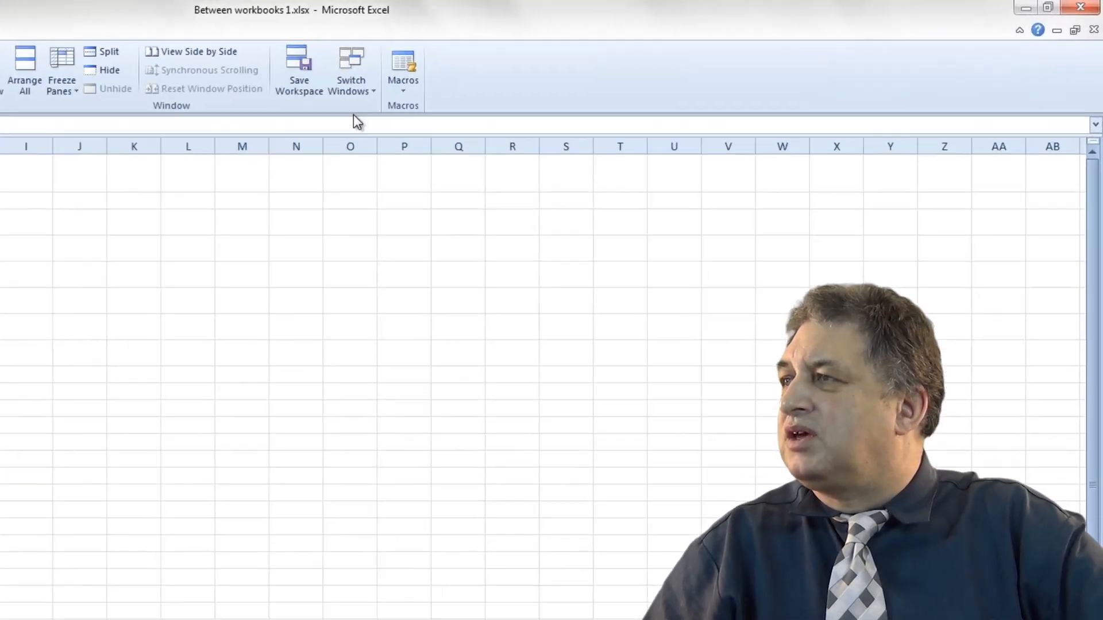
Switch to Between workbooks 2.xlsx and paste the copied table starting at B6.
left_click(197, 92)
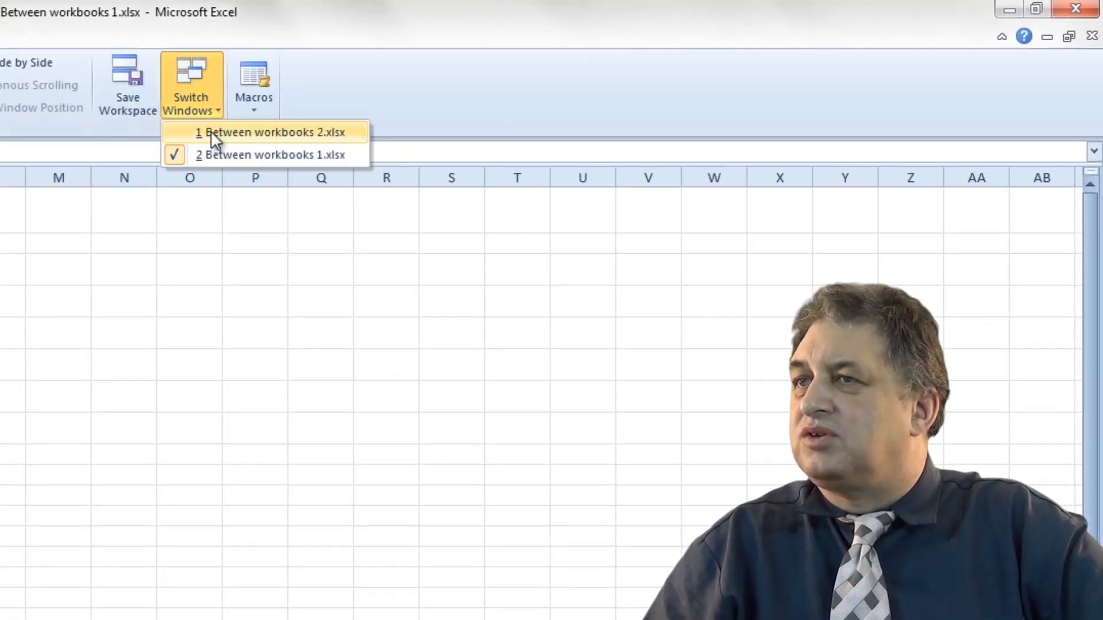
left_click(210, 131)
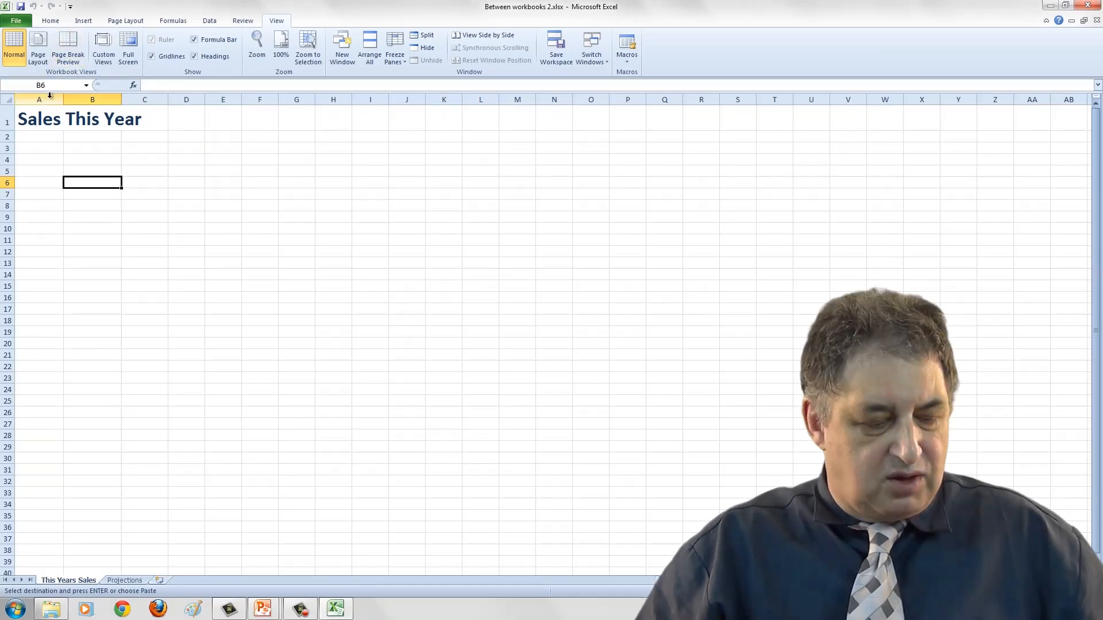
key("ctrl+v")
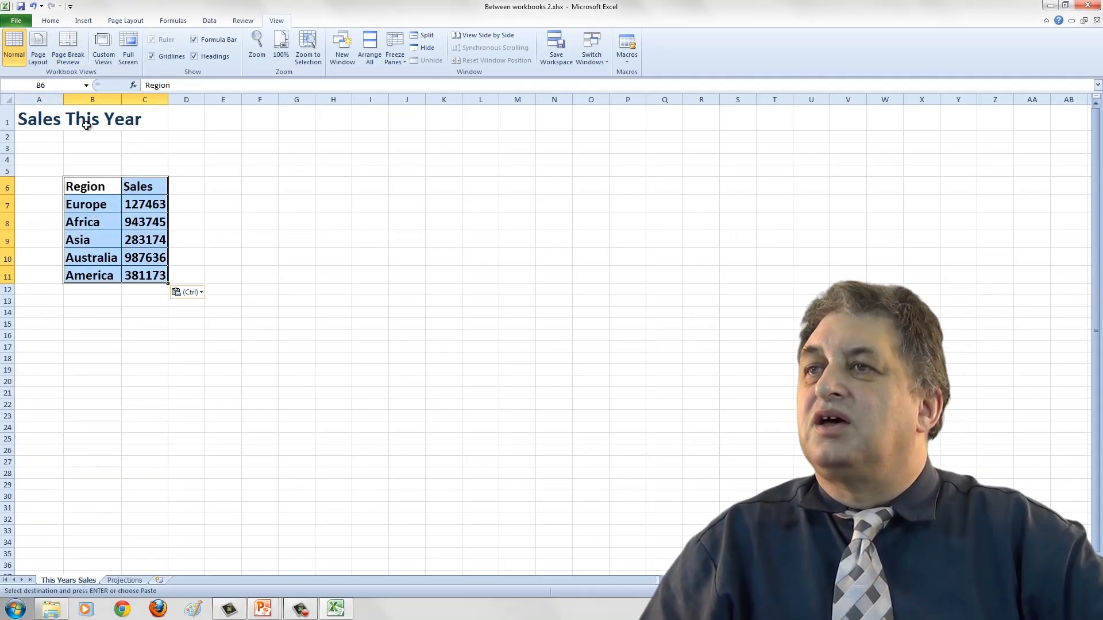
left_click(93, 157)
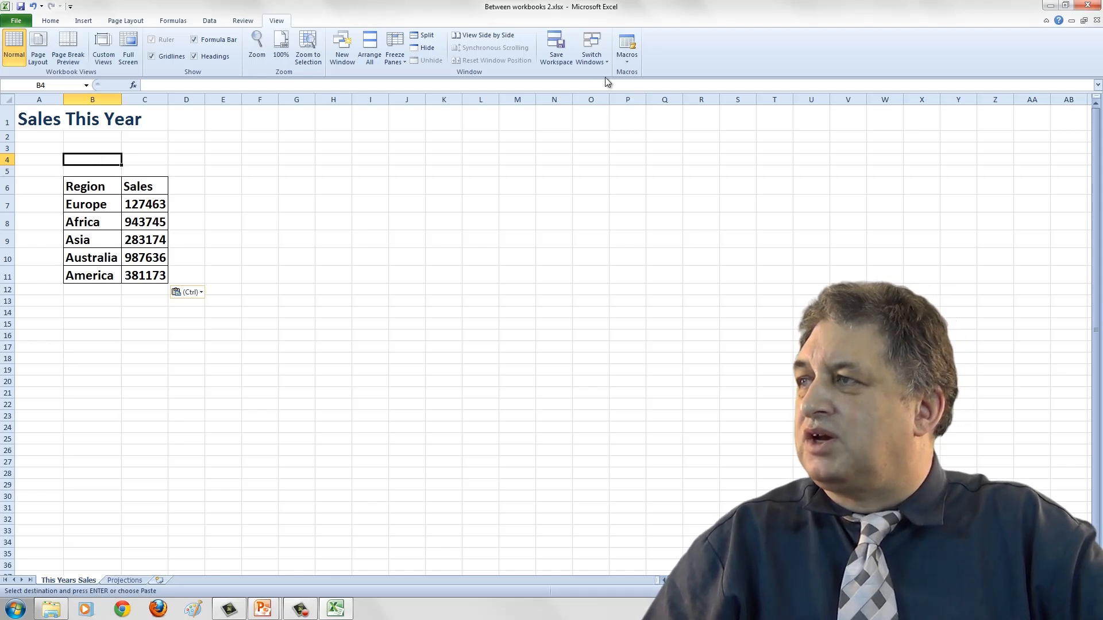
Switch back to Between workbooks 1.xlsx, clear the copy marquee, and copy the title in A1.
left_click(593, 48)
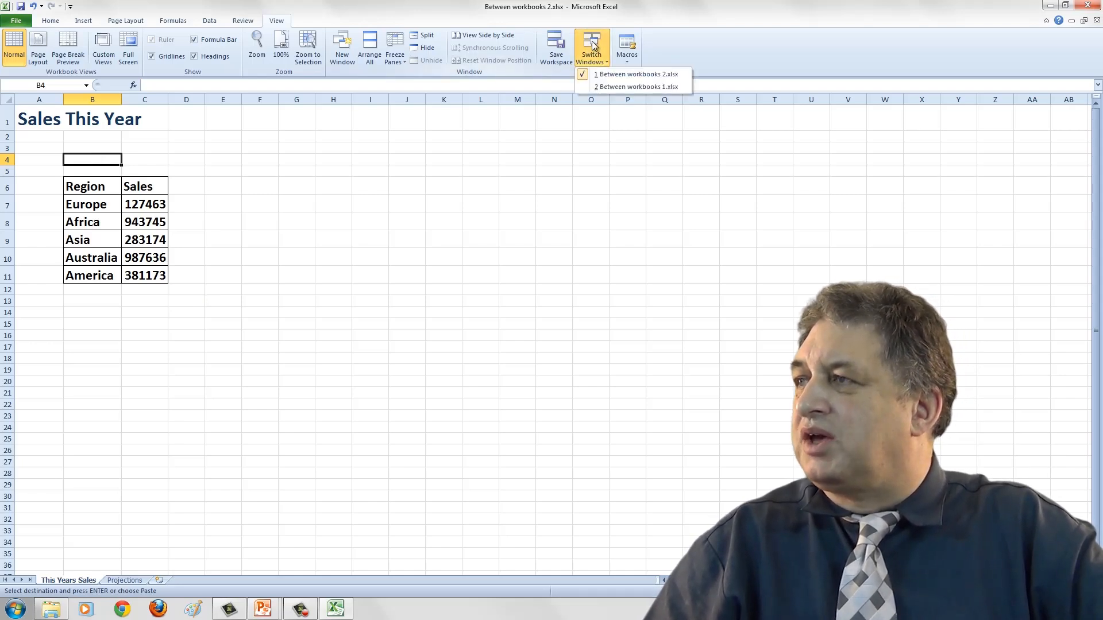
left_click(603, 89)
left_click(455, 208)
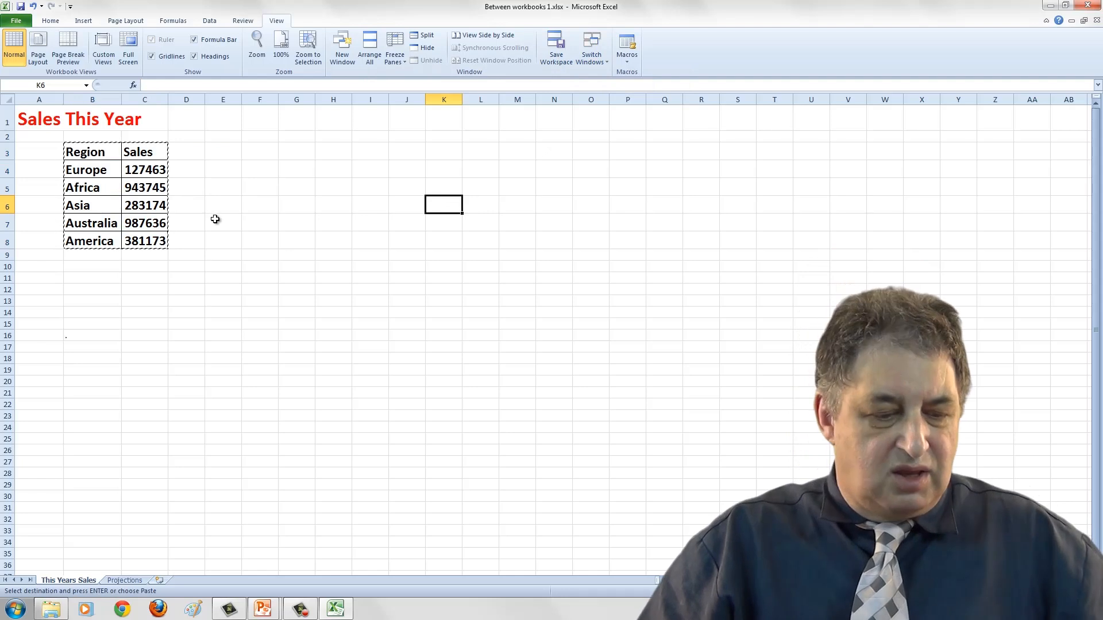
key("Escape")
left_click(36, 118)
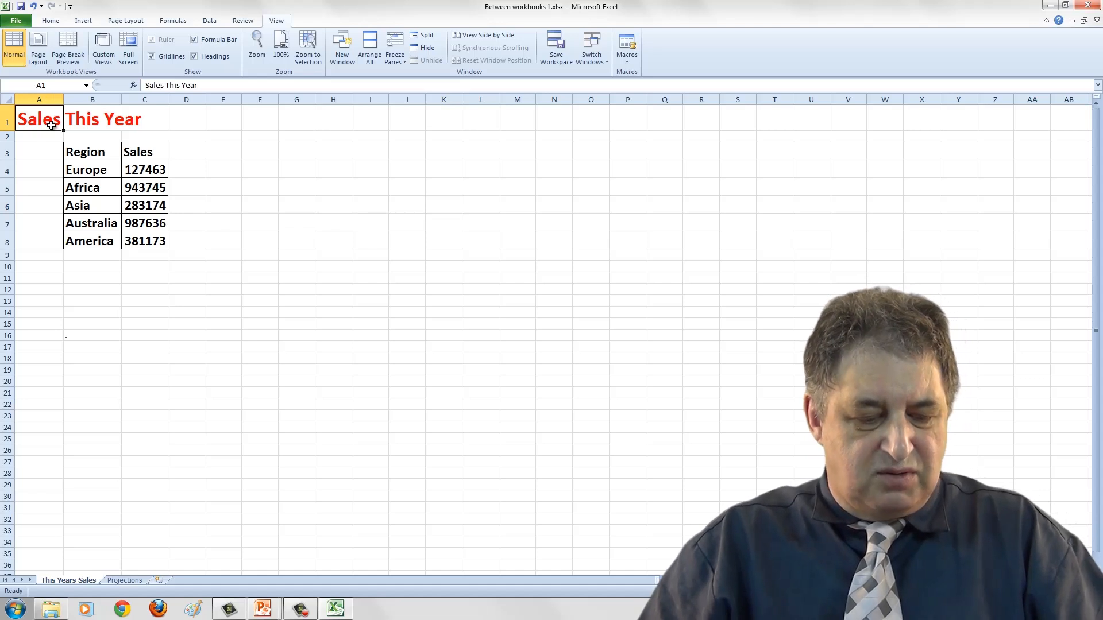
key("ctrl+c")
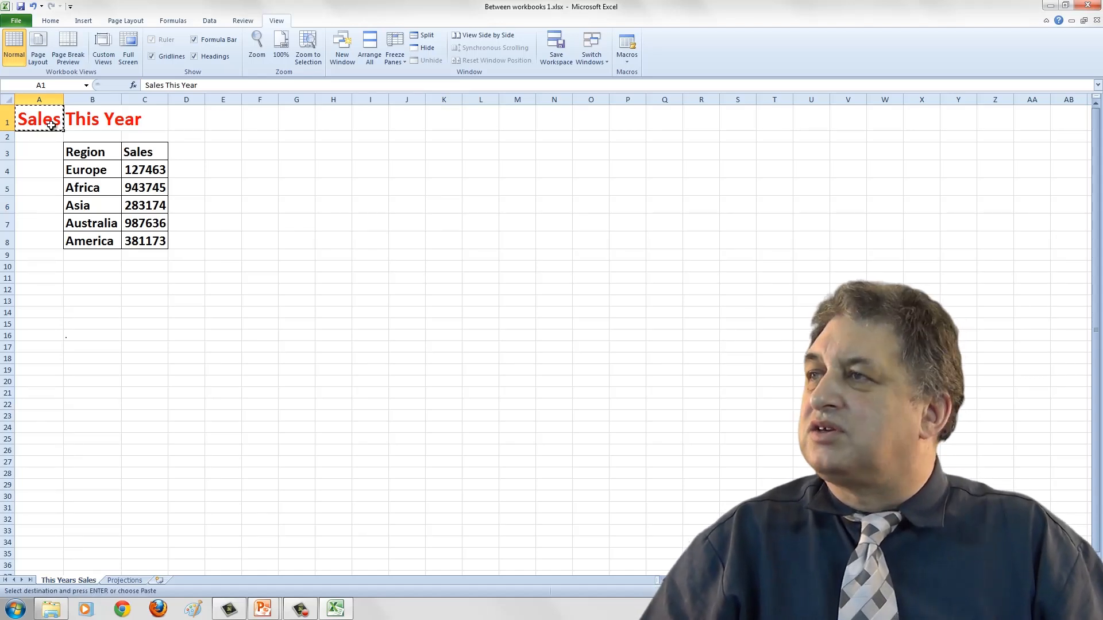
Switch to Between workbooks 2.xlsx and paste the title into B16.
left_click(592, 55)
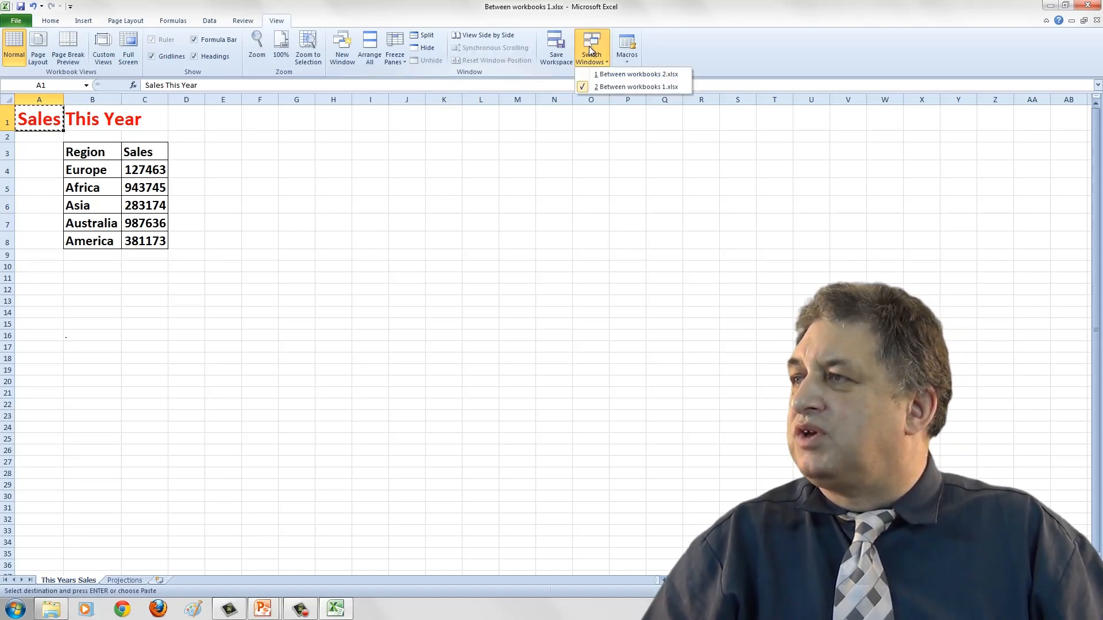
left_click(606, 80)
left_click(97, 336)
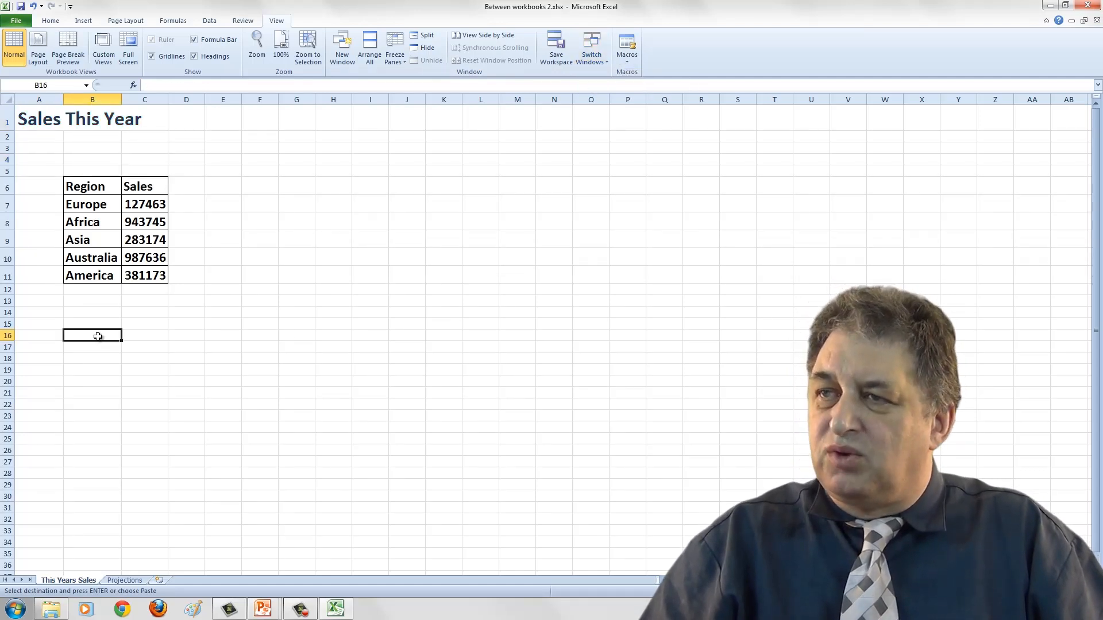
key("Return")
left_click(197, 349)
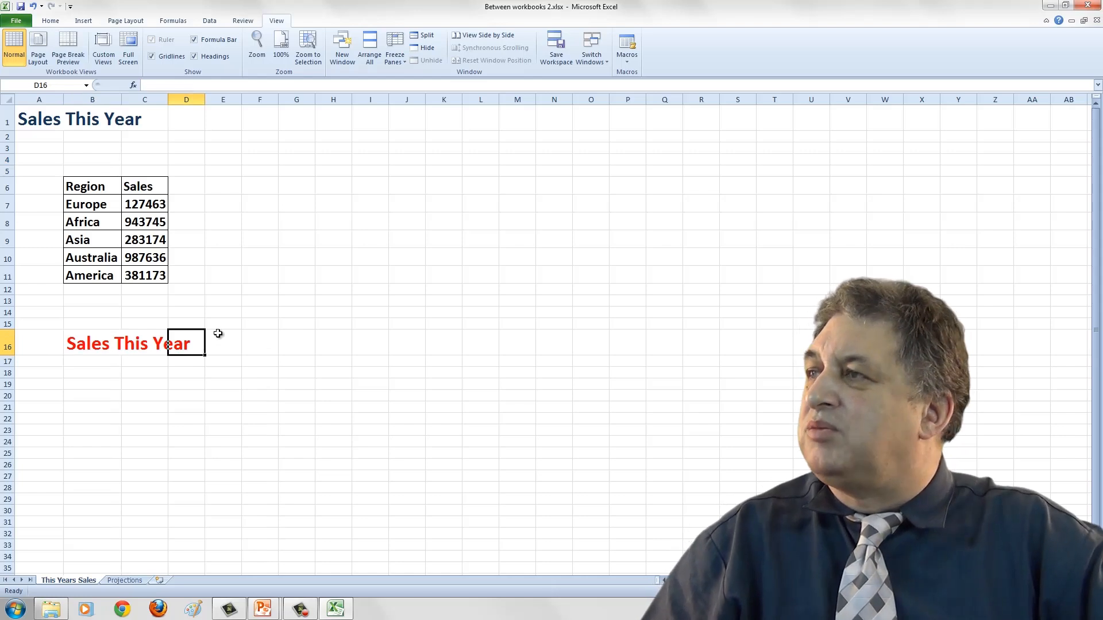
Switch to Between workbooks 1.xlsx and copy the range B3:C5 of the sales table.
left_click(592, 51)
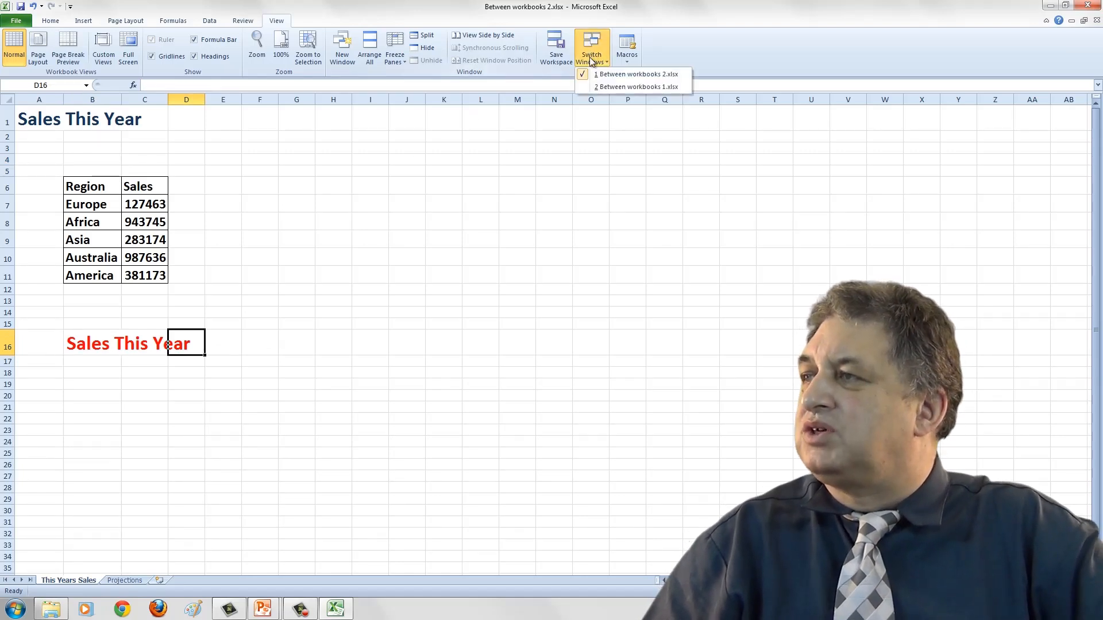
left_click(601, 86)
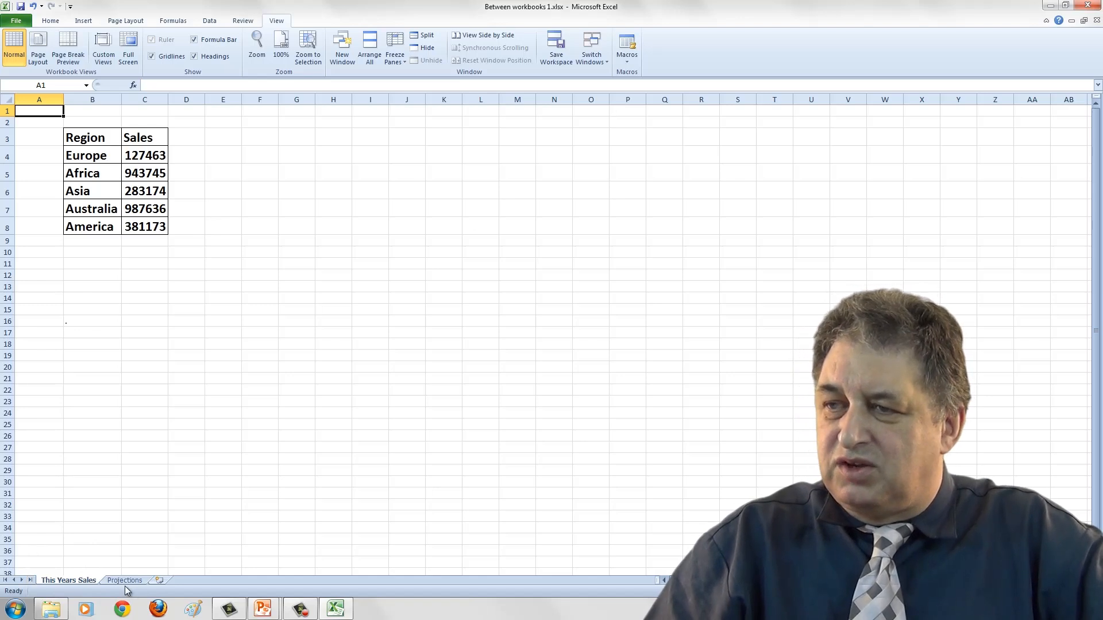
left_click(590, 46)
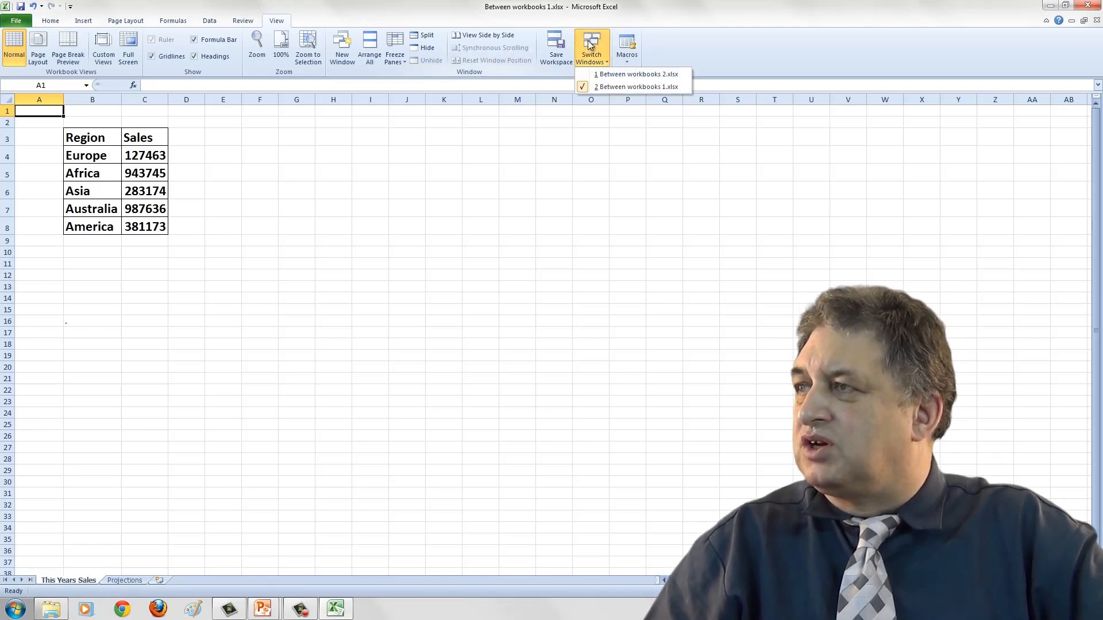
left_click(634, 87)
left_click(333, 208)
left_click_drag(80, 140, 153, 166)
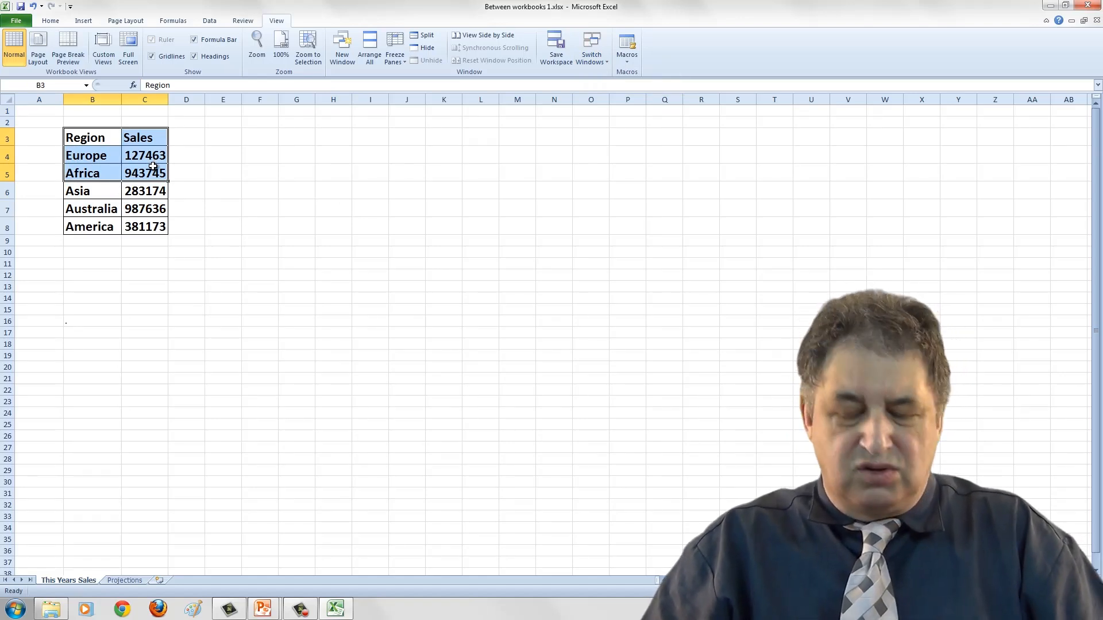
key("ctrl+c")
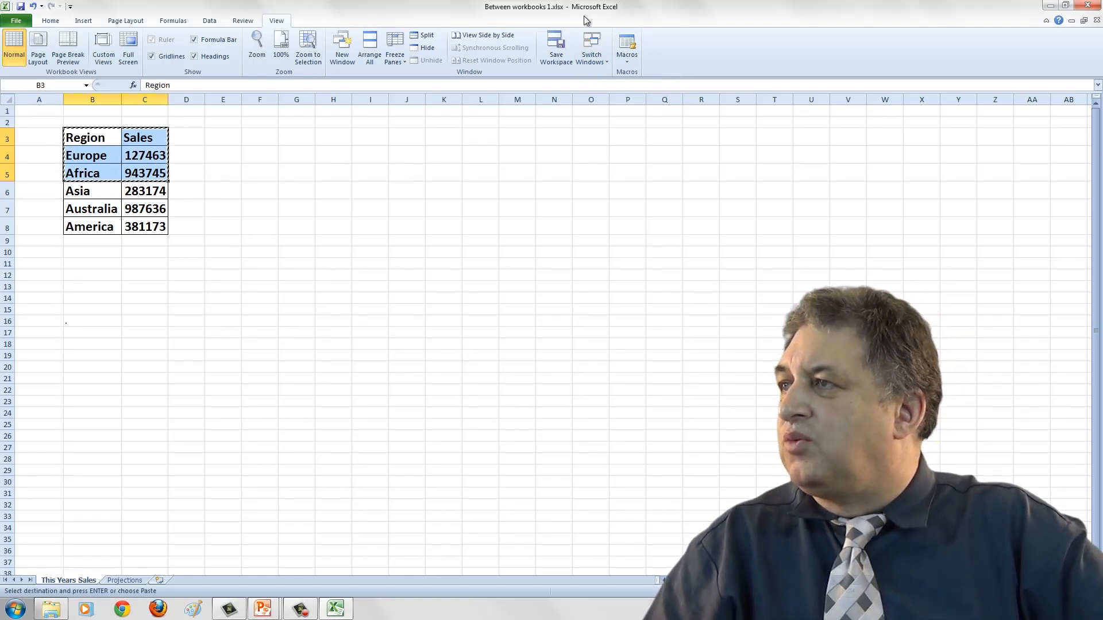
Switch to Between workbooks 2.xlsx and copy the region rows B7:C11 on the This Years Sales sheet.
left_click(630, 53)
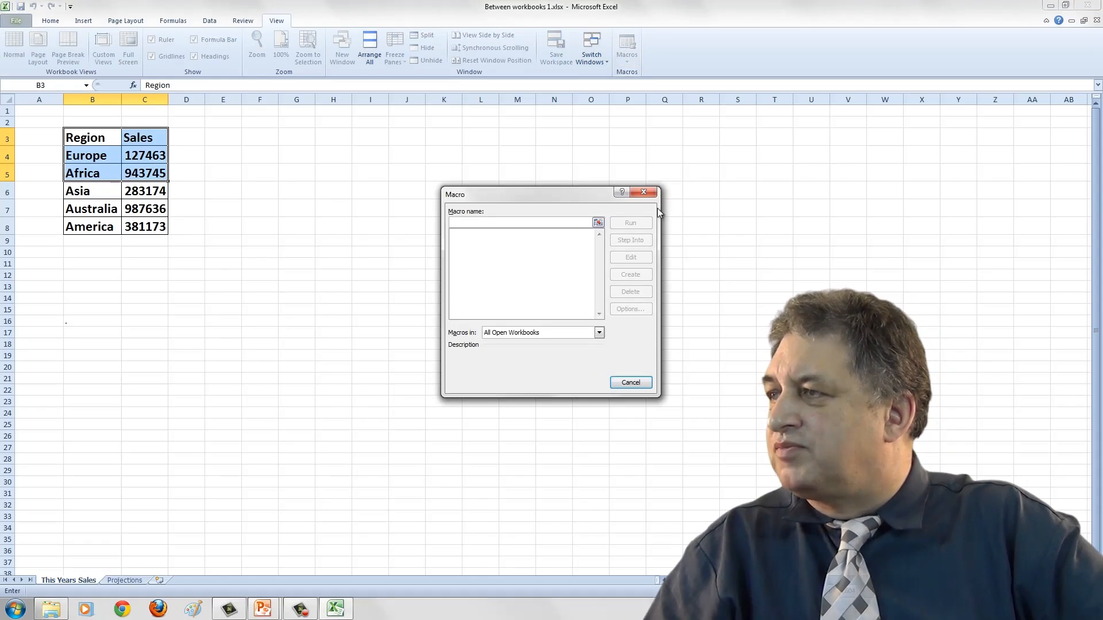
left_click(648, 195)
left_click(591, 52)
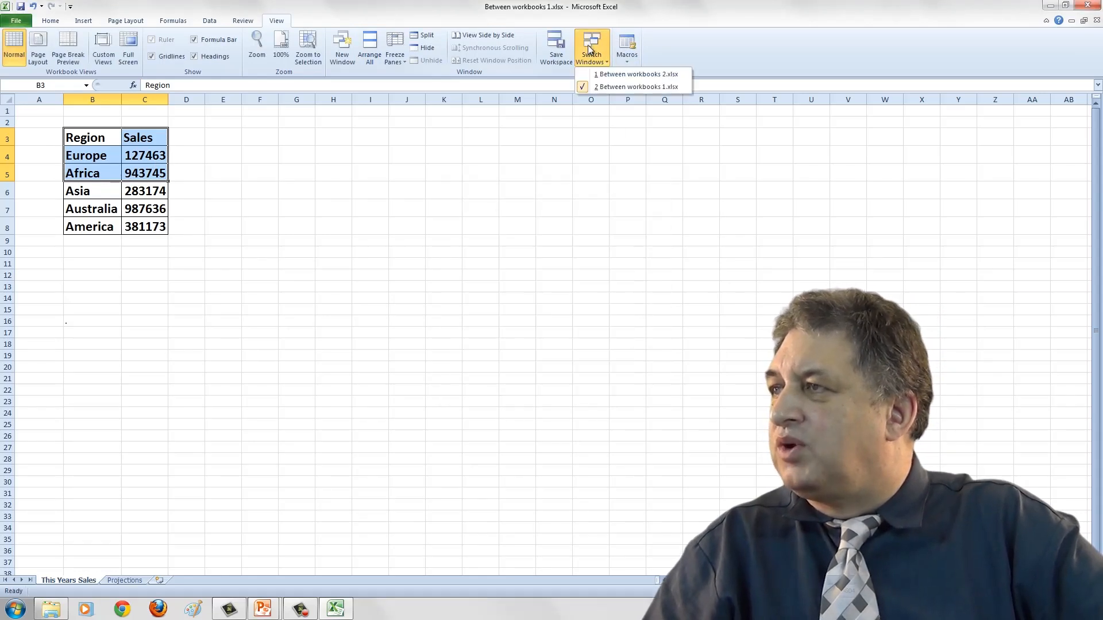
left_click(610, 77)
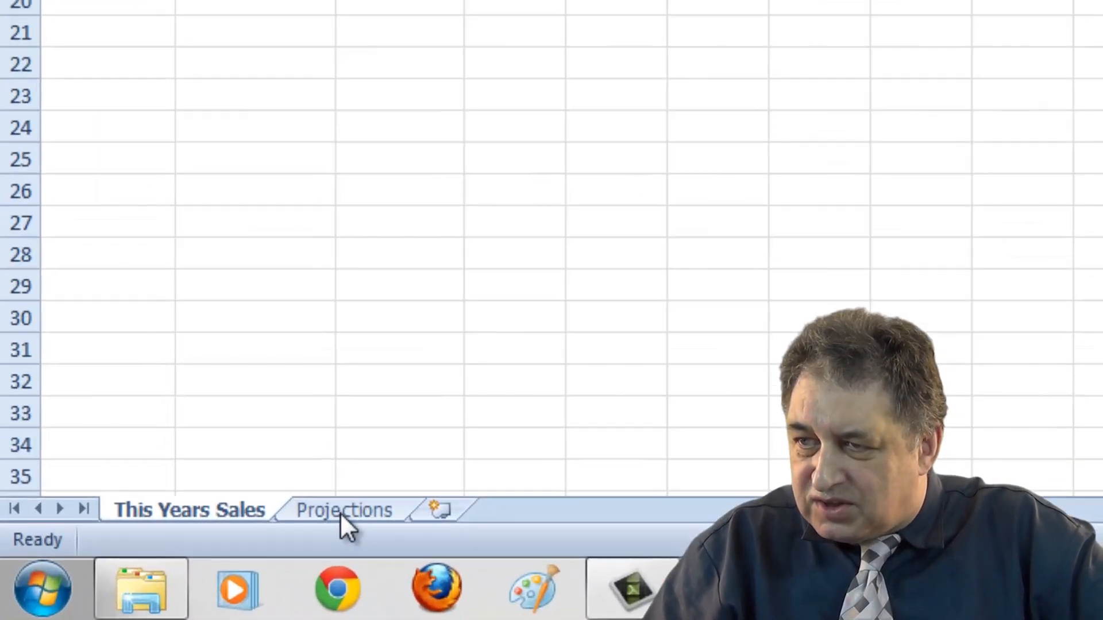
left_click(347, 506)
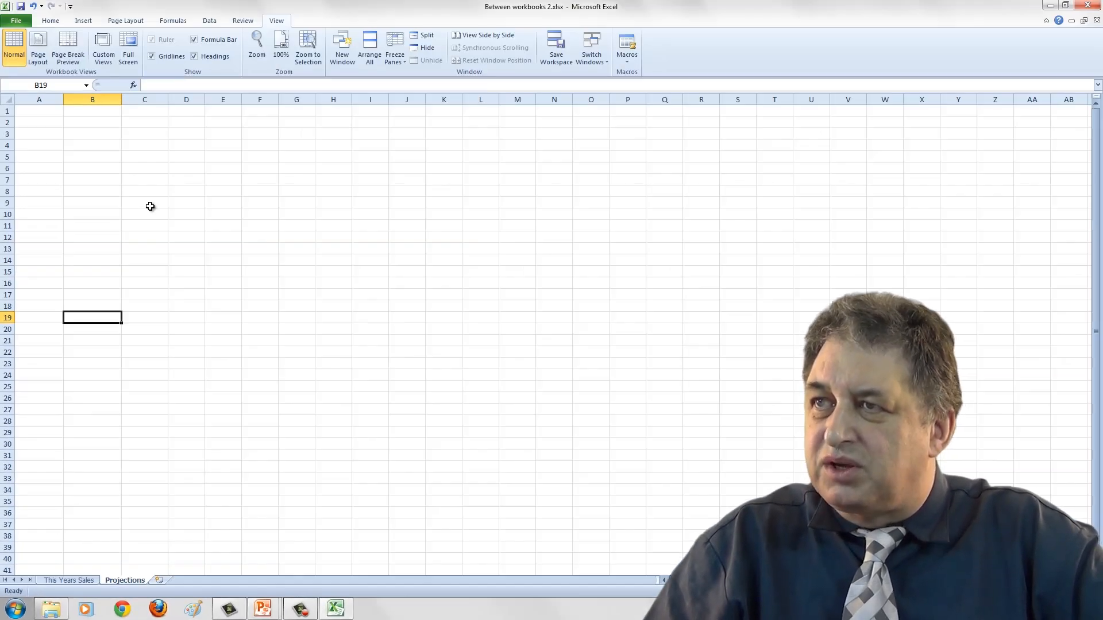
left_click(150, 207)
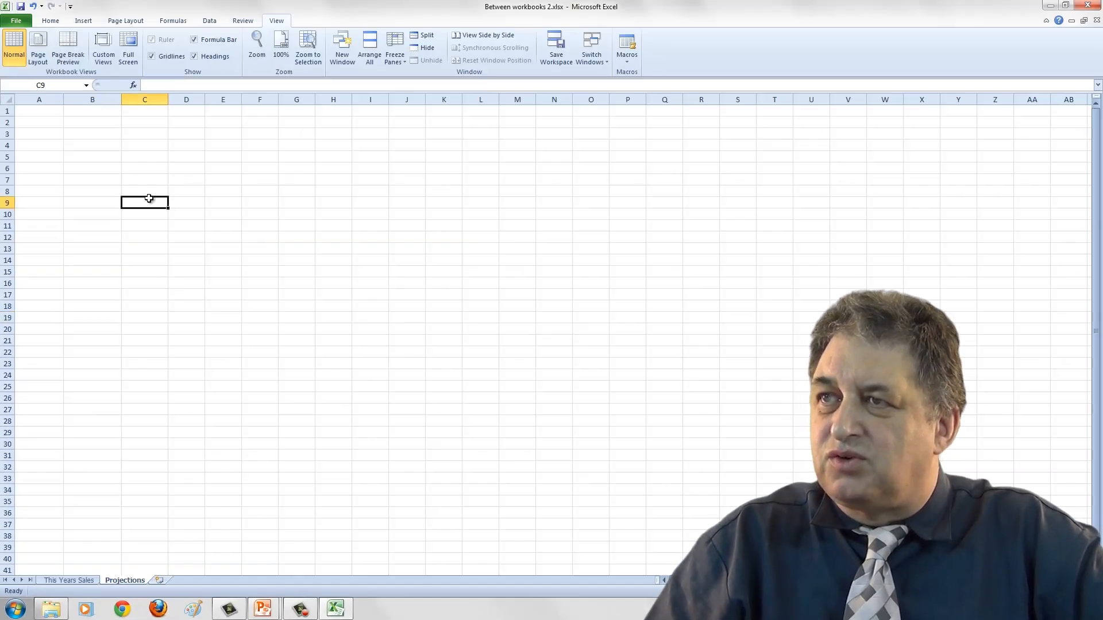
left_click(137, 233)
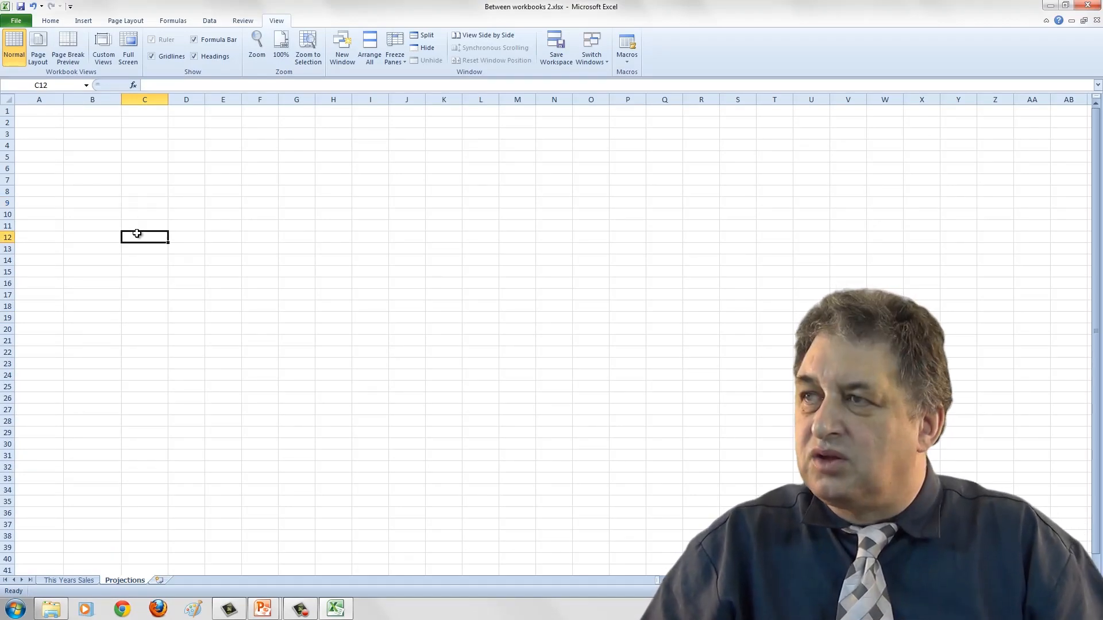
left_click(86, 581)
left_click(184, 294)
left_click_drag(80, 204, 148, 277)
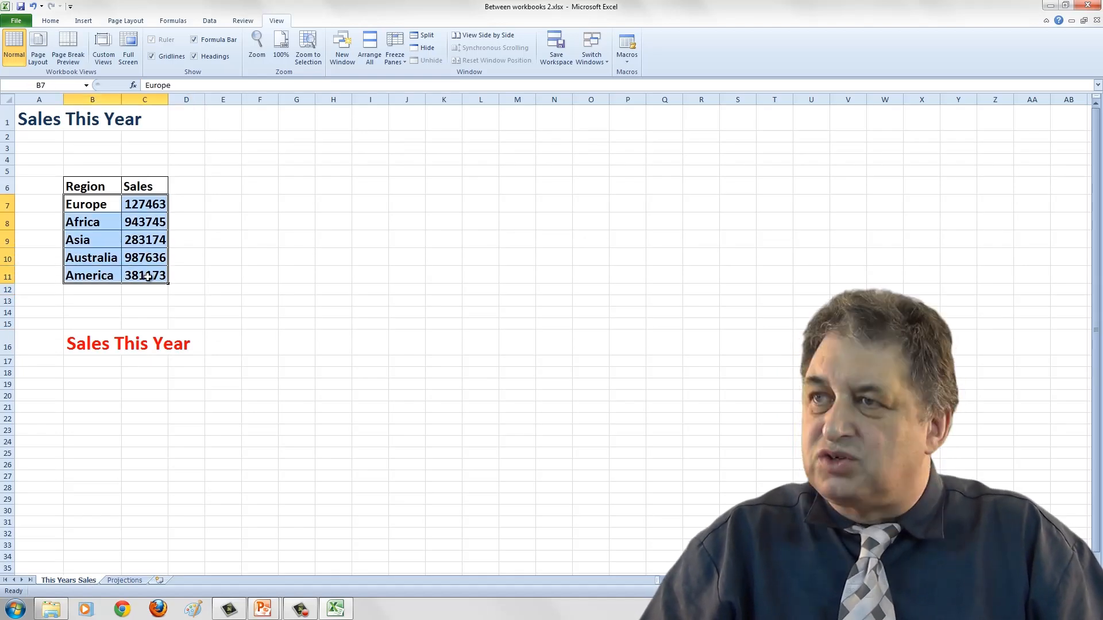
key("ctrl+c")
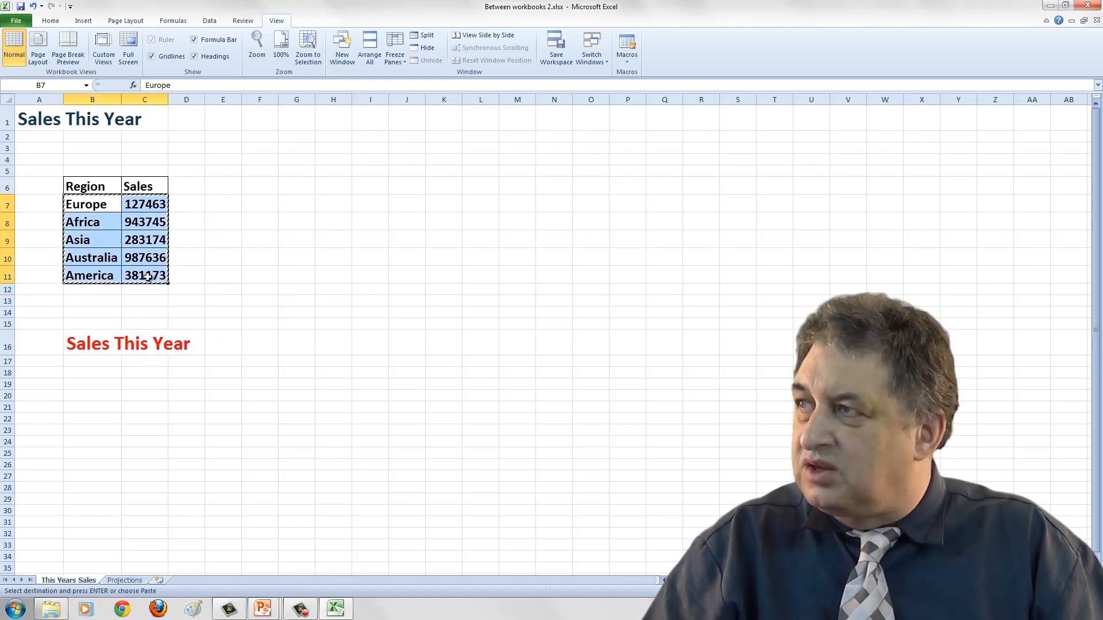
Switch to Between workbooks 1.xlsx and paste the copied rows into B5 of the Projections sheet.
left_click(593, 55)
left_click(632, 87)
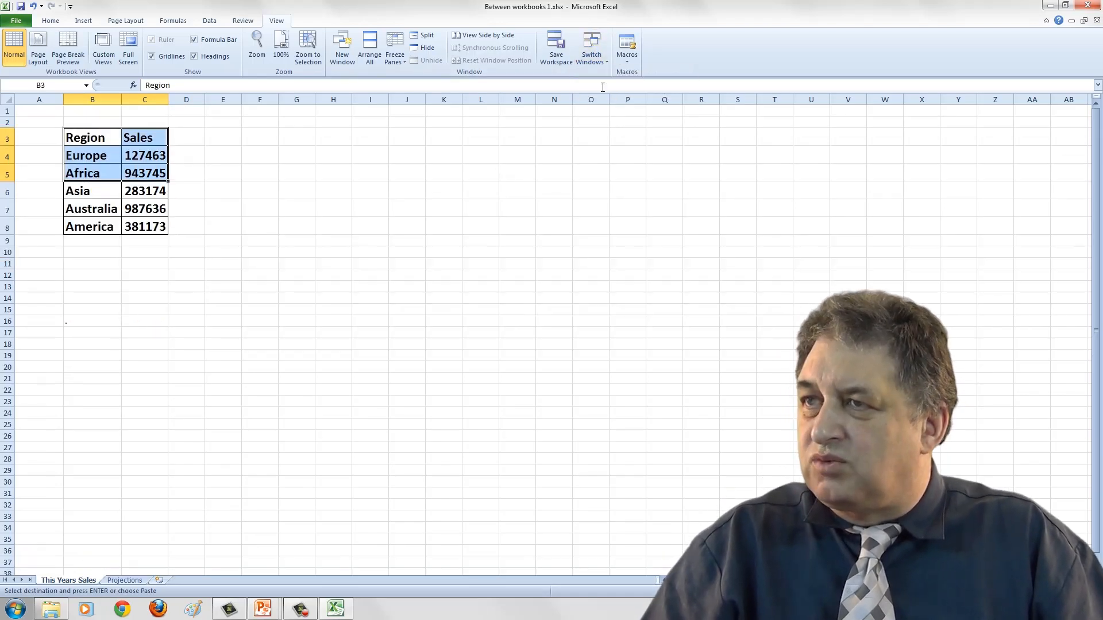
left_click(122, 581)
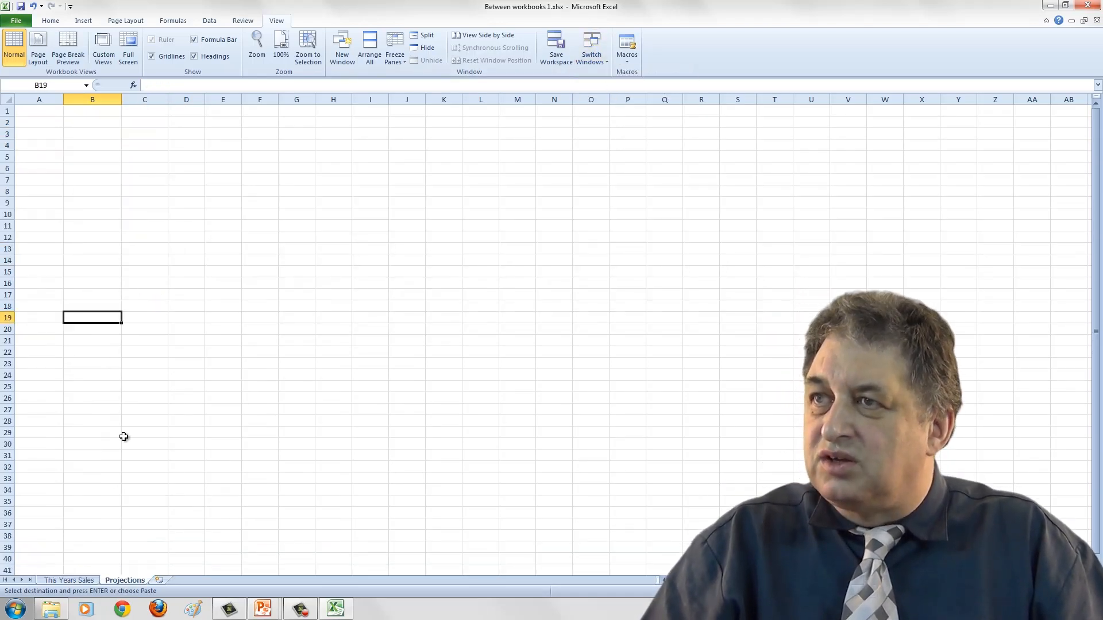
left_click(106, 157)
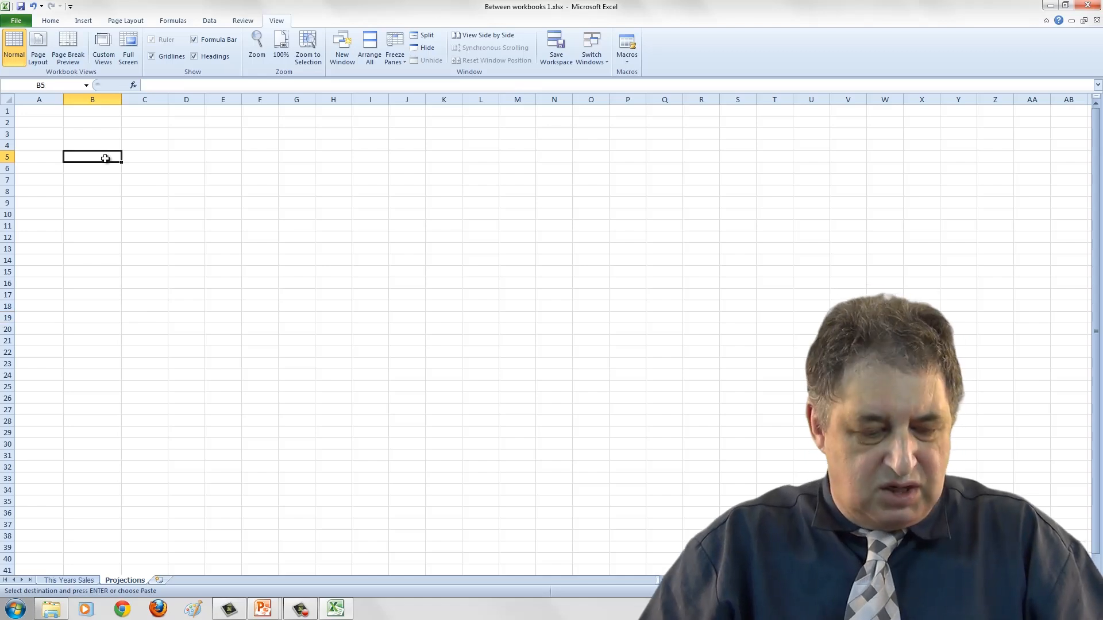
key("ctrl+v")
left_click(112, 314)
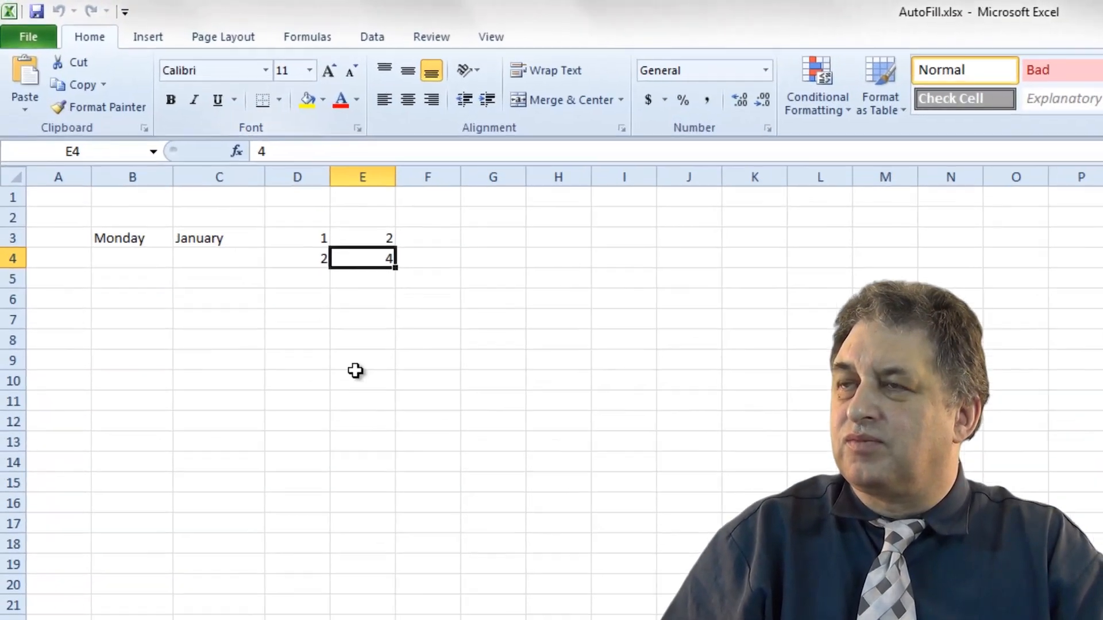
Autofill the weekday series from Monday in B3 down to B23.
left_click(423, 448)
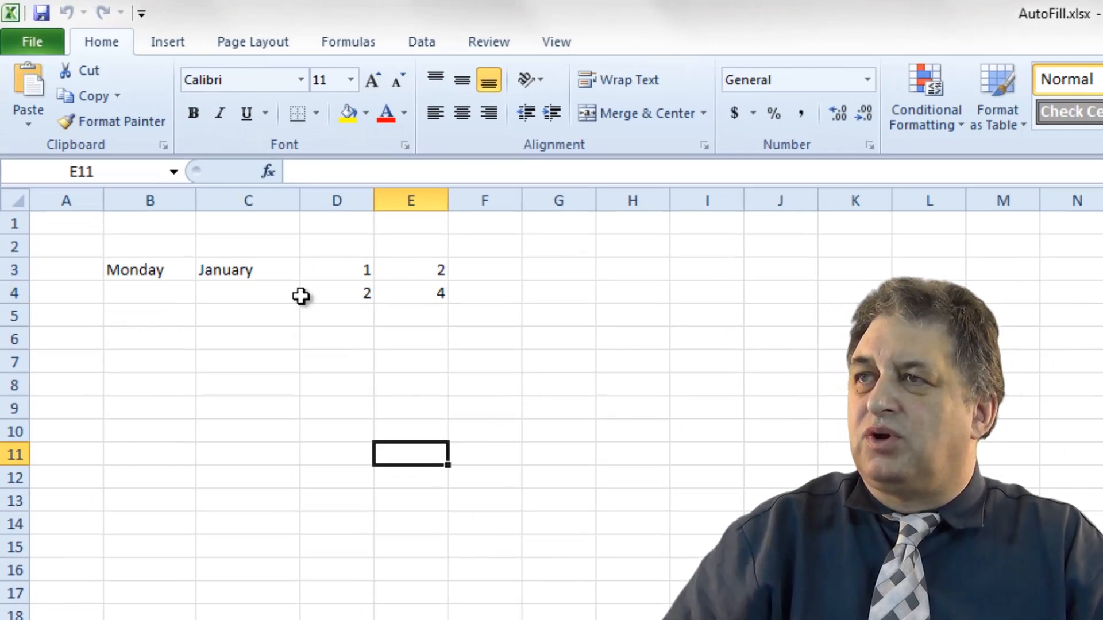
left_click(141, 274)
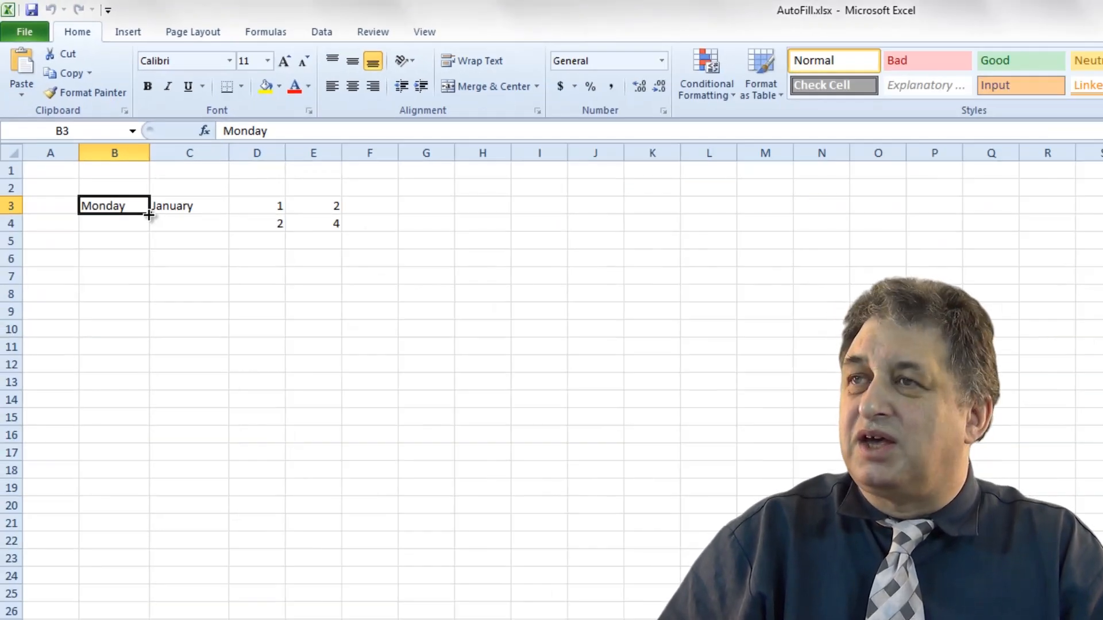
left_click_drag(147, 223, 129, 566)
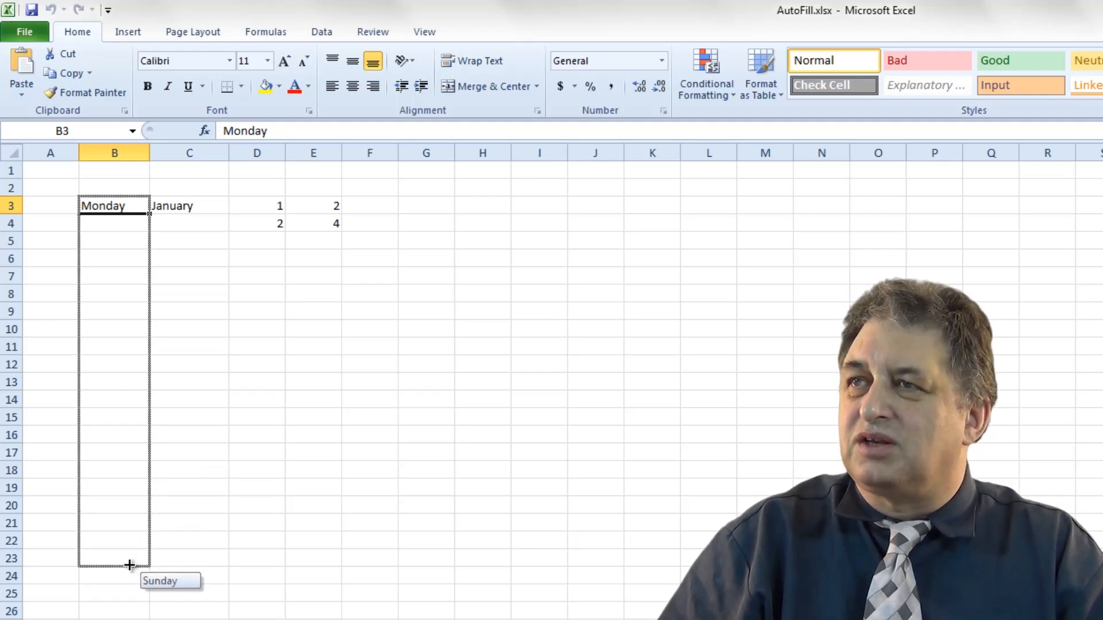
left_click_drag(127, 563, 127, 563)
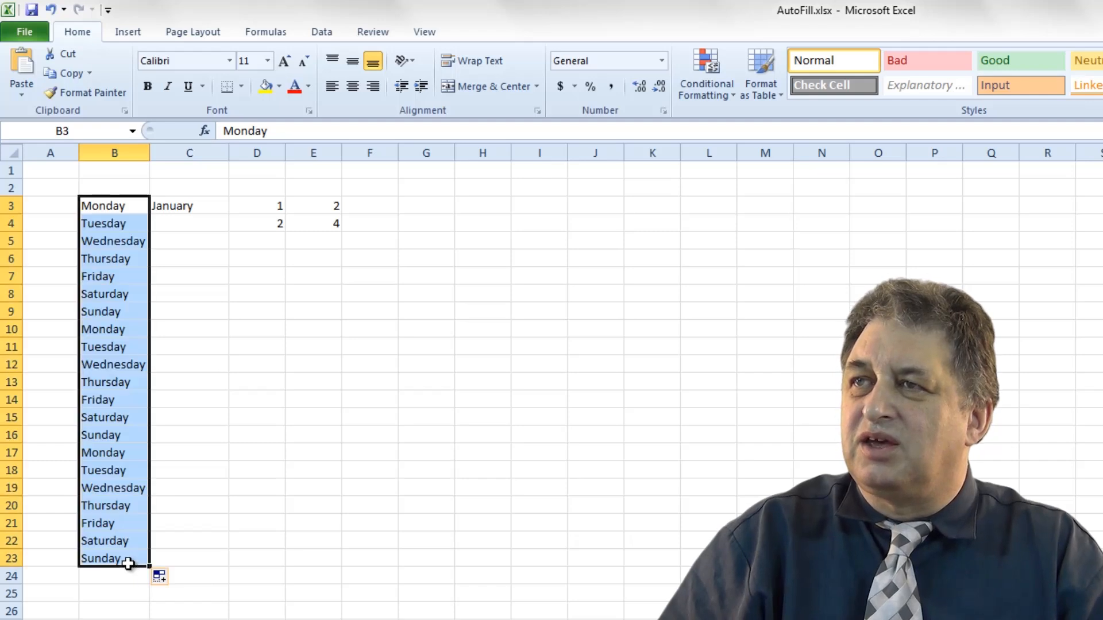
left_click(196, 524)
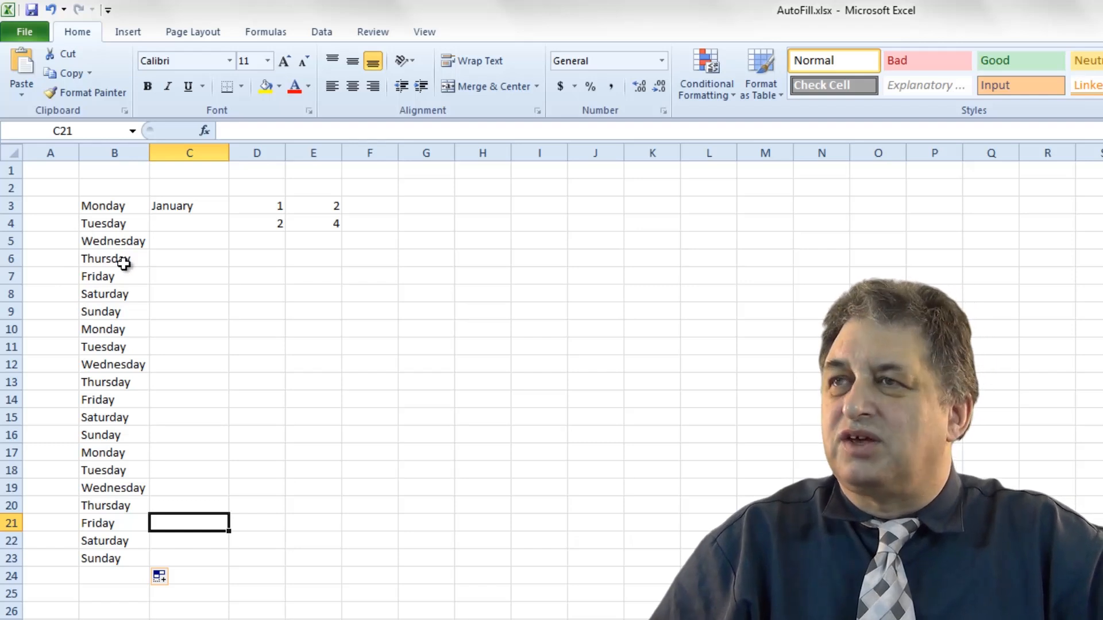
Undo the weekday fill.
left_click(52, 12)
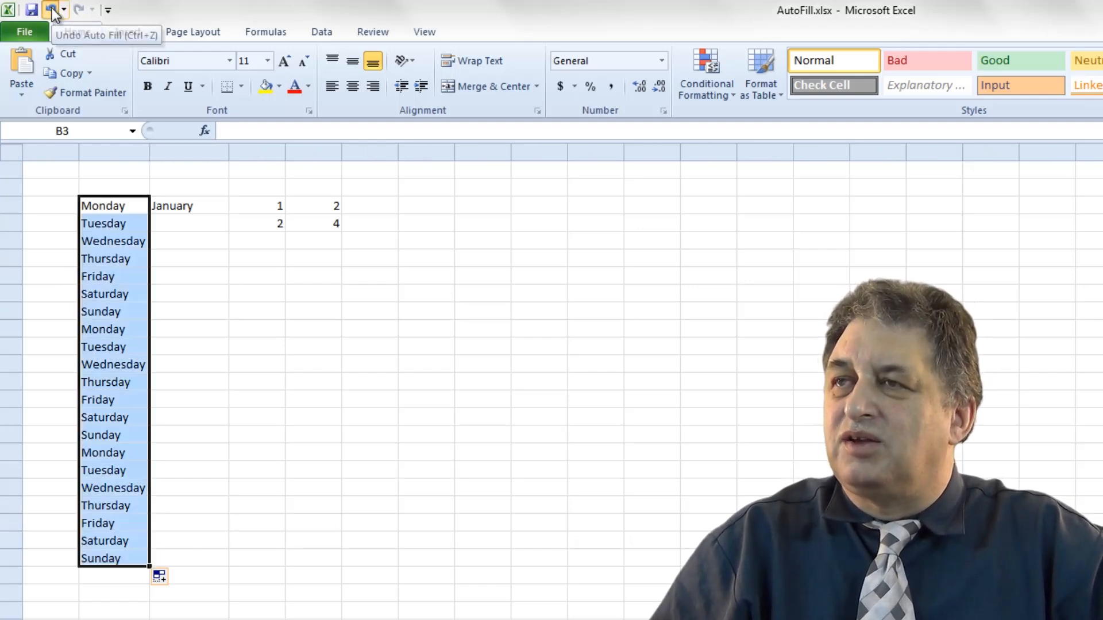
left_click(52, 12)
left_click(253, 381)
Autofill Monday in B3 down to B9 to list the days through Sunday.
left_click(89, 208)
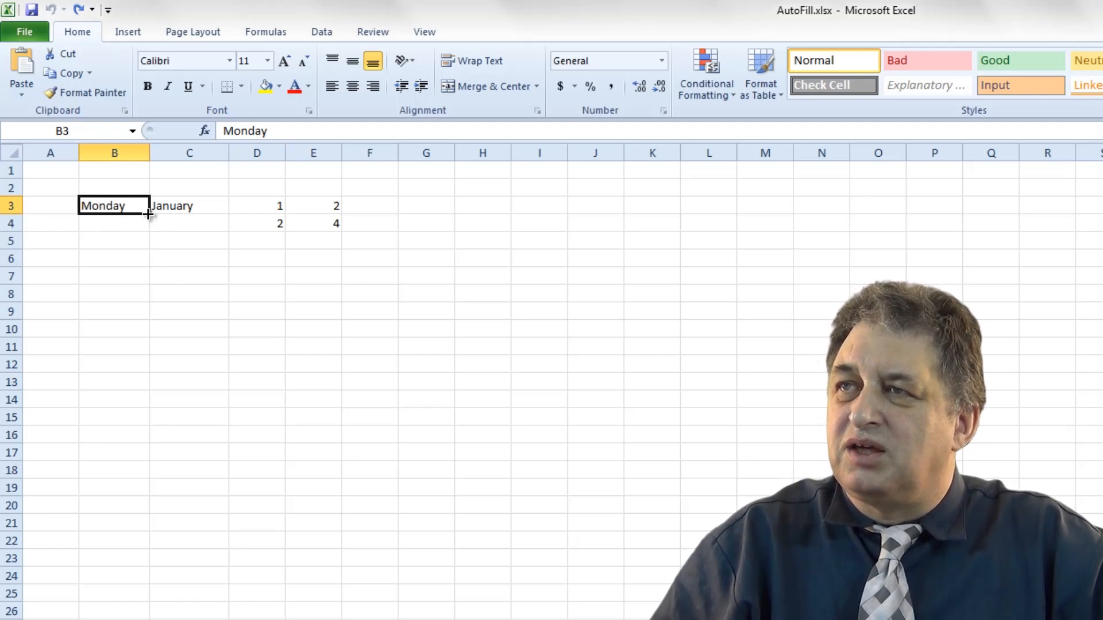
left_click_drag(149, 219, 128, 328)
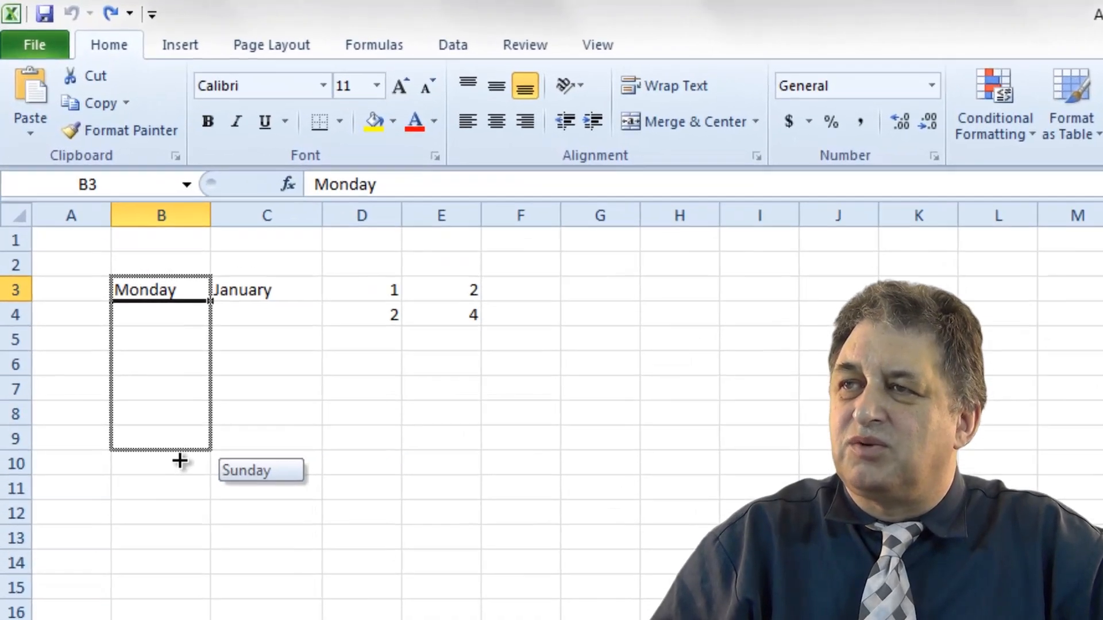
left_click_drag(188, 481, 185, 478)
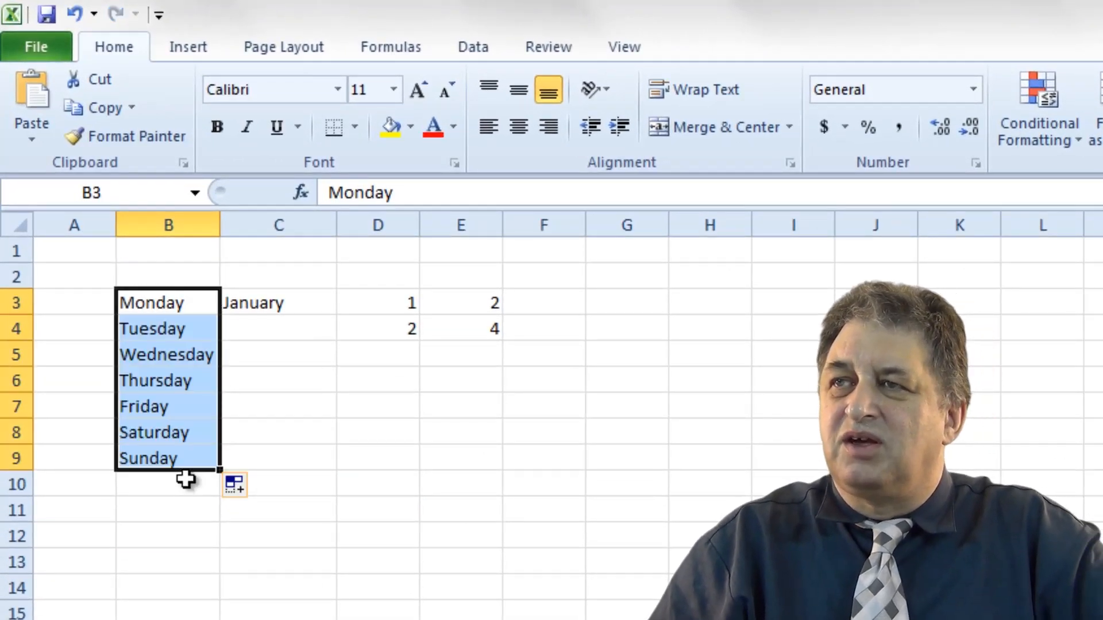
left_click(169, 520)
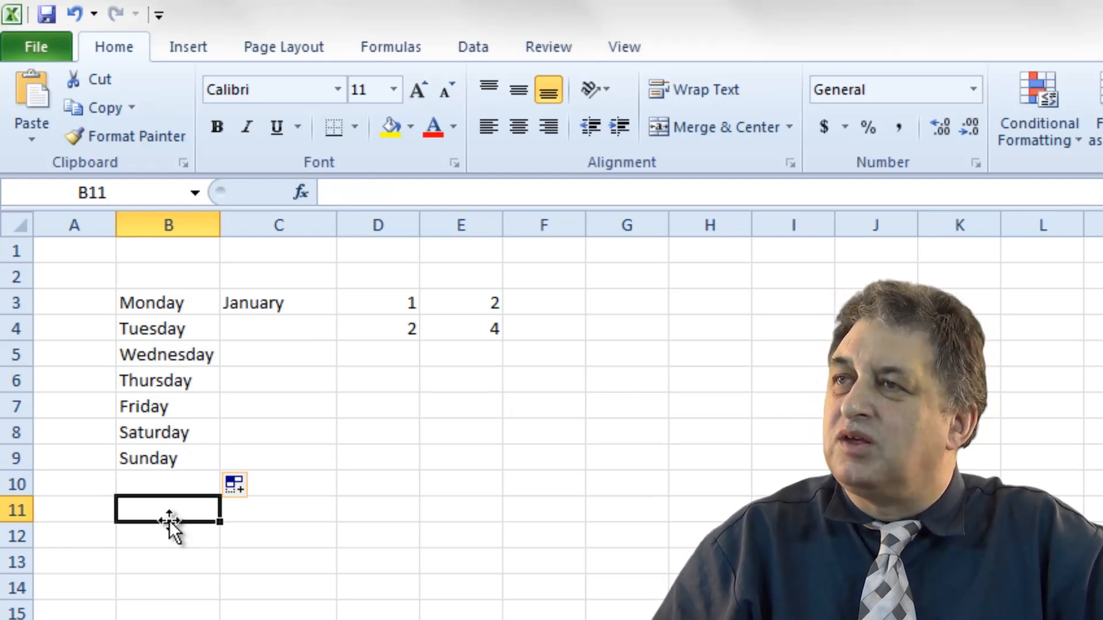
Autofill the month series from January in C3 down to C16.
left_click(259, 303)
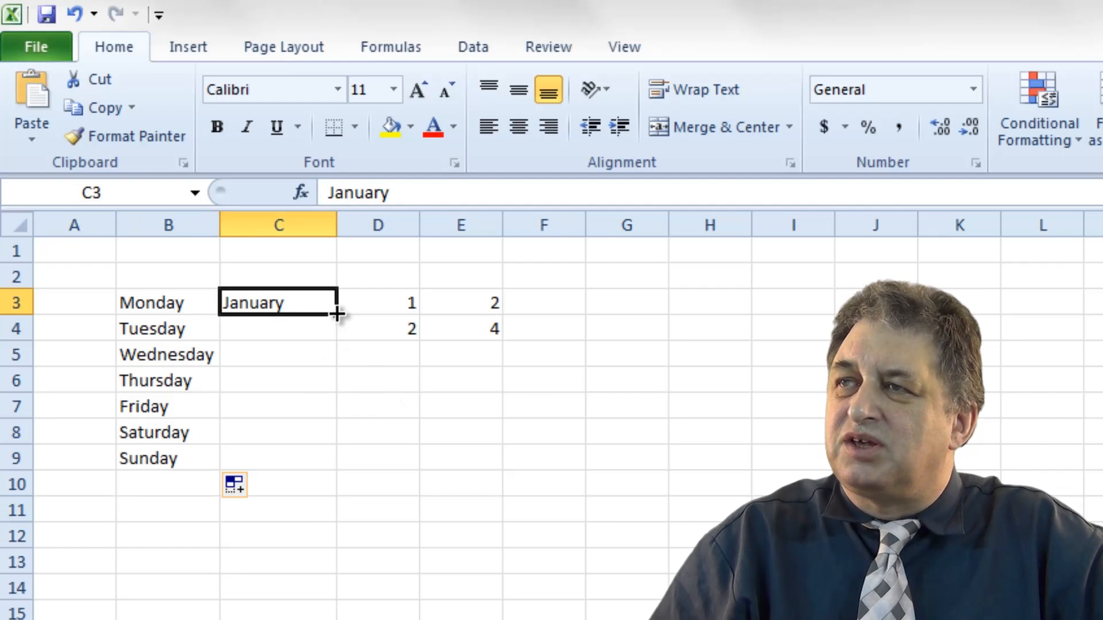
left_click_drag(337, 315, 300, 619)
left_click_drag(233, 489, 233, 493)
left_click(339, 505)
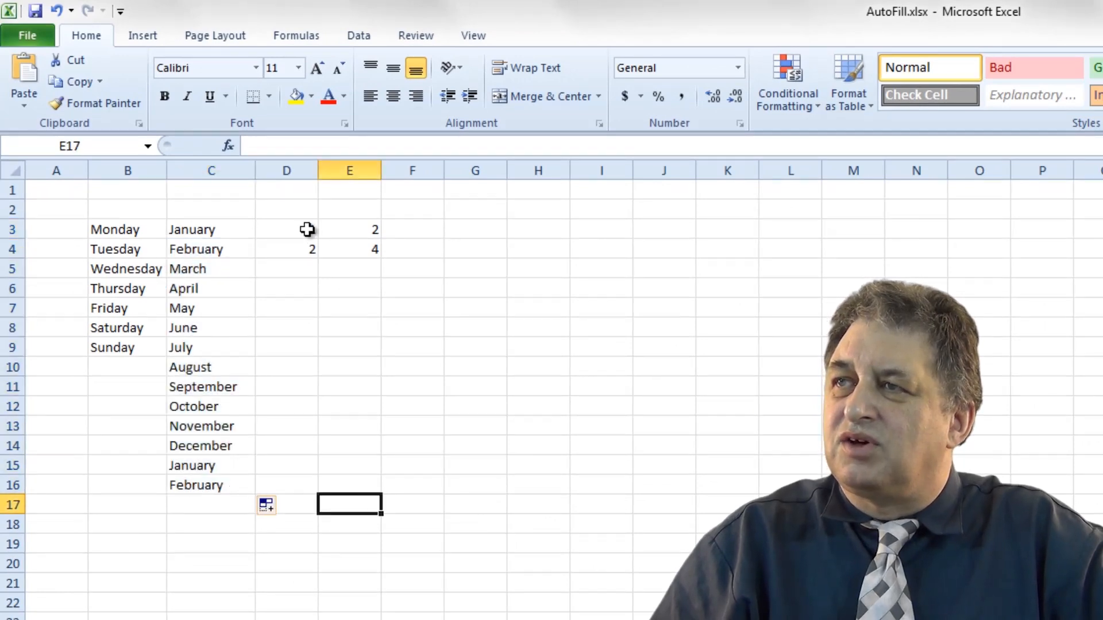
Extend the 1, 2 number series in column D down to D22.
left_click_drag(303, 228, 239, 603)
left_click(424, 611)
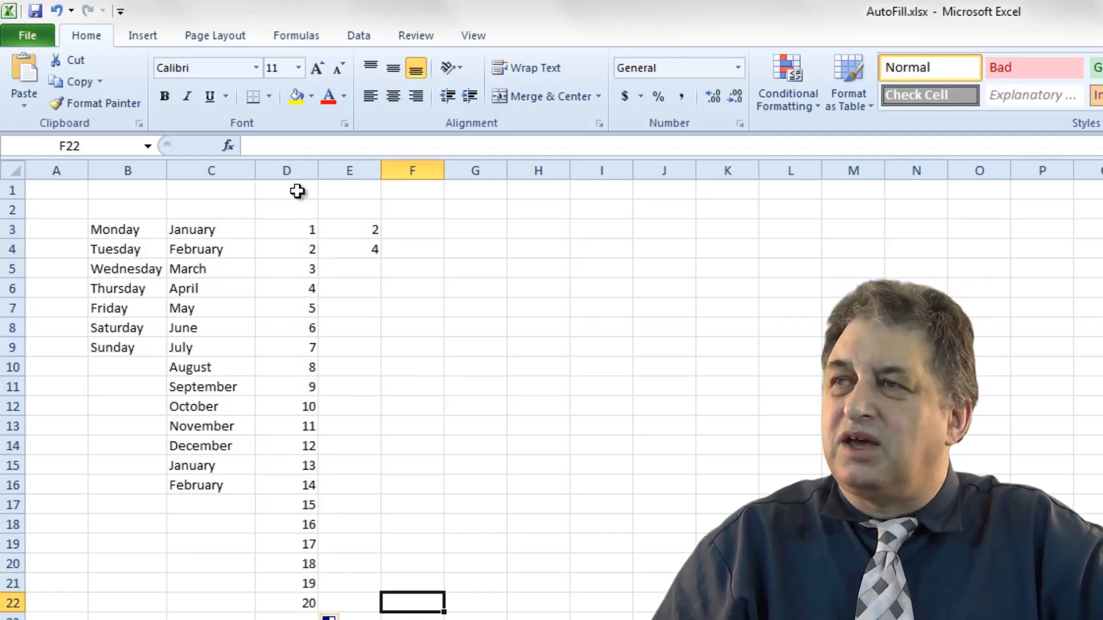
Extend the 2, 4 number series in column E down to E20.
left_click_drag(366, 227, 349, 565)
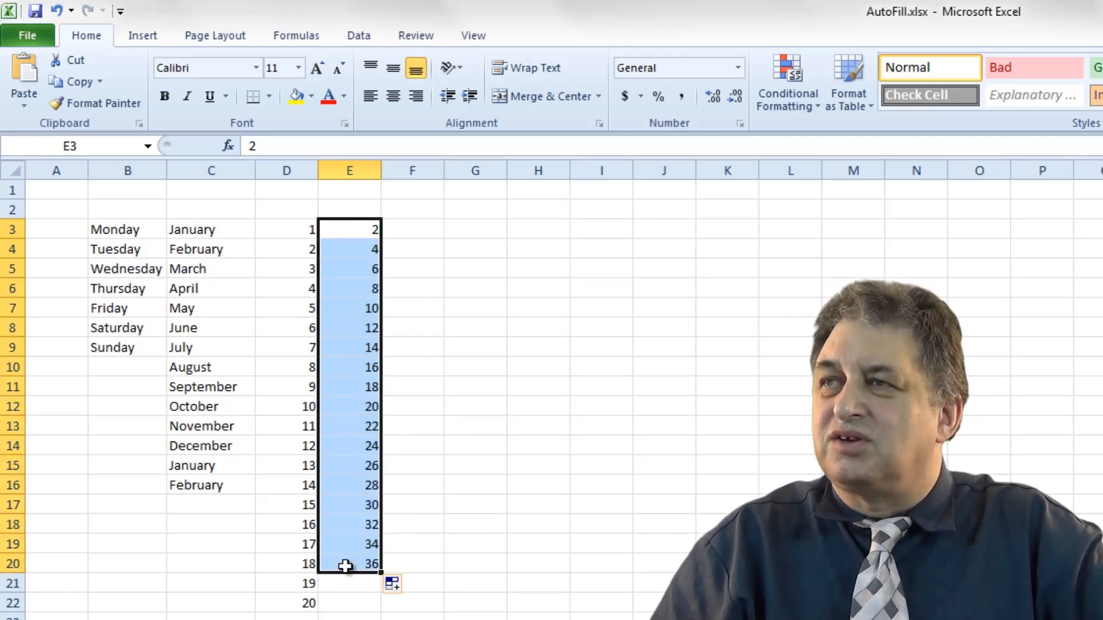
left_click(421, 230)
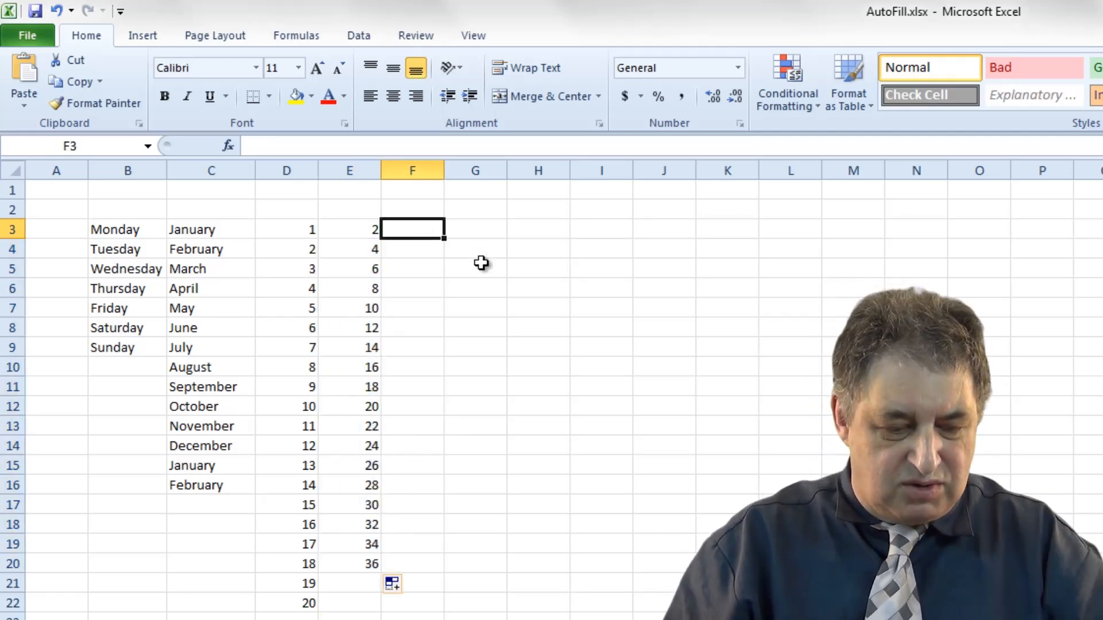
Enter 3 and 6 in F3 and F4 and extend that series down column F.
type("3")
key("Return")
type("6")
key("Return")
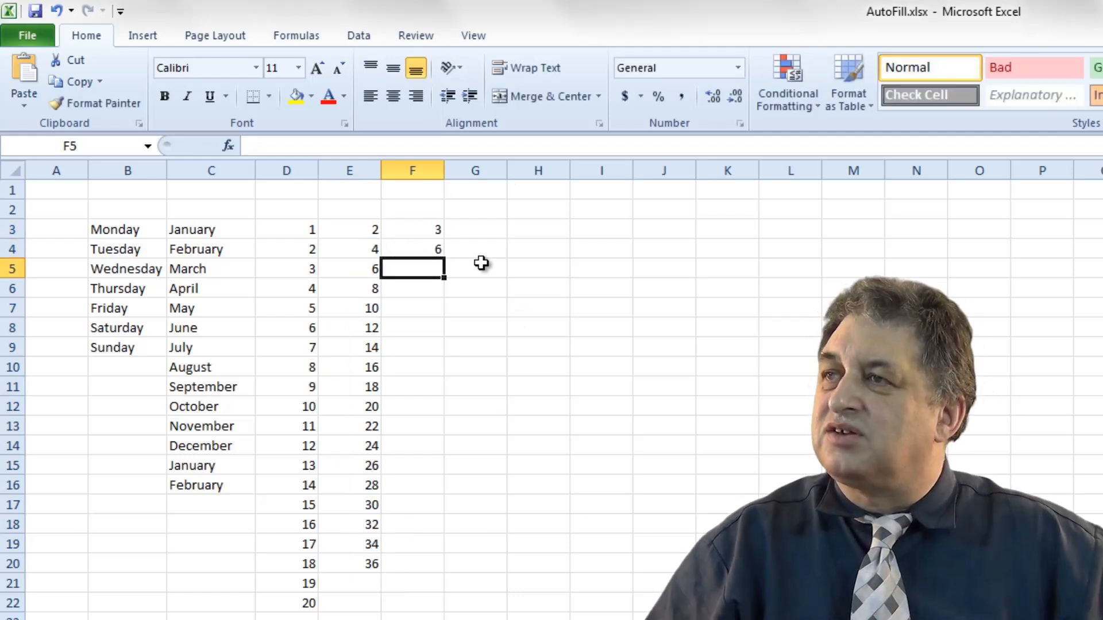
left_click_drag(433, 227, 425, 572)
left_click(448, 612)
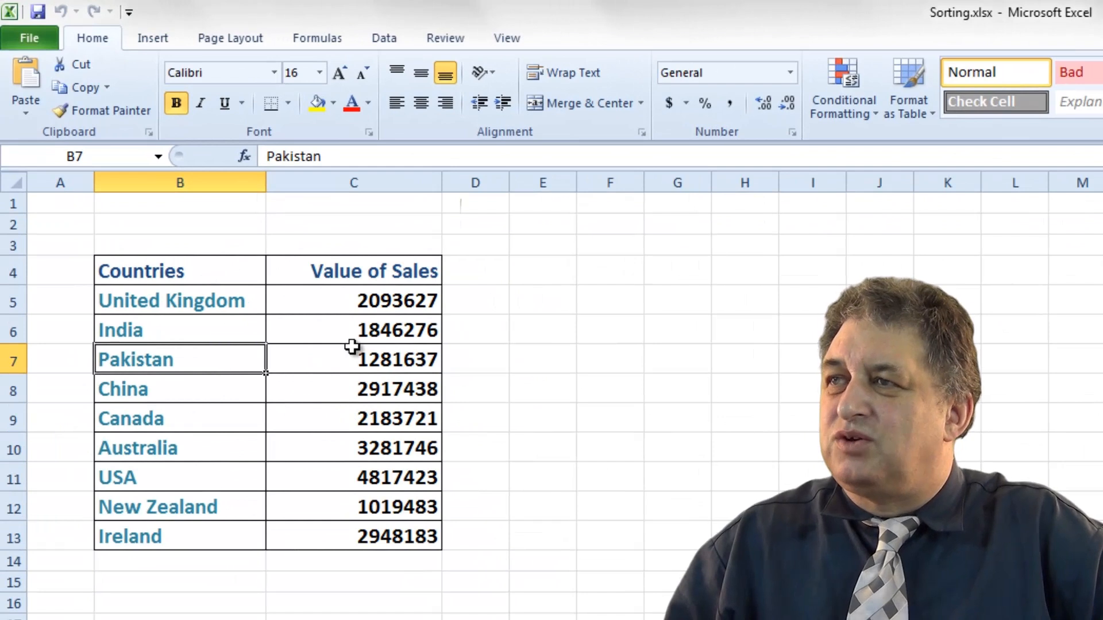
Sort the sales table alphabetically A to Z by country.
left_click(159, 303)
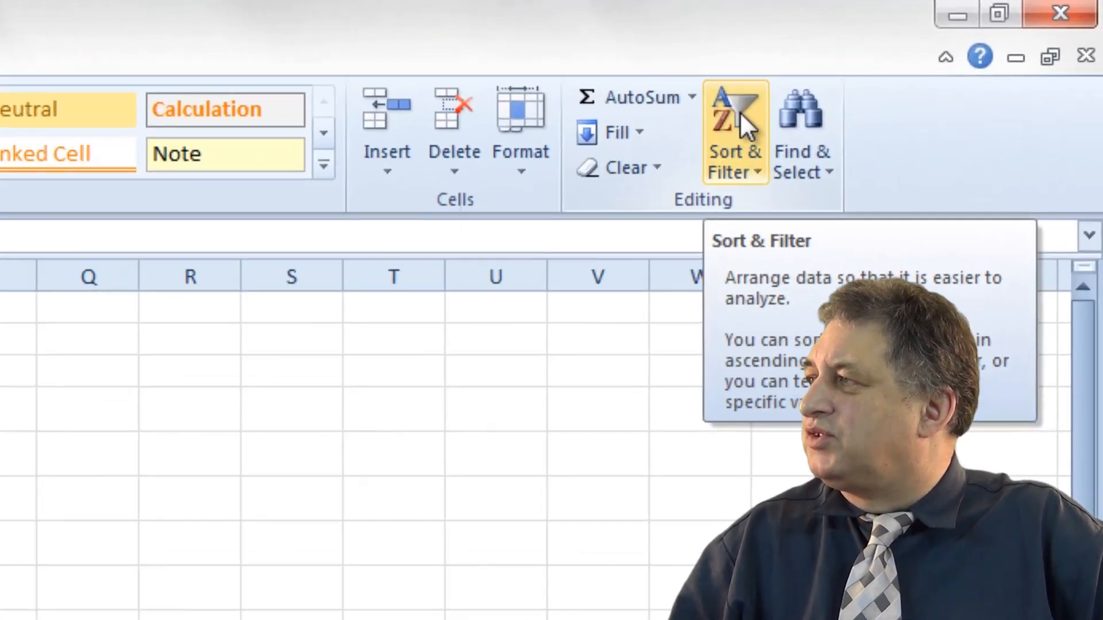
left_click(894, 64)
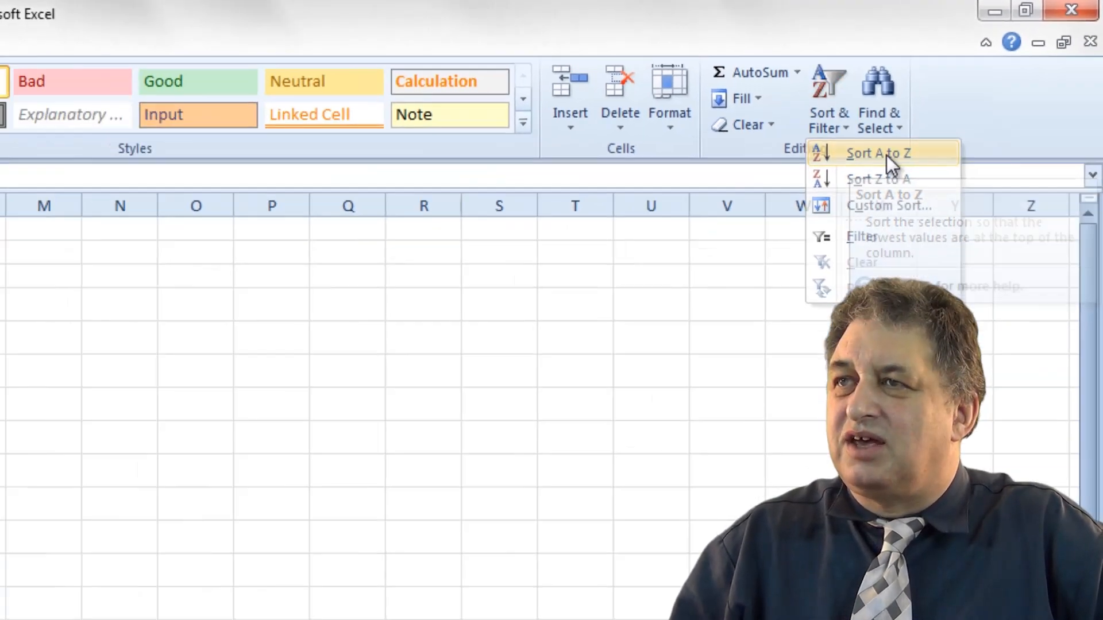
left_click(812, 208)
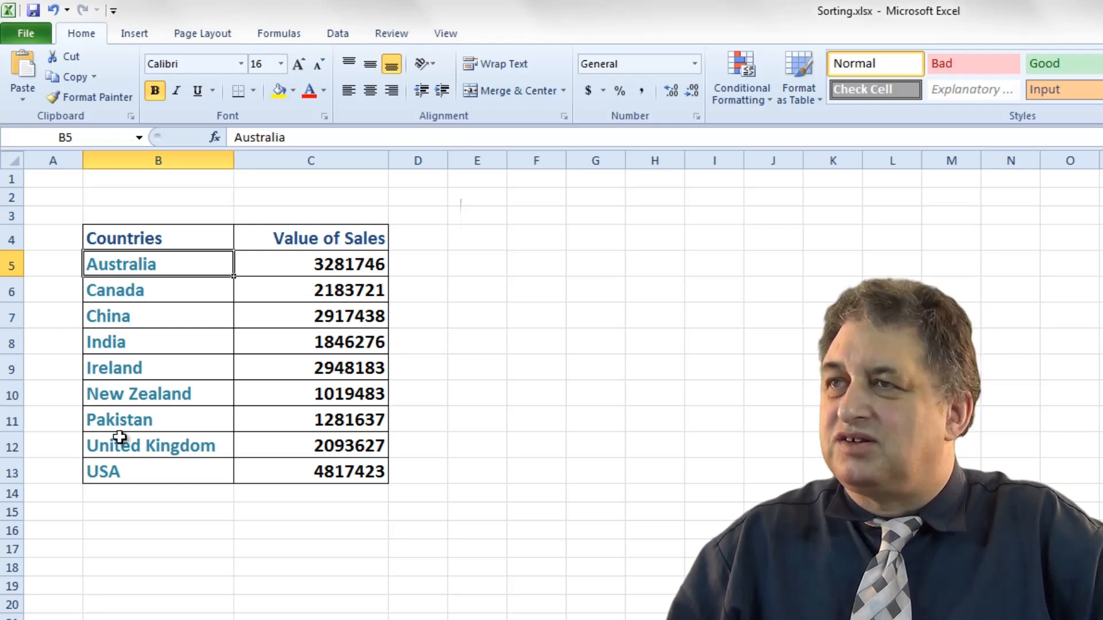
Sort the sales table by country in reverse order, Z to A.
left_click(143, 421)
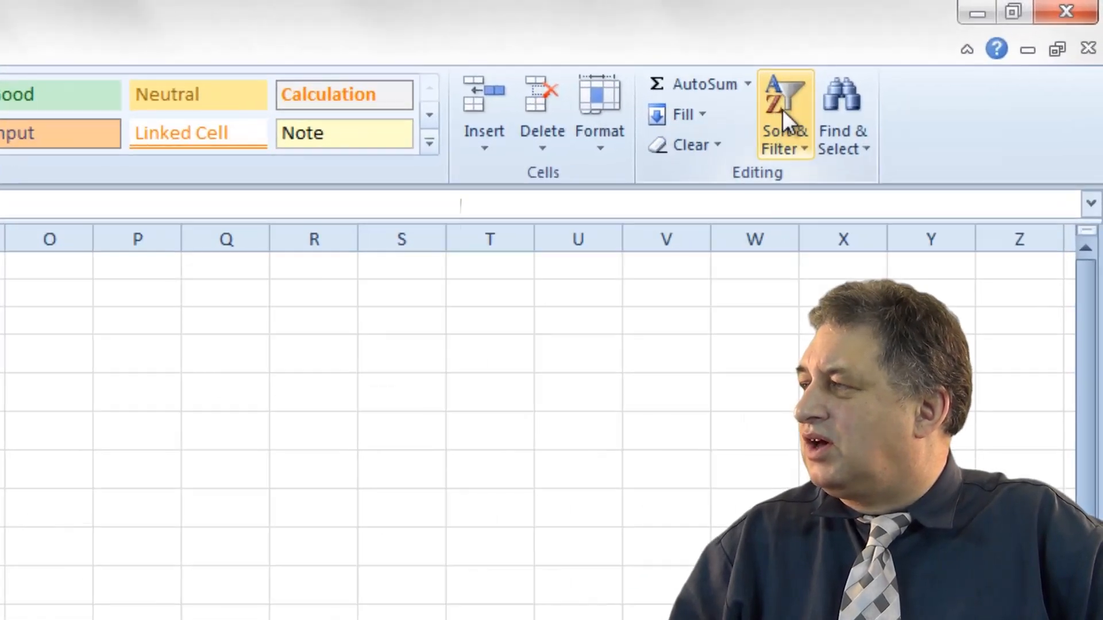
left_click(783, 109)
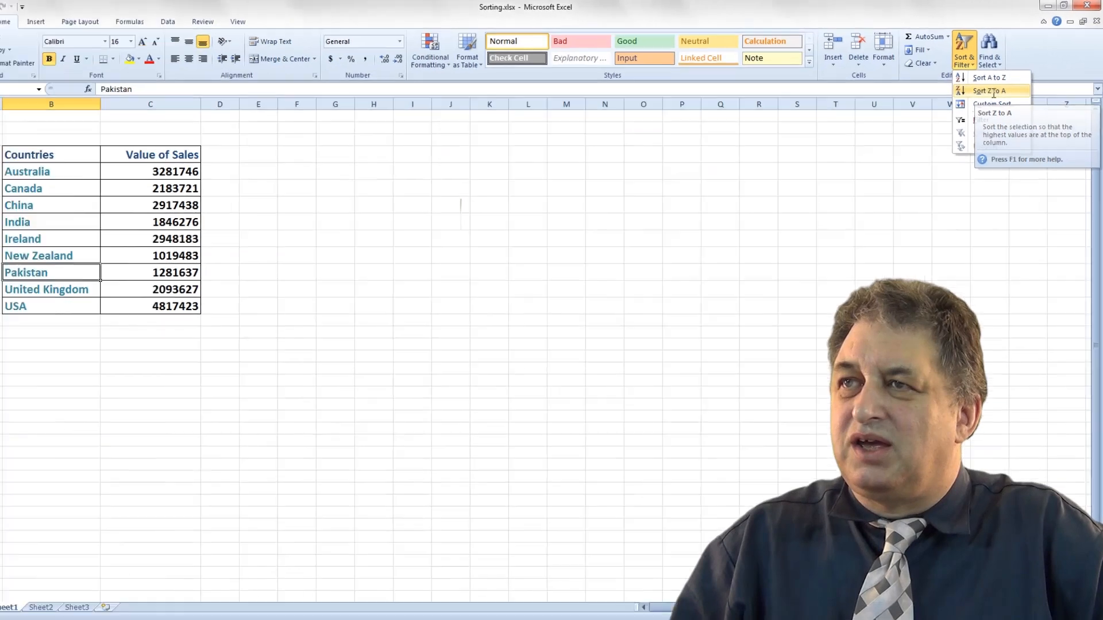
left_click(850, 213)
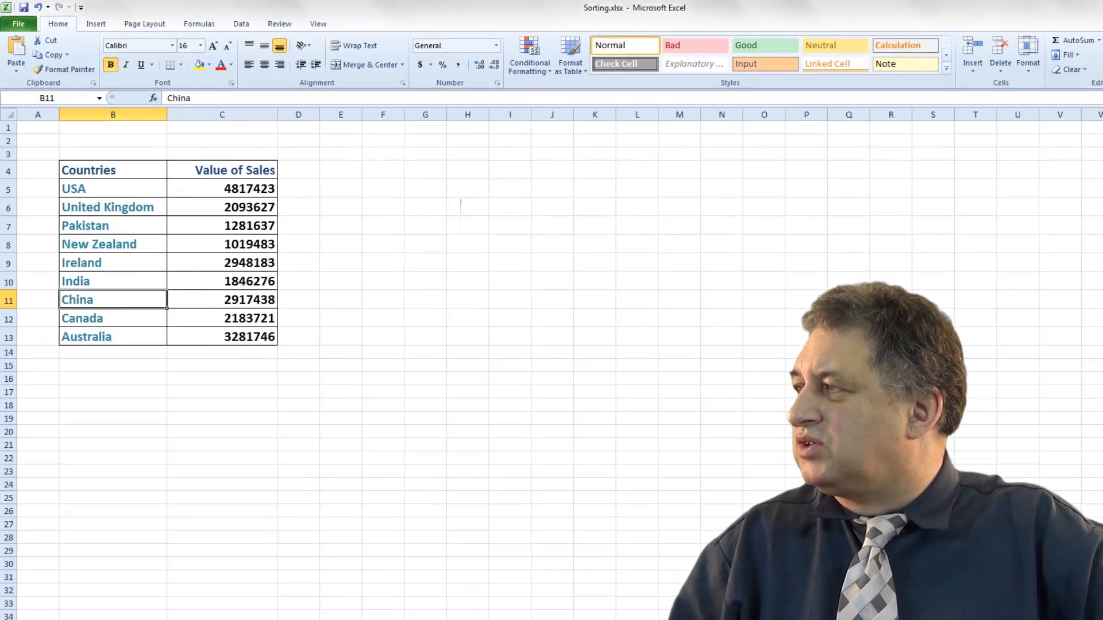
Sort the countries back into A to Z order.
left_click(970, 51)
left_click(989, 75)
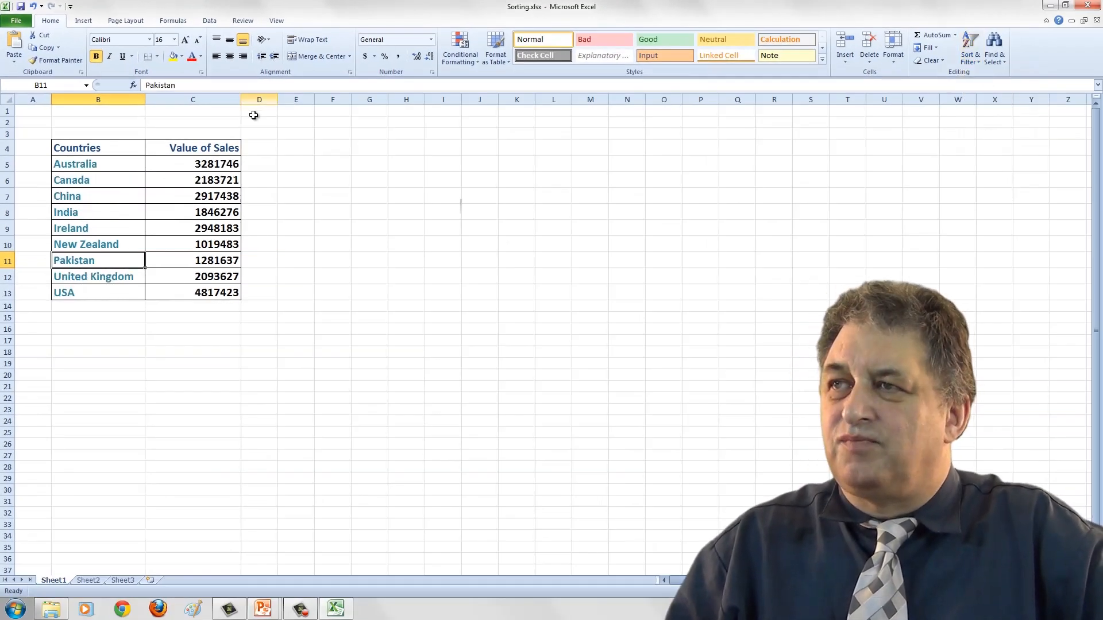
Sort the table by Value of Sales from smallest to largest.
left_click(200, 181)
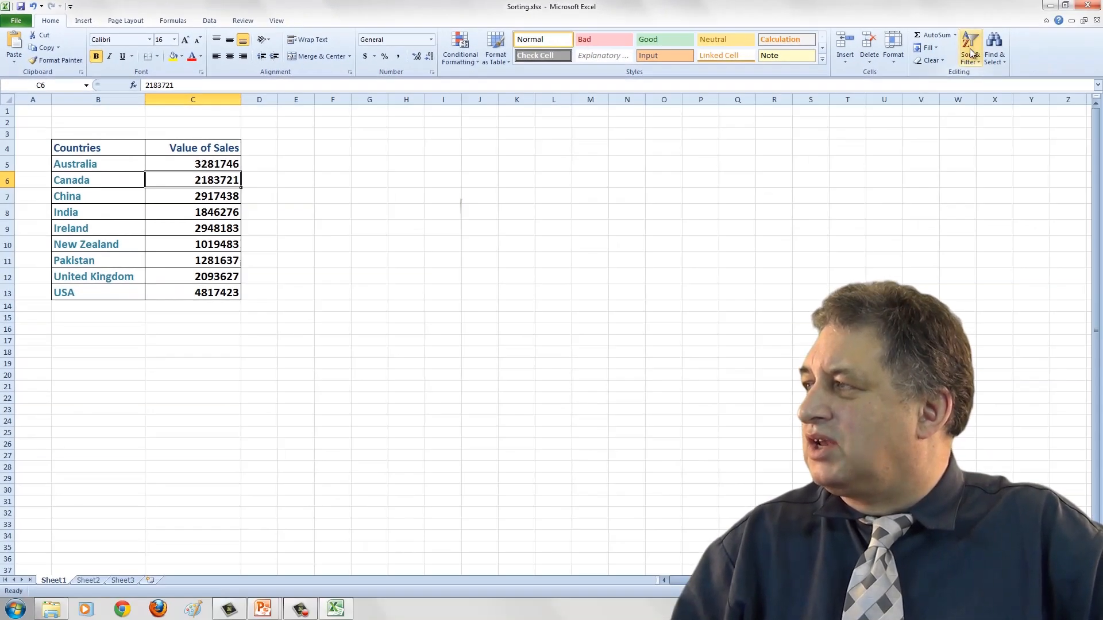
left_click(971, 53)
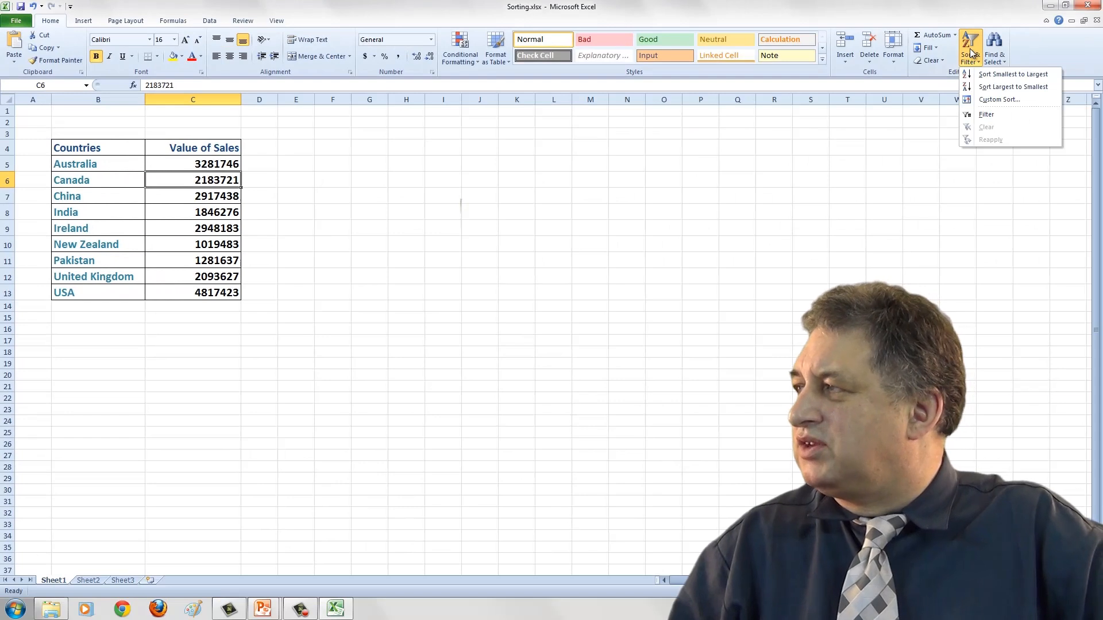
left_click(990, 76)
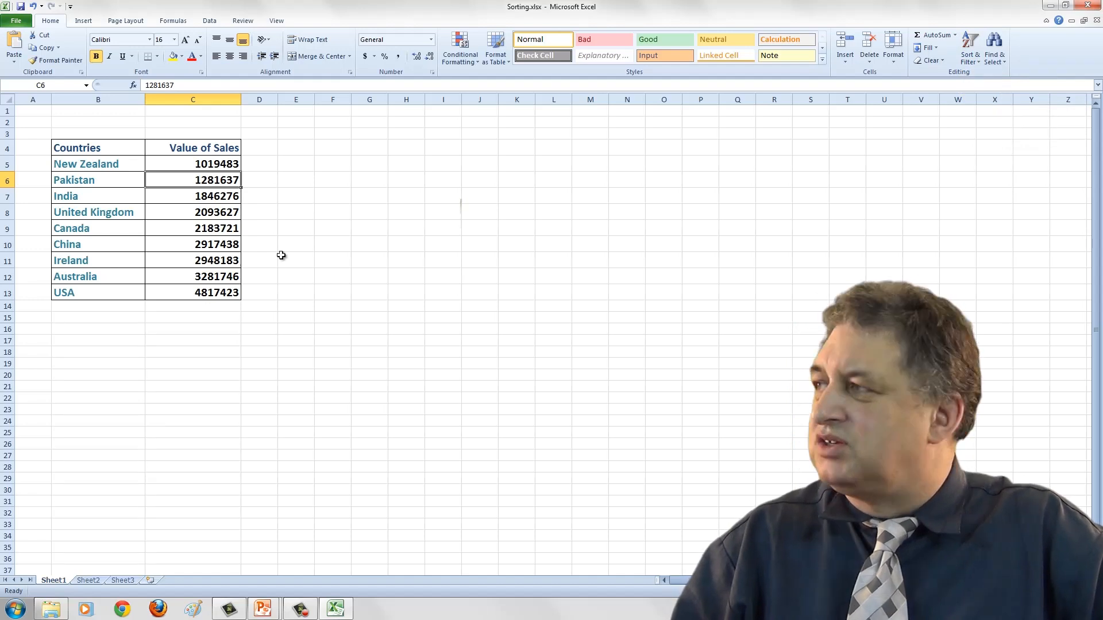
Sort the table by Value of Sales from largest to smallest.
left_click(973, 50)
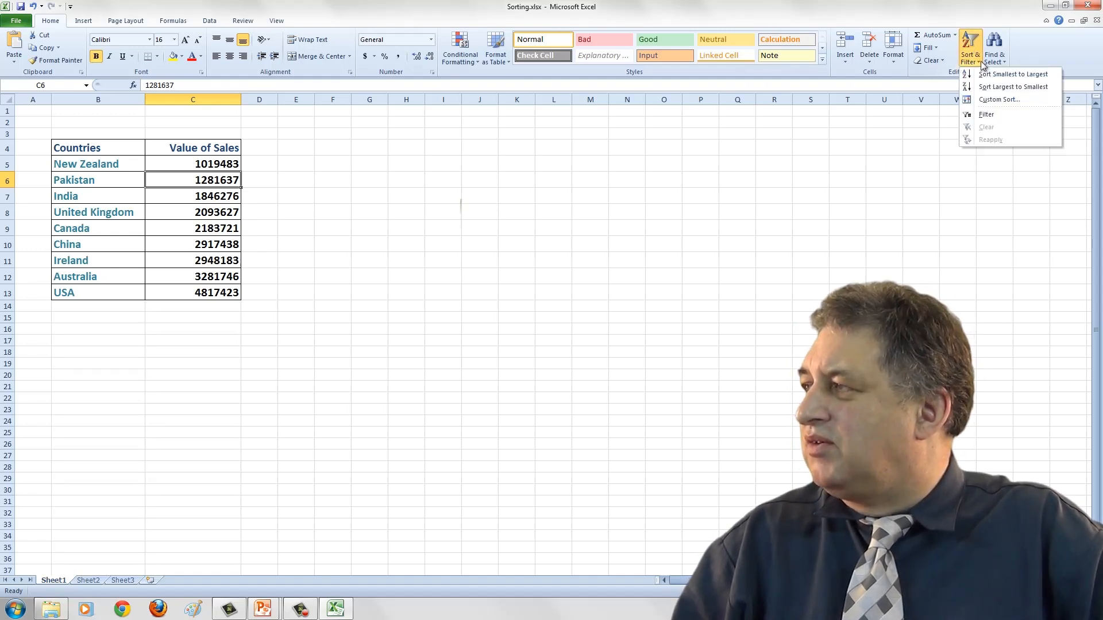
left_click(992, 87)
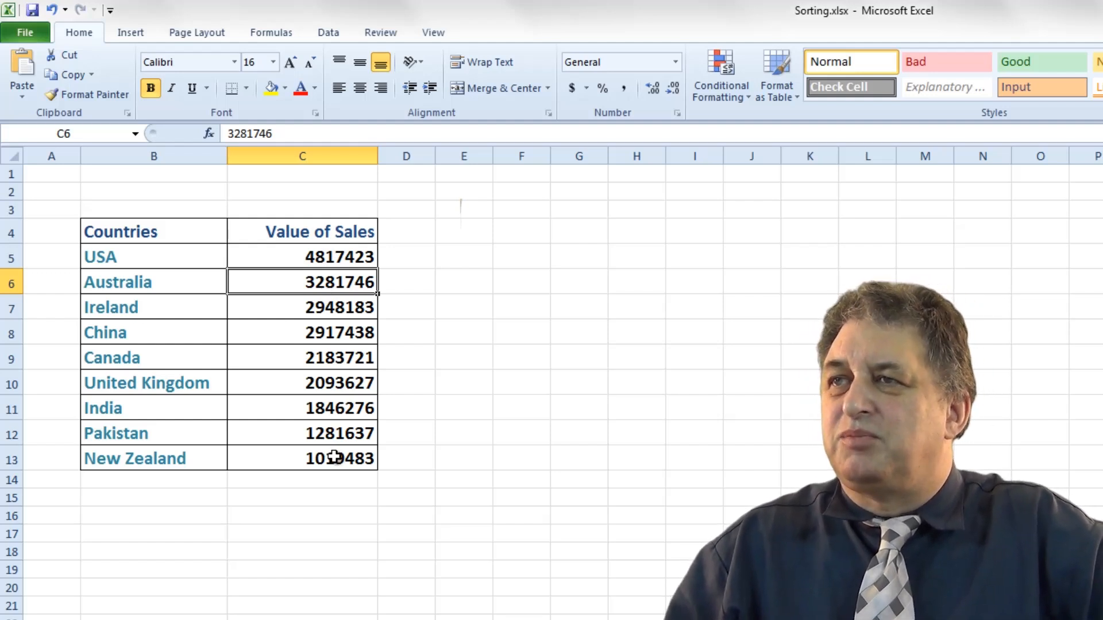
Re-sort the table alphabetically A to Z by country.
left_click(123, 259)
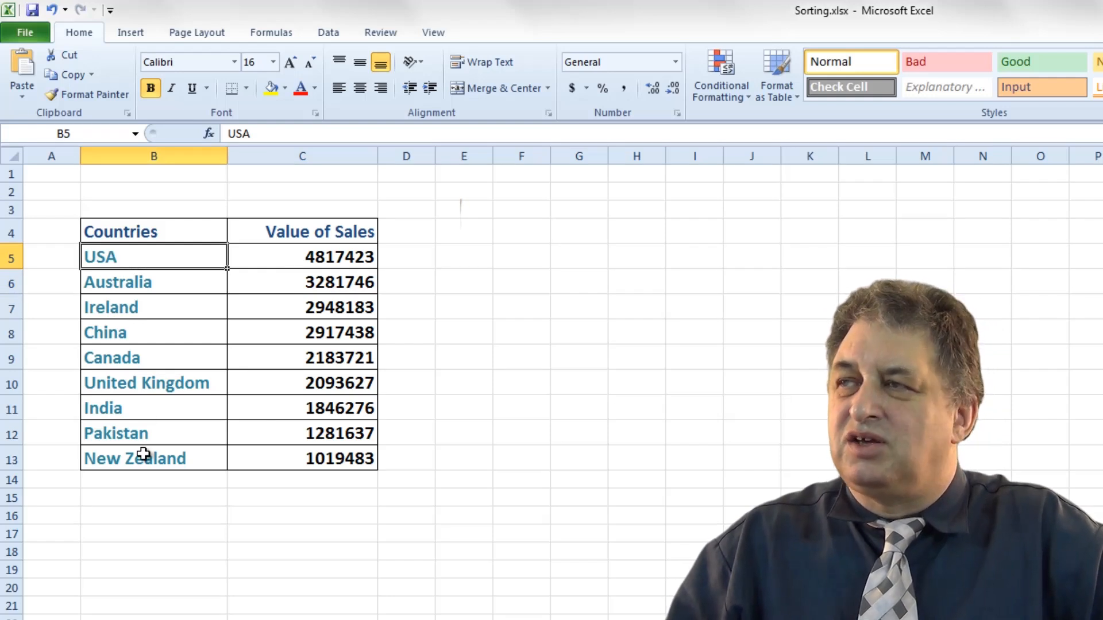
left_click(135, 325)
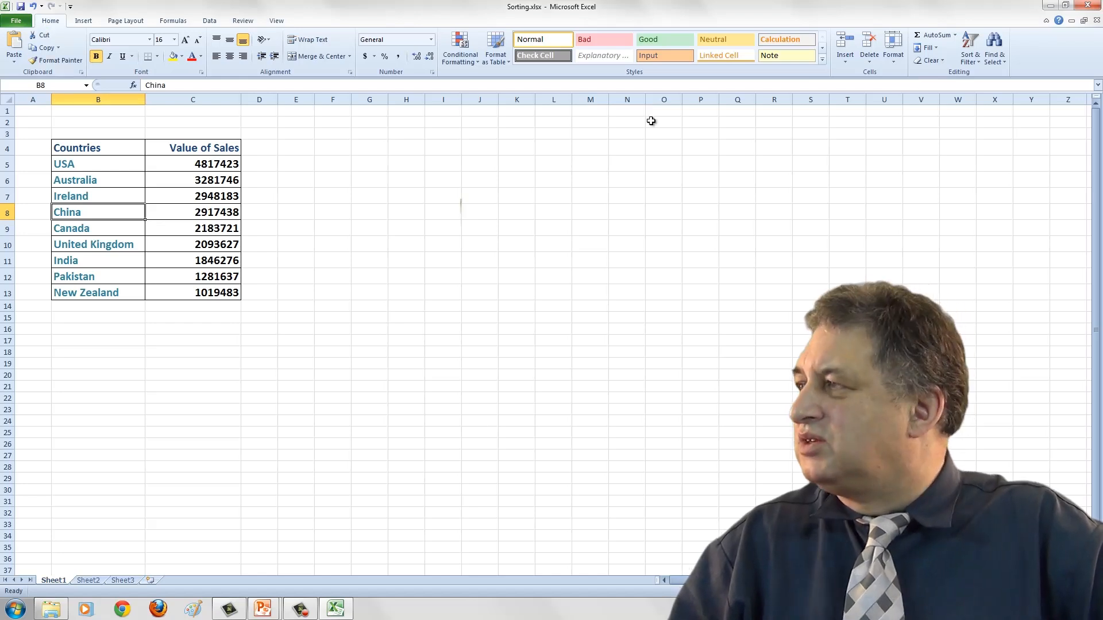
left_click(971, 45)
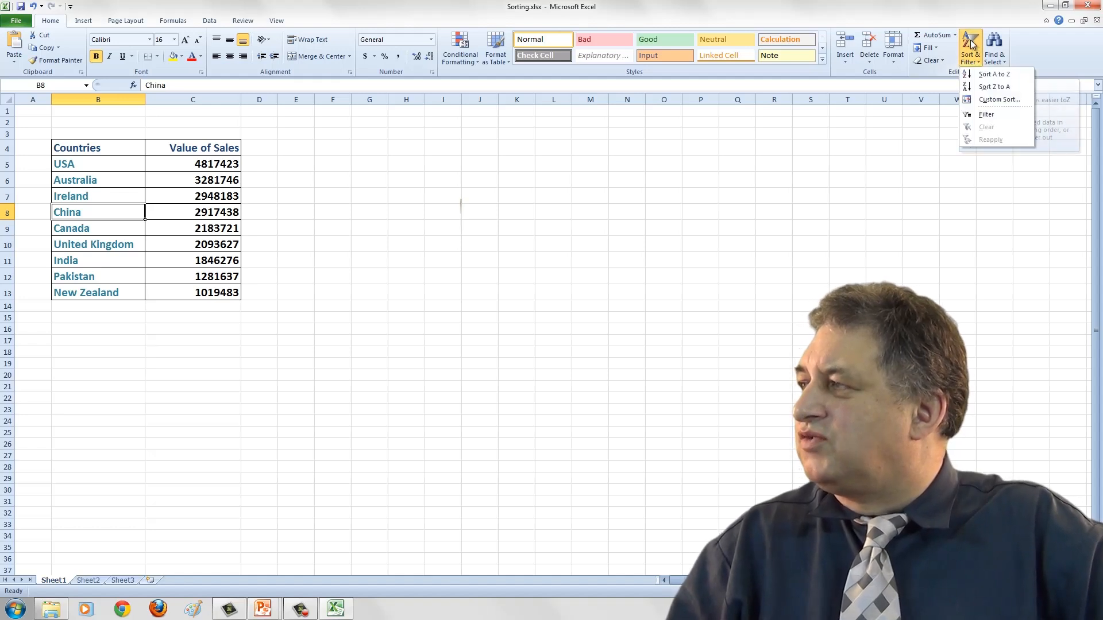
left_click(1000, 78)
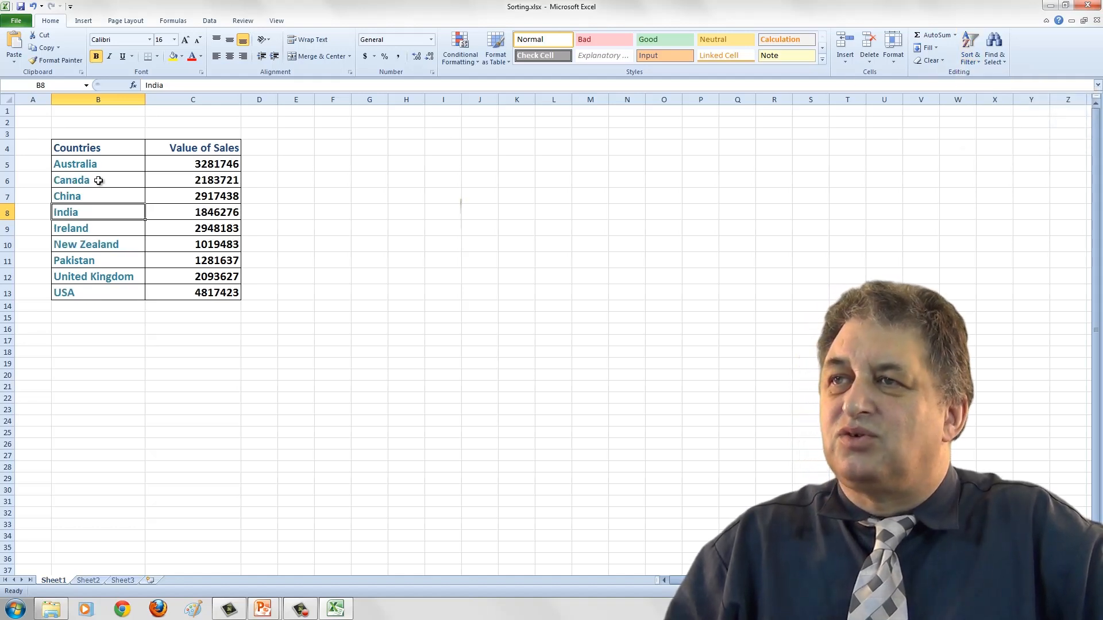
left_click(94, 164)
left_click(100, 293)
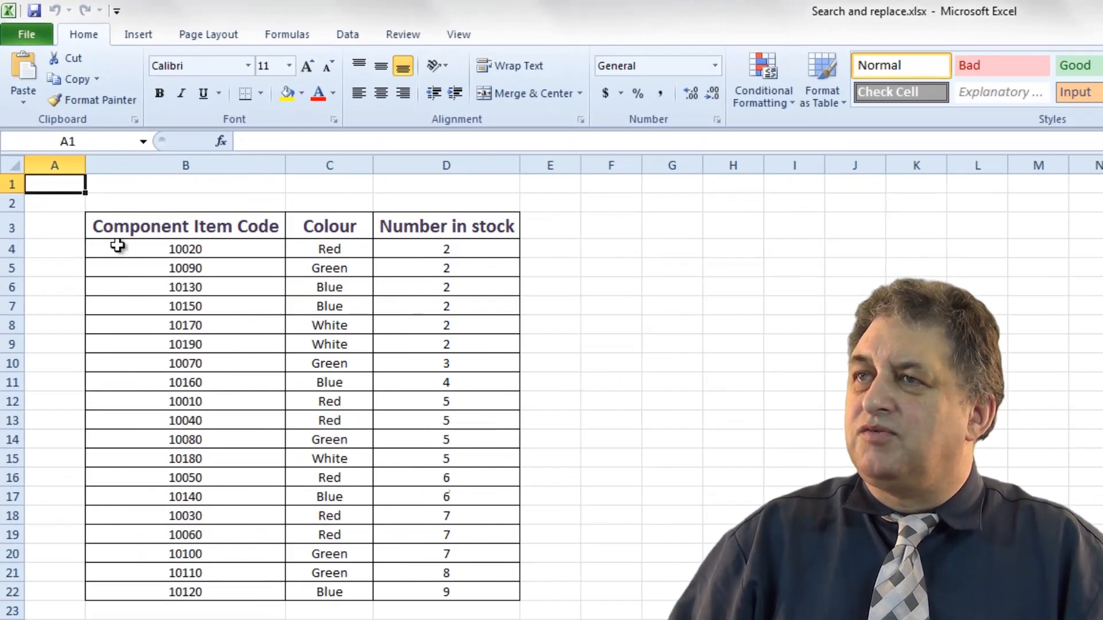
In the stock sheet, search for red and step through each matching cell with Find Next.
left_click(101, 217)
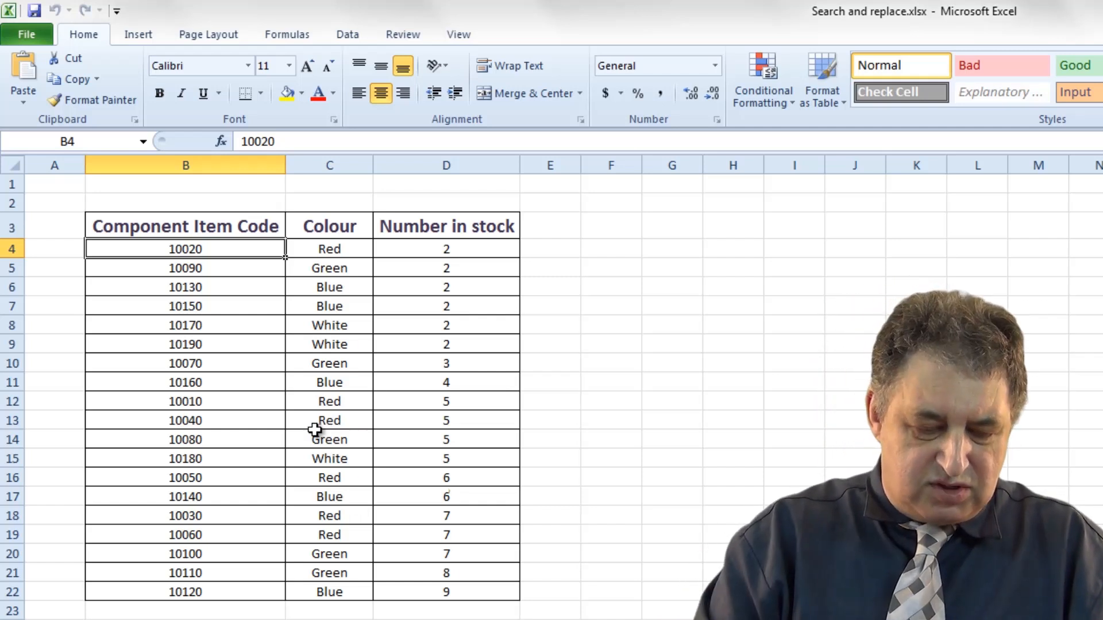
key("ctrl+f")
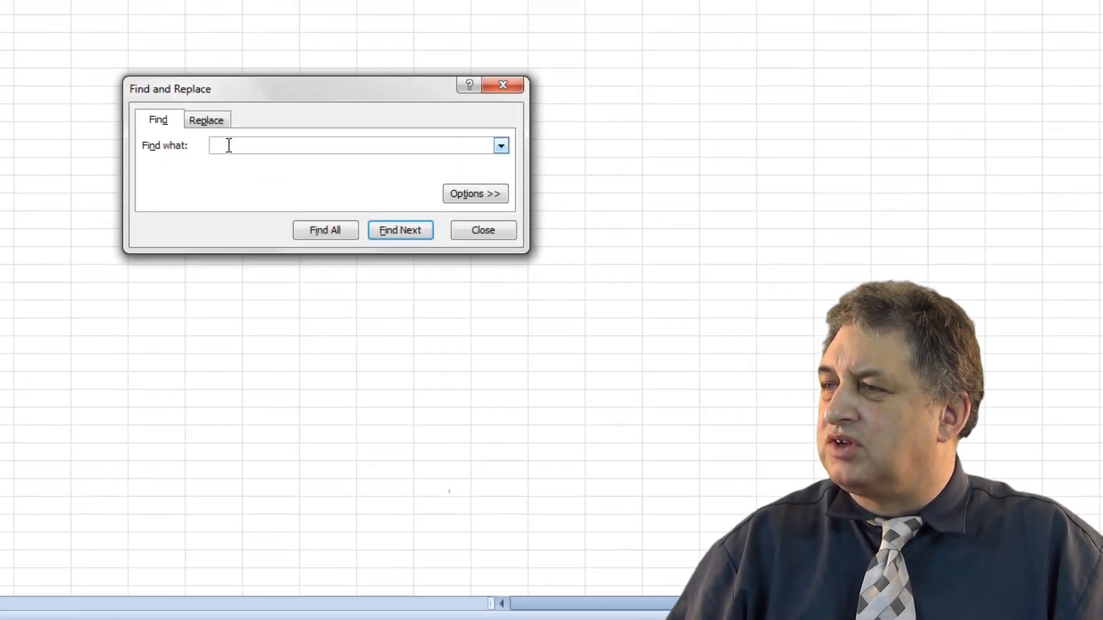
type("red")
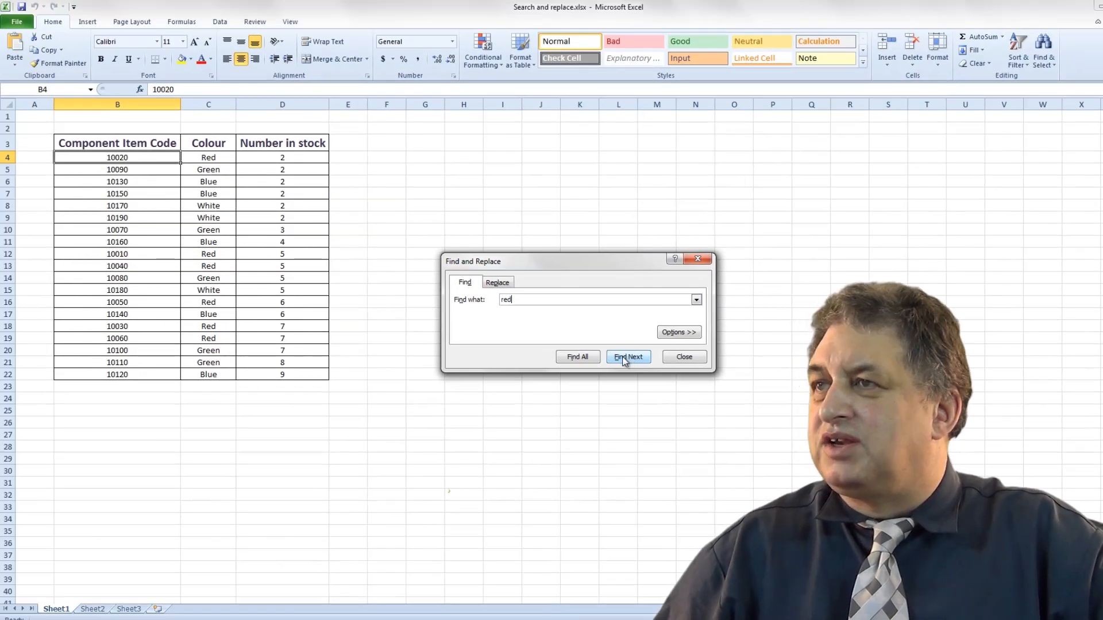
left_click(625, 359)
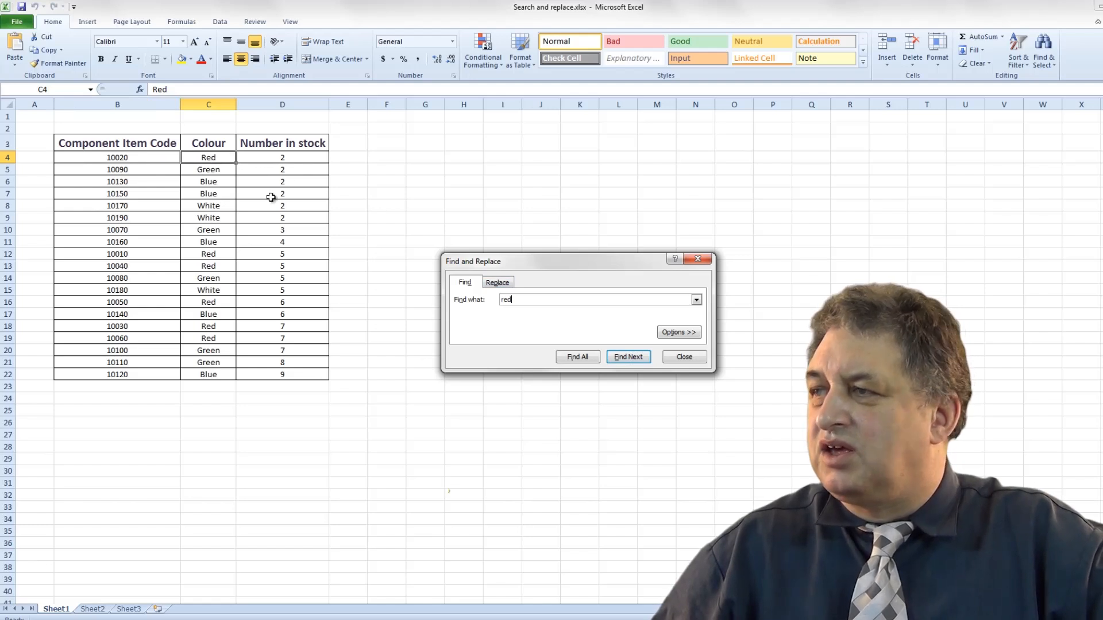
left_click(629, 358)
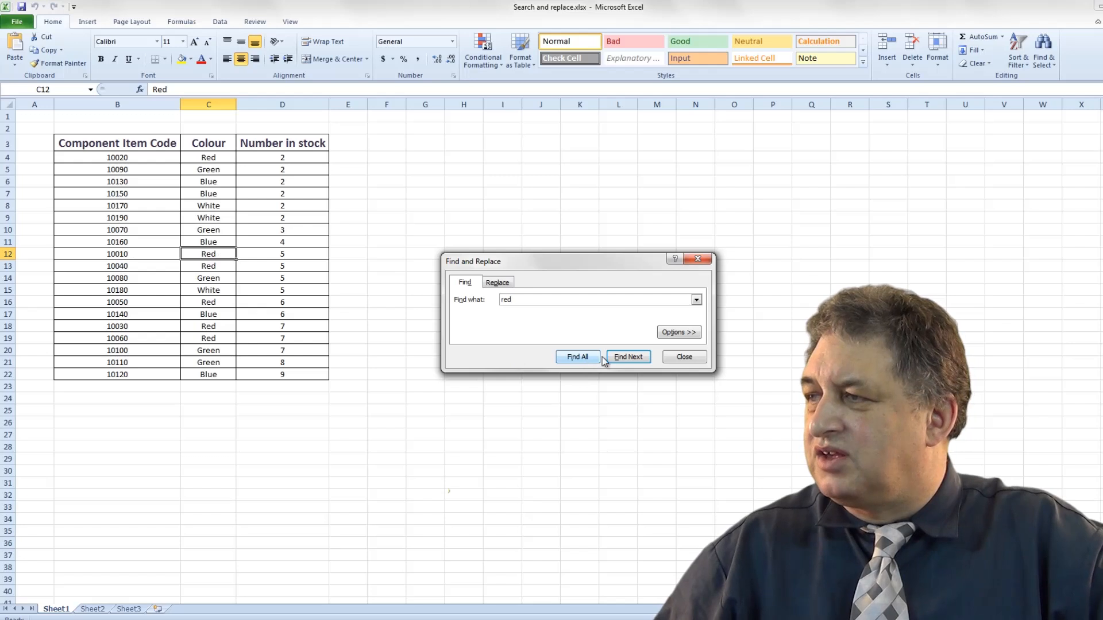
left_click(619, 362)
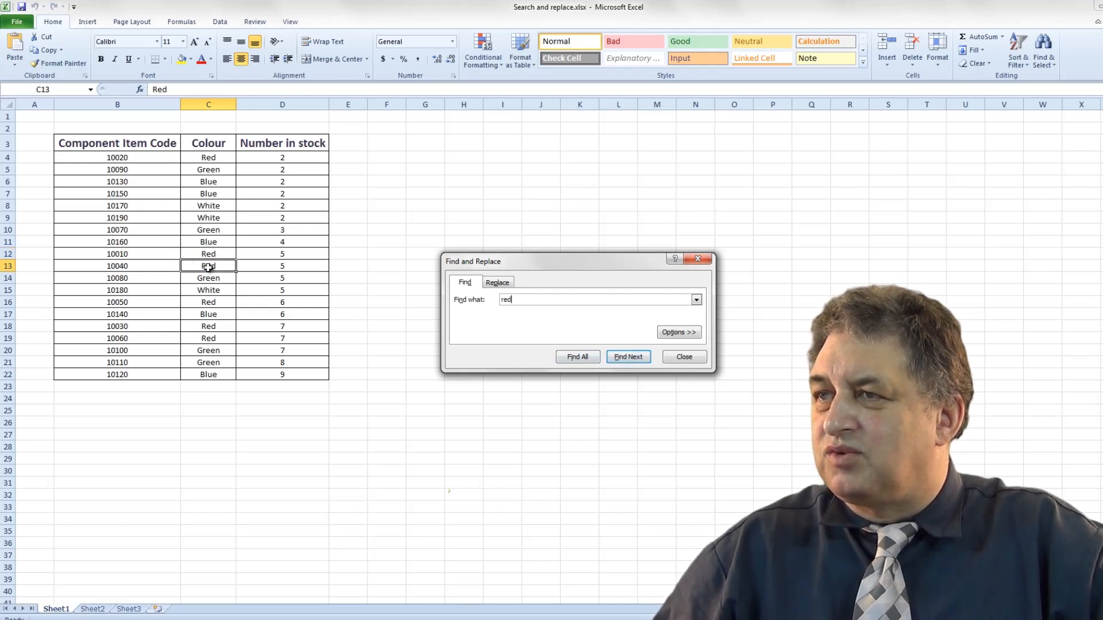
left_click(633, 359)
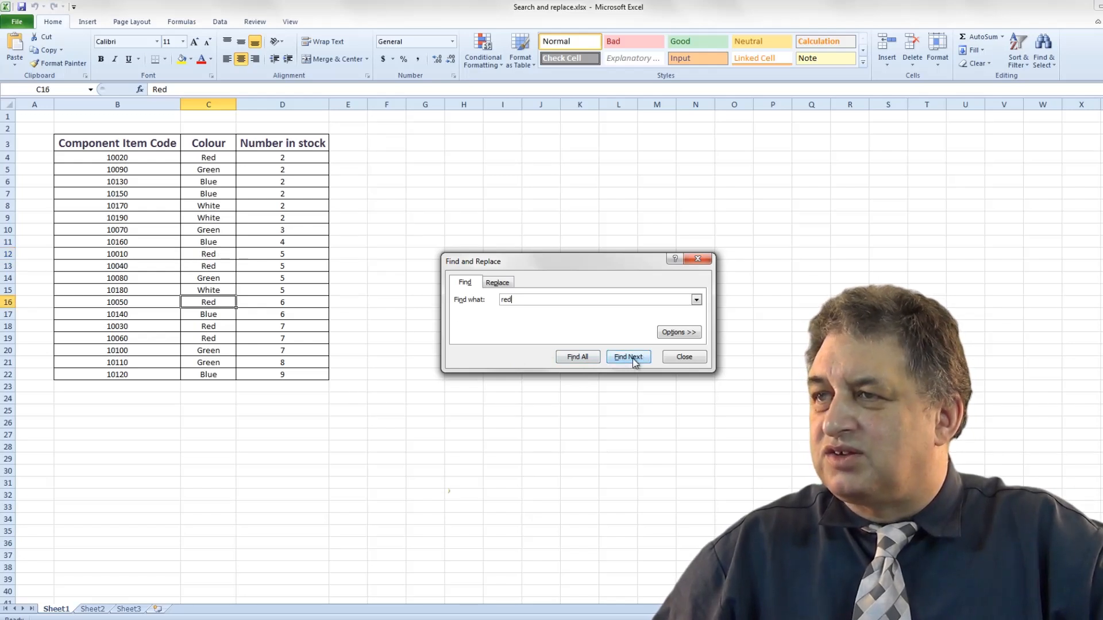
left_click(632, 359)
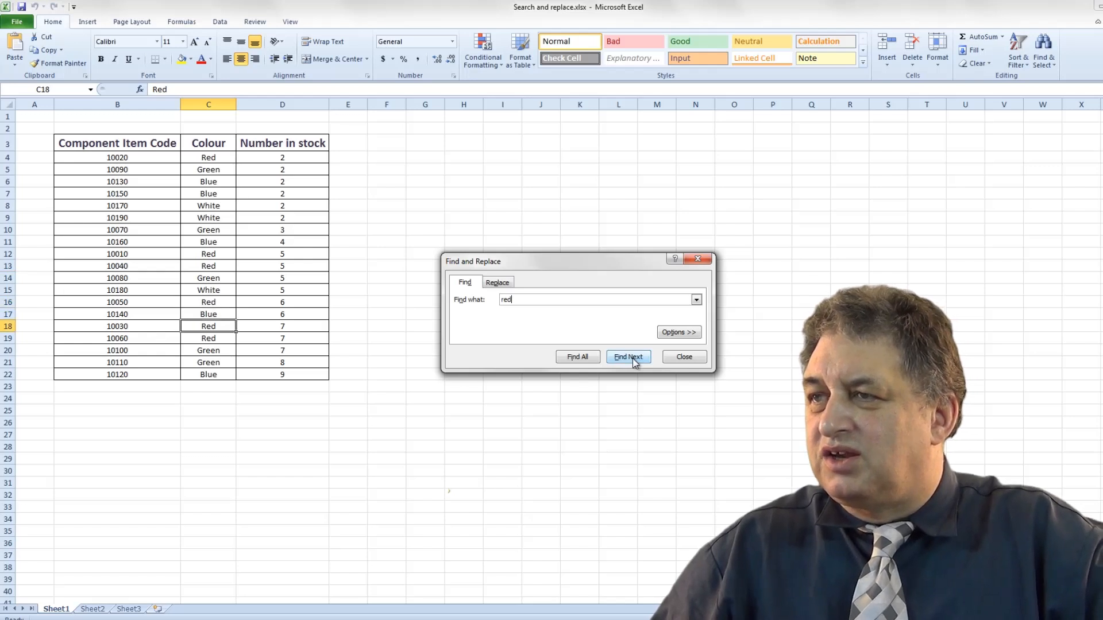
left_click(633, 359)
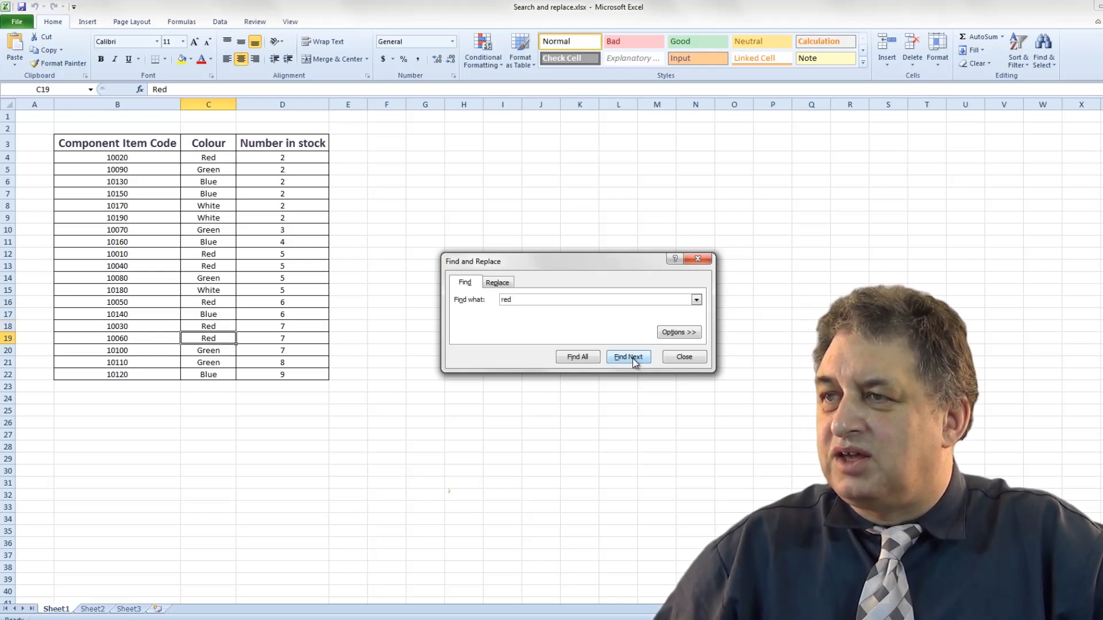
left_click(632, 358)
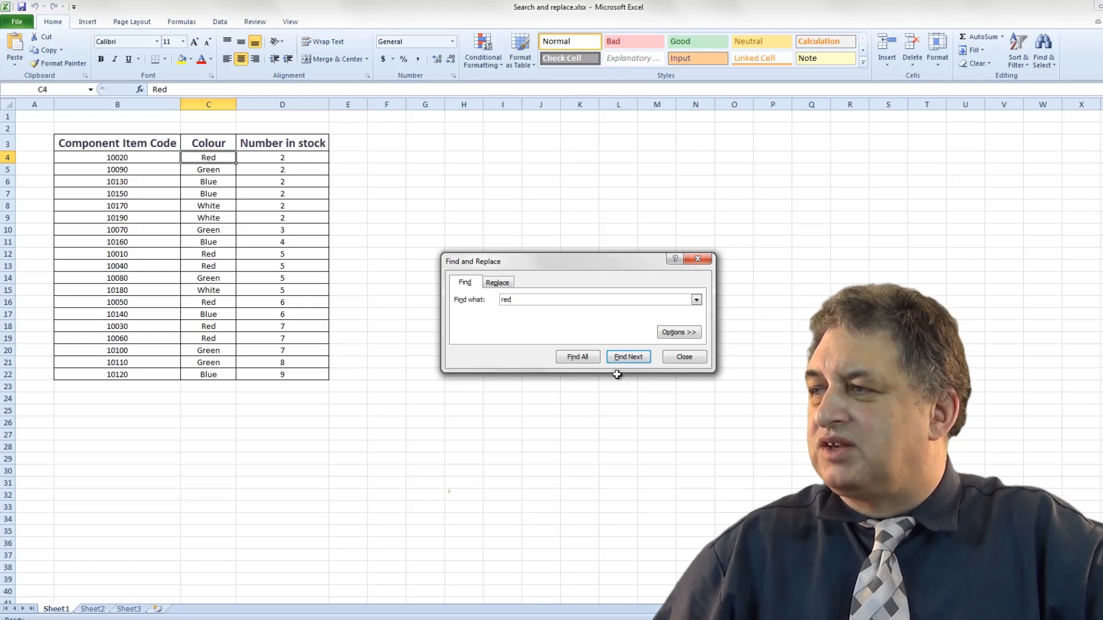
left_click(633, 358)
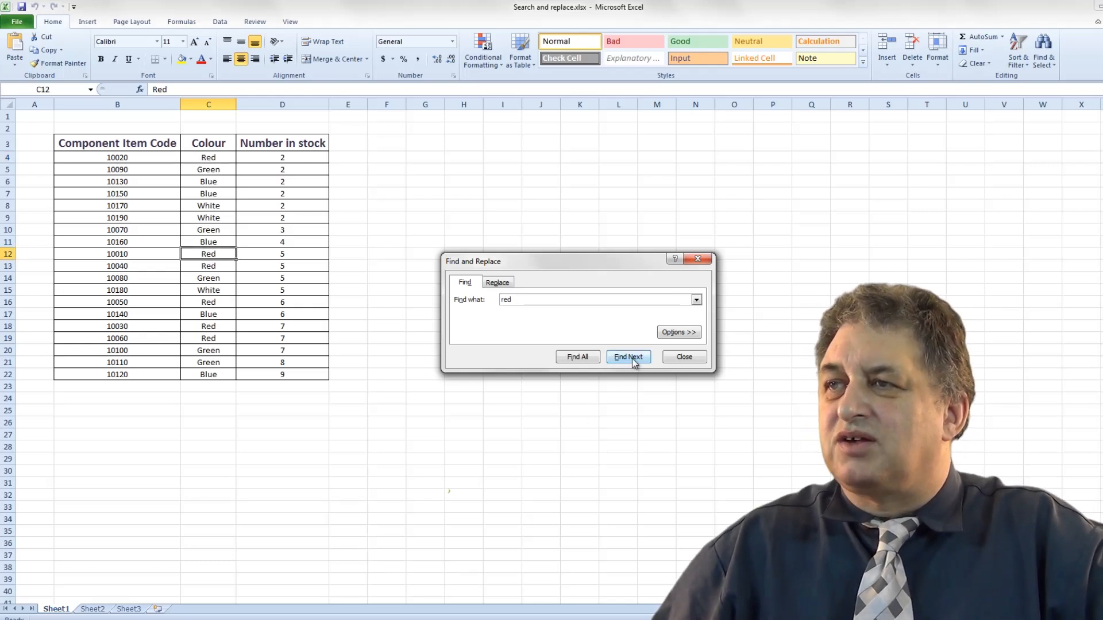
left_click(631, 358)
left_click(632, 357)
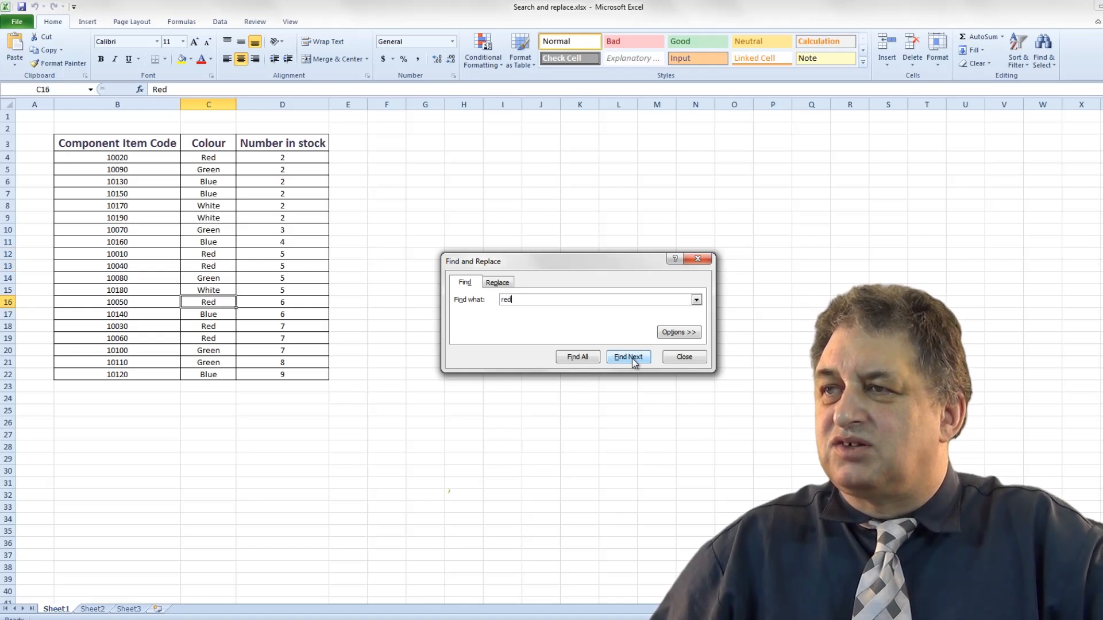
left_click(632, 358)
left_click(632, 358)
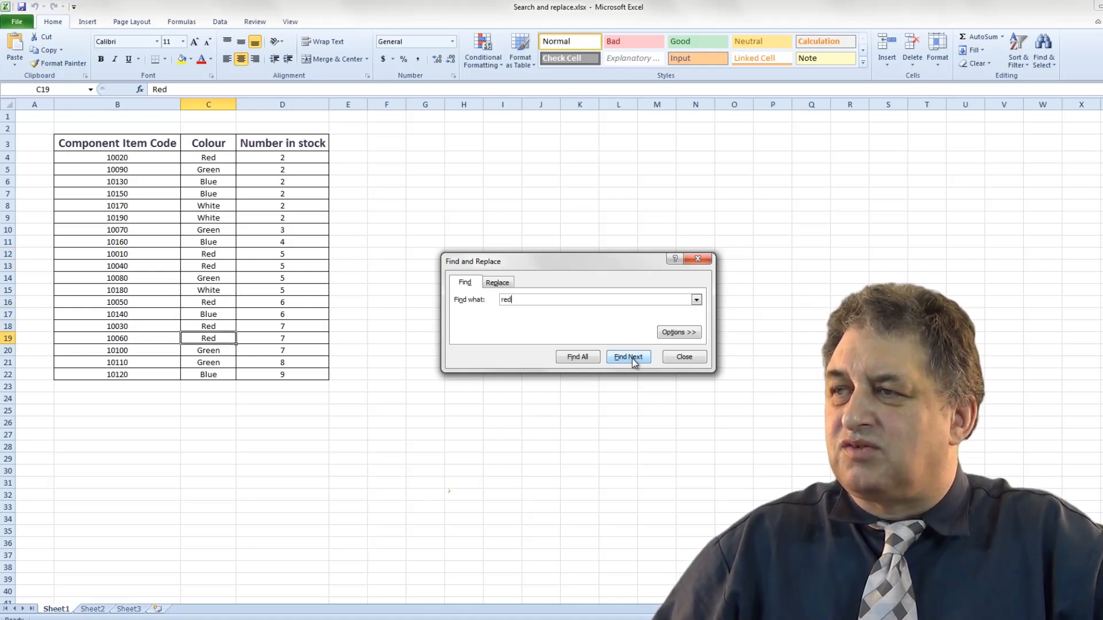
left_click(632, 357)
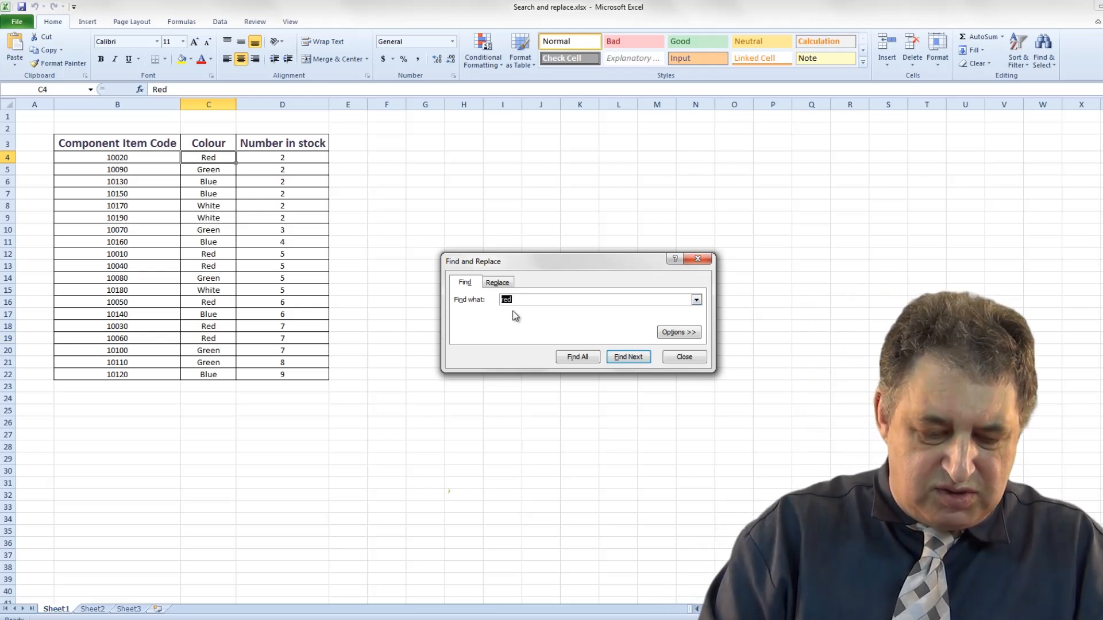
Search for blue, step through its matching cells, and close the Find and Replace dialog.
type("blue")
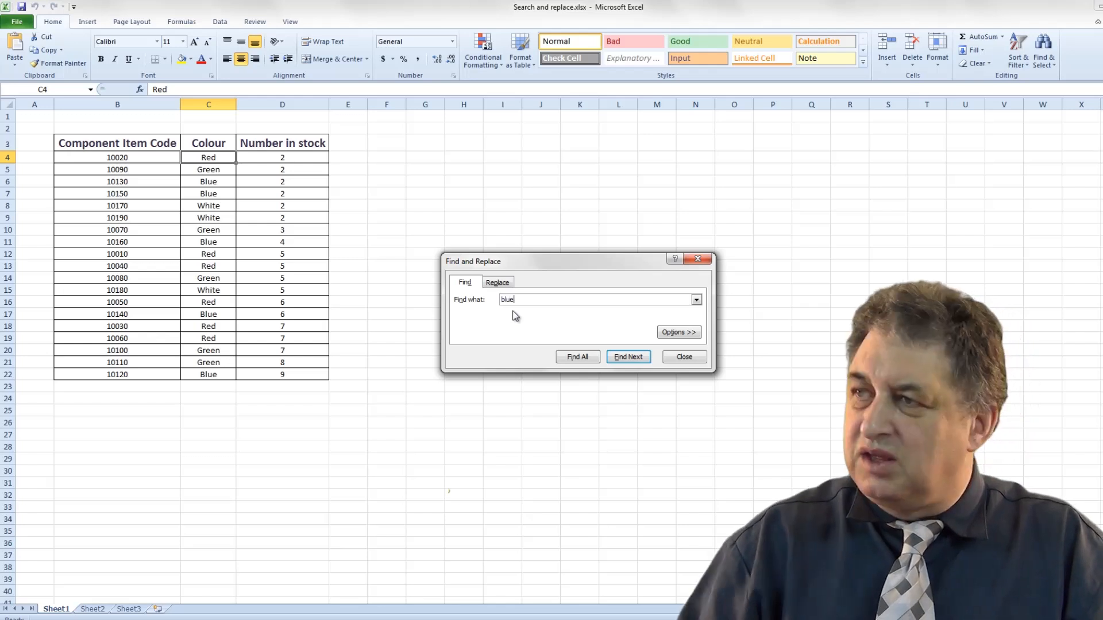
left_click(630, 355)
left_click(630, 355)
left_click(631, 357)
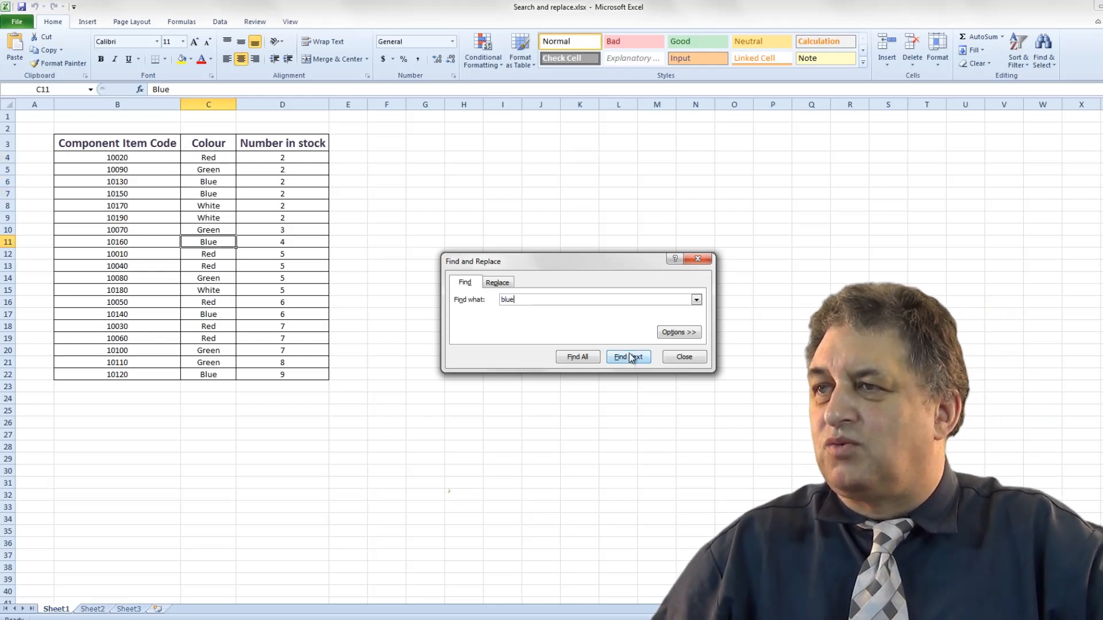
left_click(630, 356)
left_click(630, 356)
left_click(630, 356)
left_click(631, 357)
left_click(630, 357)
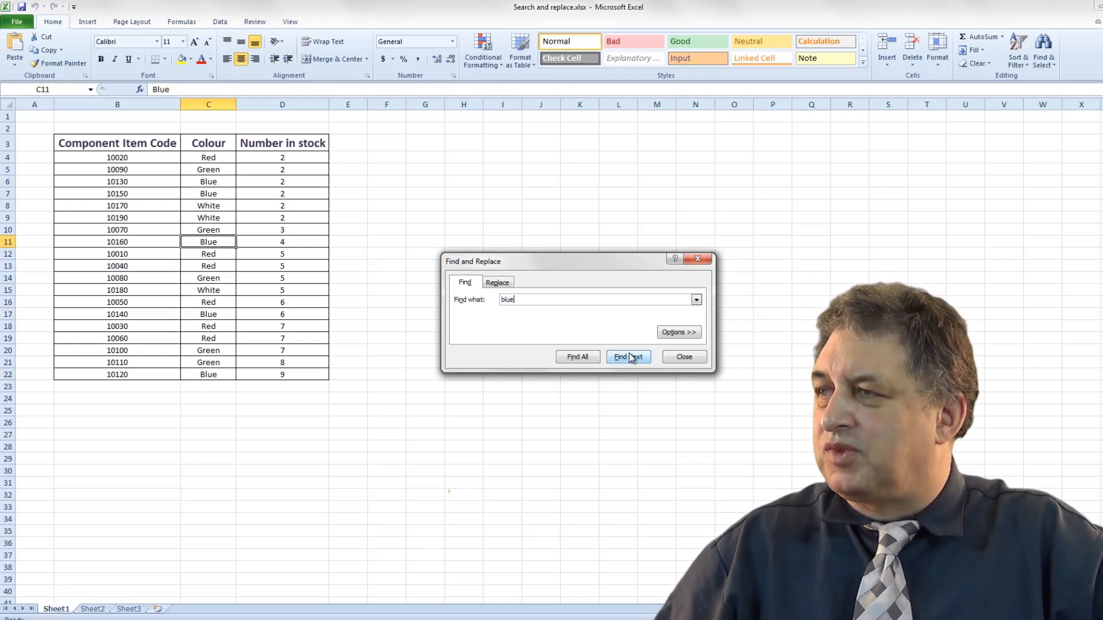
left_click(698, 259)
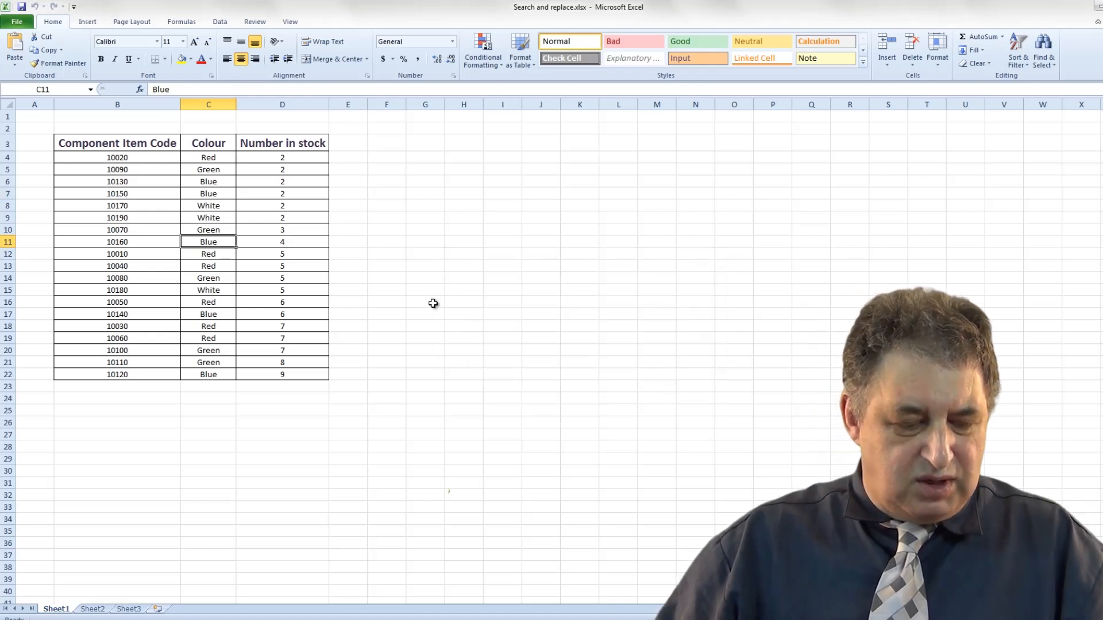
Open the Find dialog by shortcut and from Find & Select, closing it each time, then select cell C4.
key("ctrl+f")
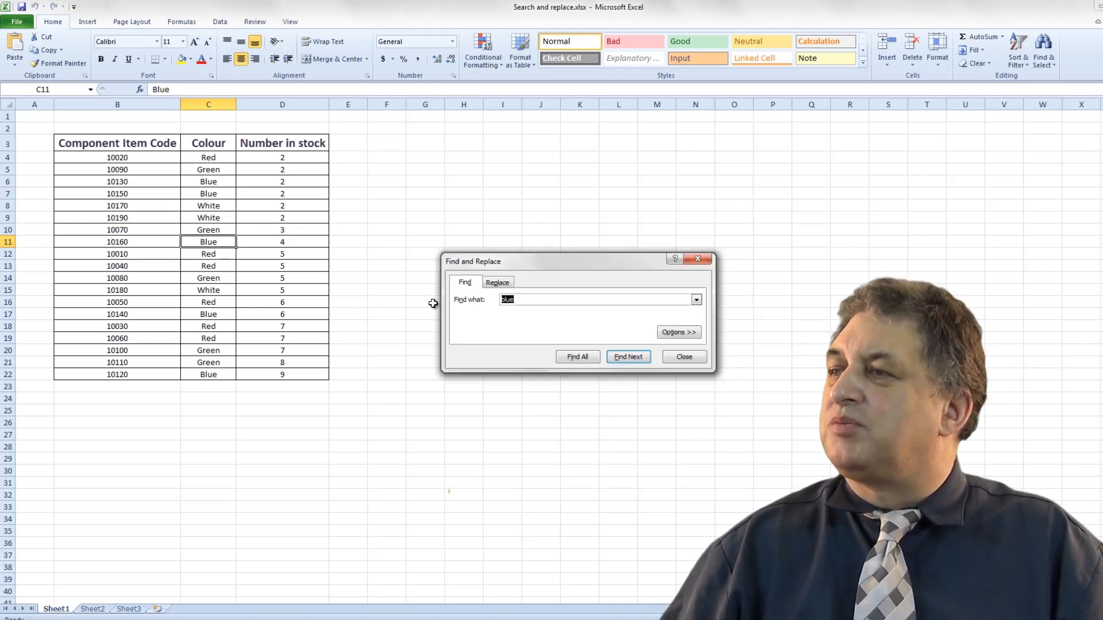
left_click(698, 259)
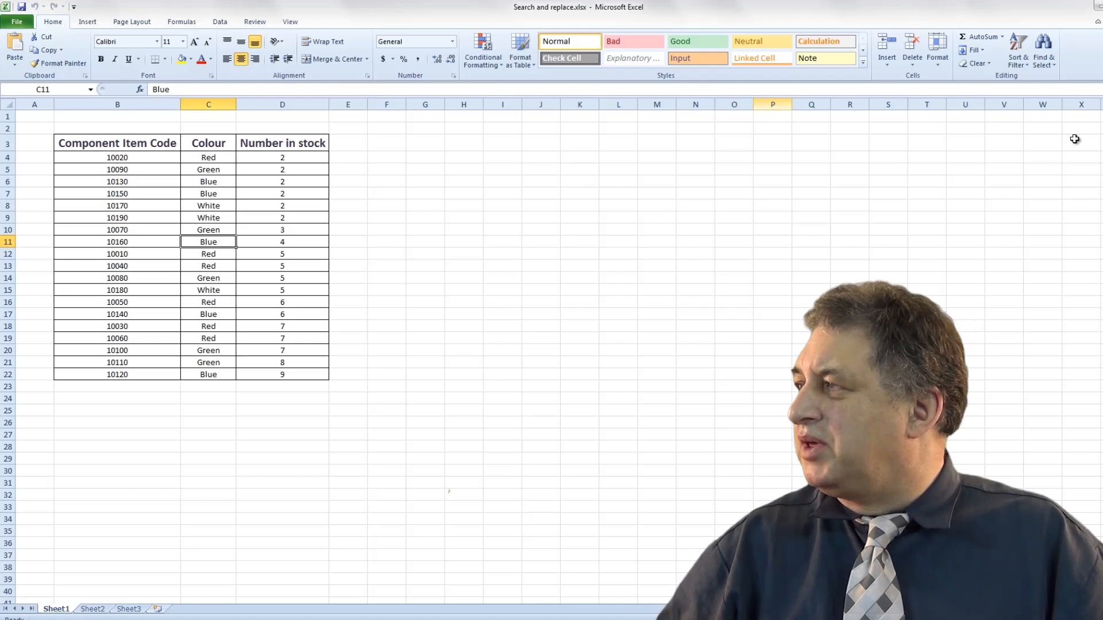
left_click(1044, 48)
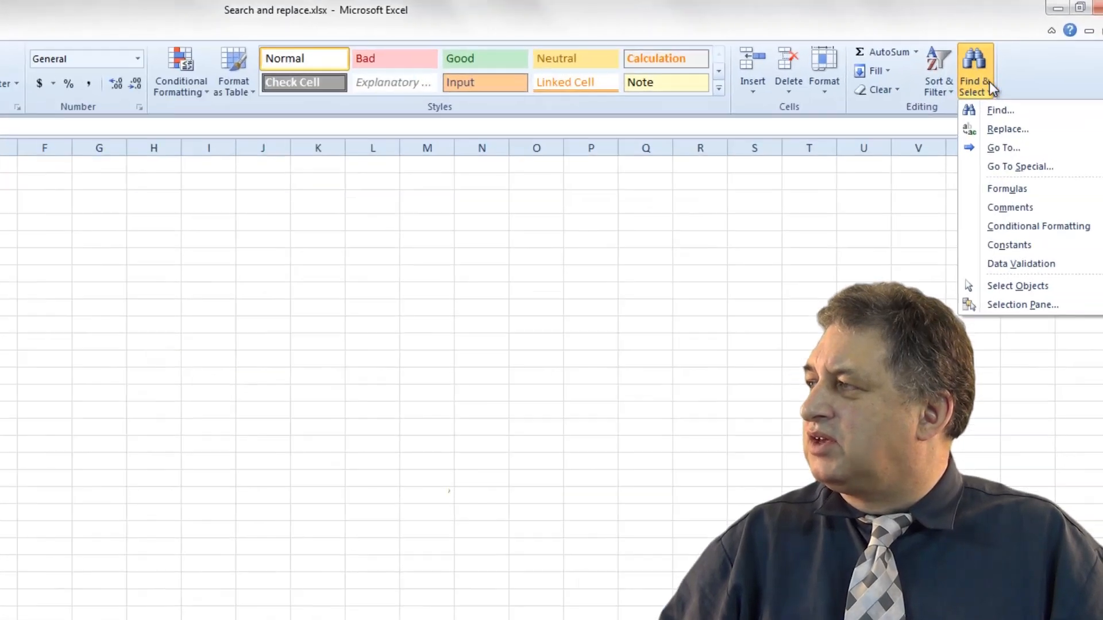
left_click(925, 150)
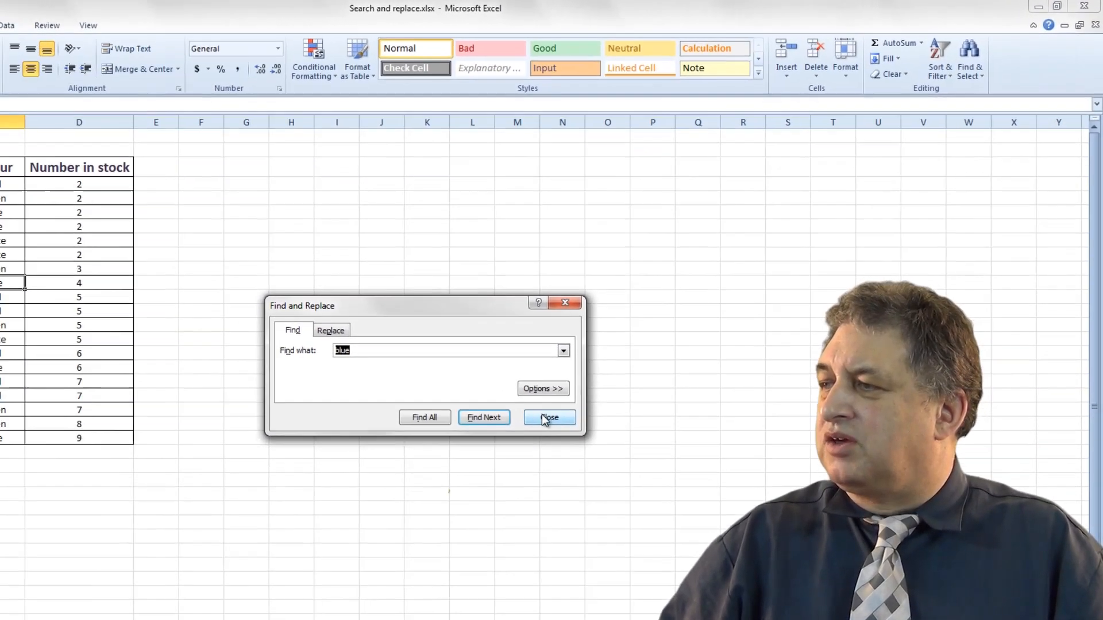
left_click(490, 462)
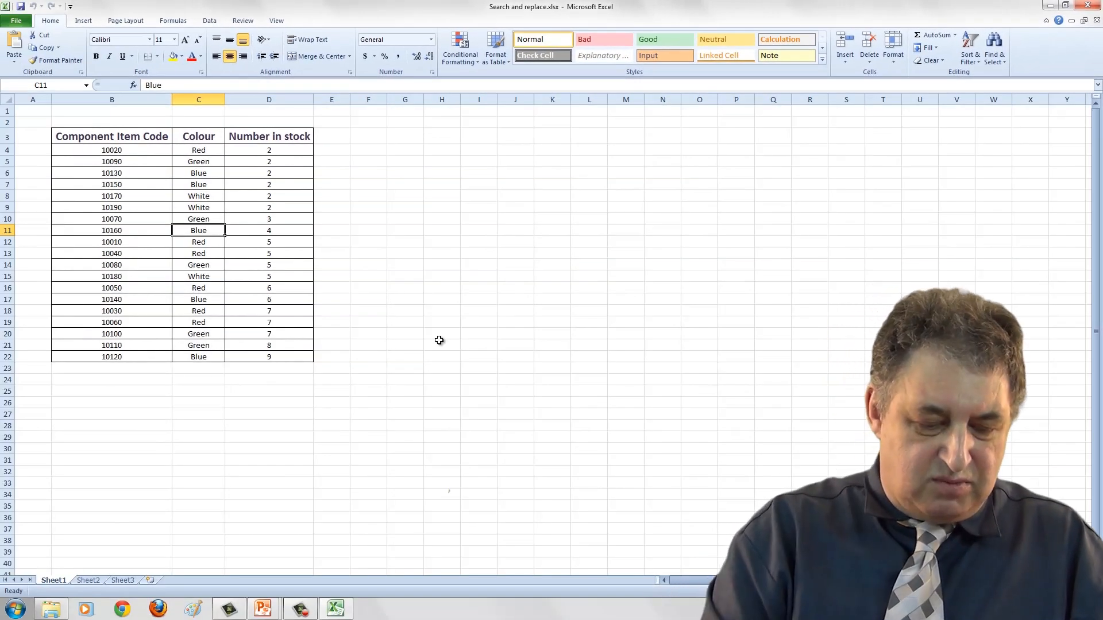
key("ctrl+f")
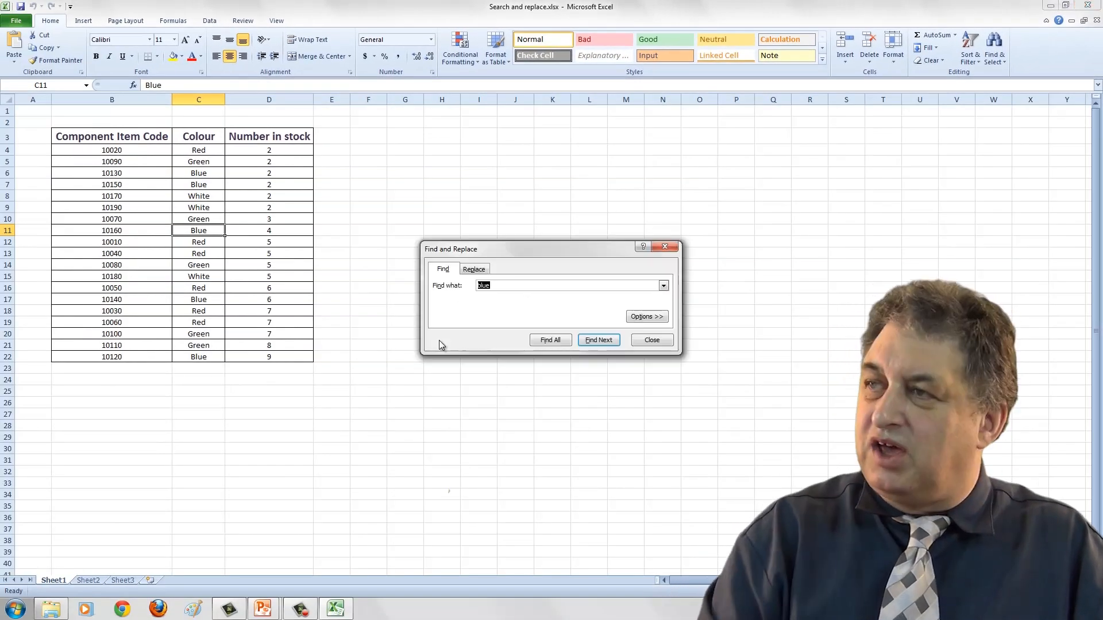
left_click(664, 247)
left_click(200, 162)
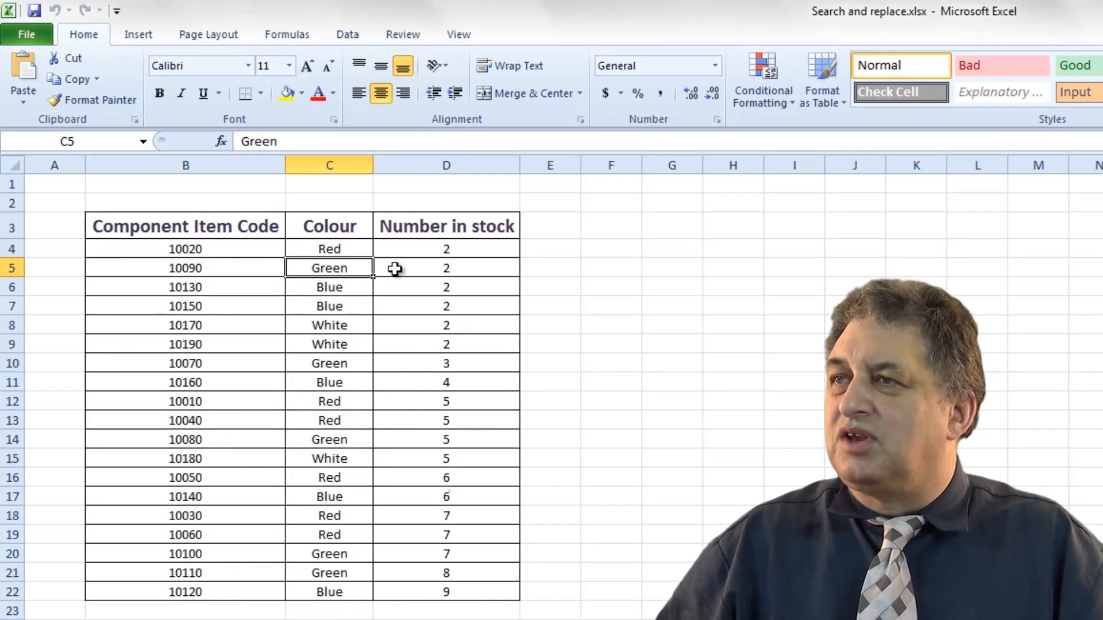
left_click(344, 249)
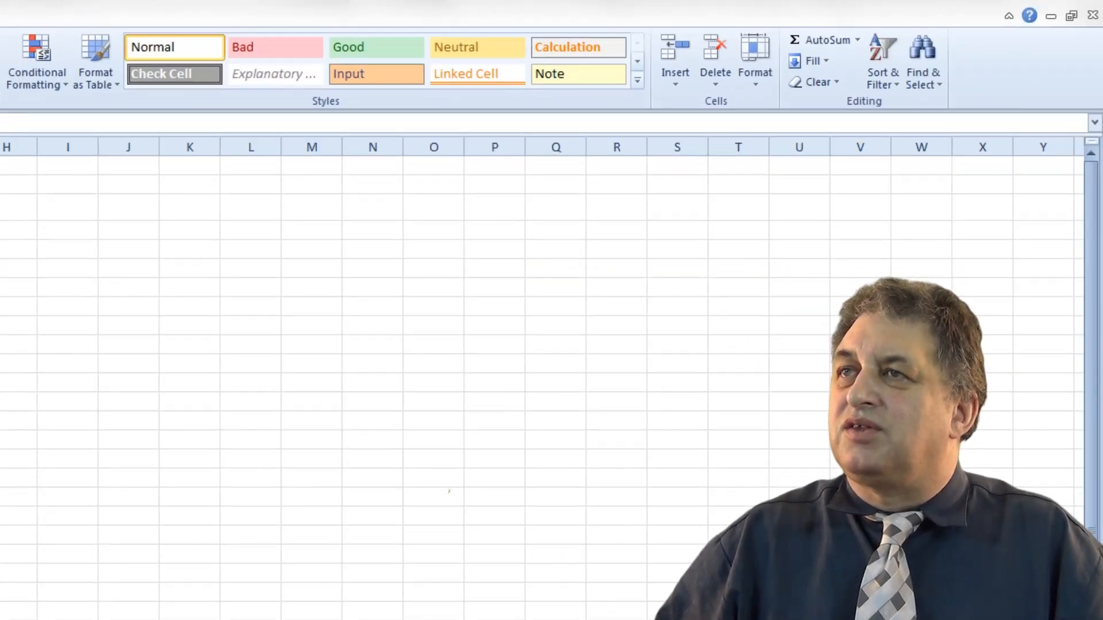
Open the Replace dialog from Find & Select, place the cursor in both fields, and close it.
left_click(925, 51)
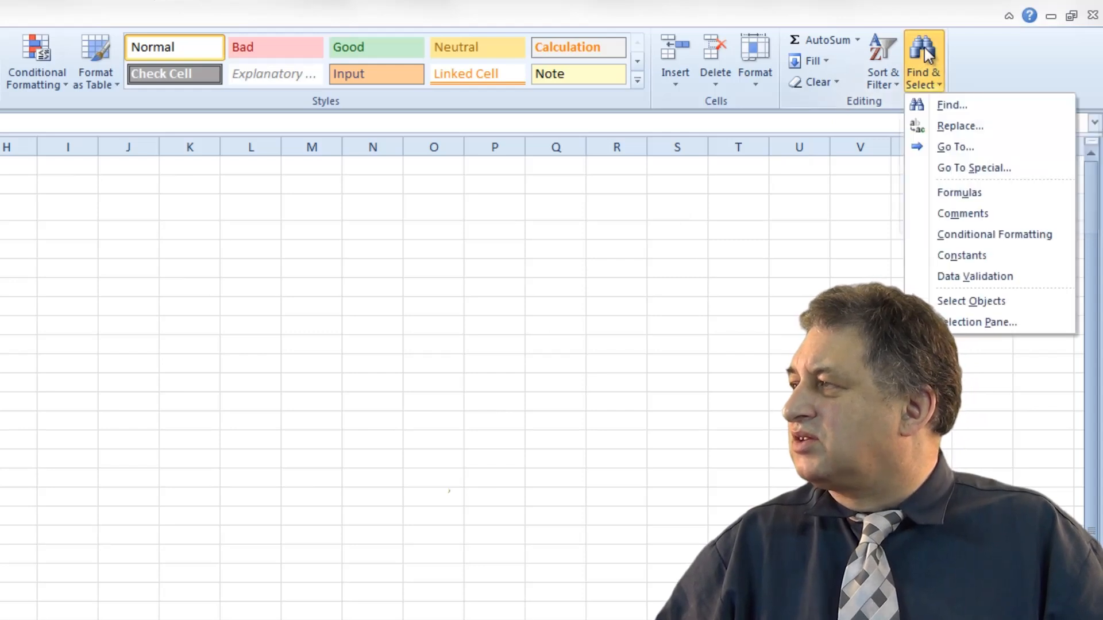
left_click(960, 126)
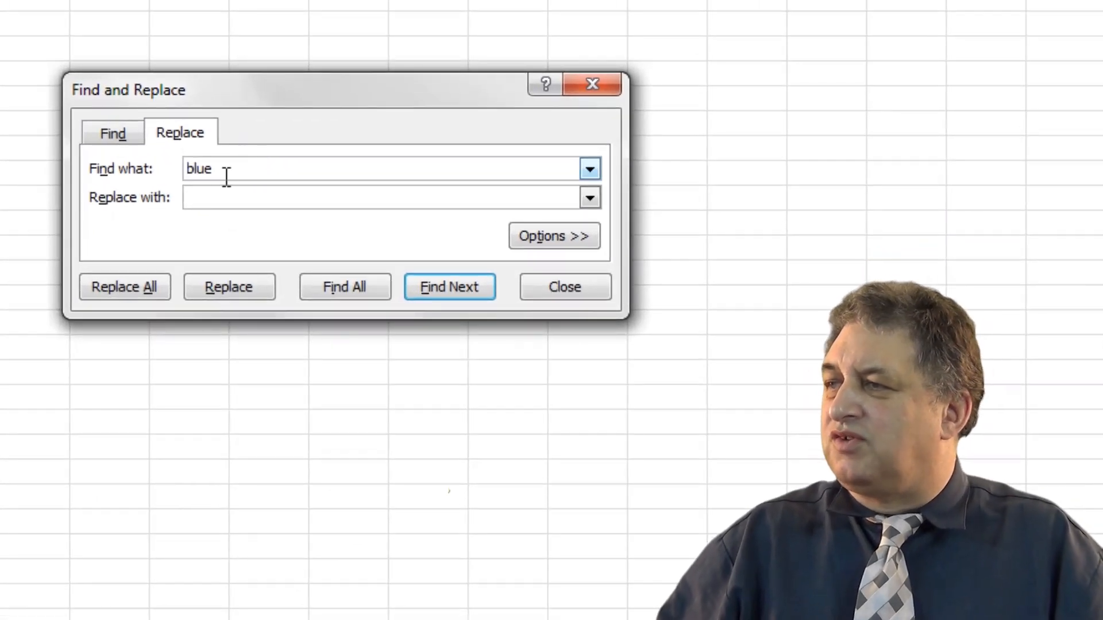
double_click(195, 168)
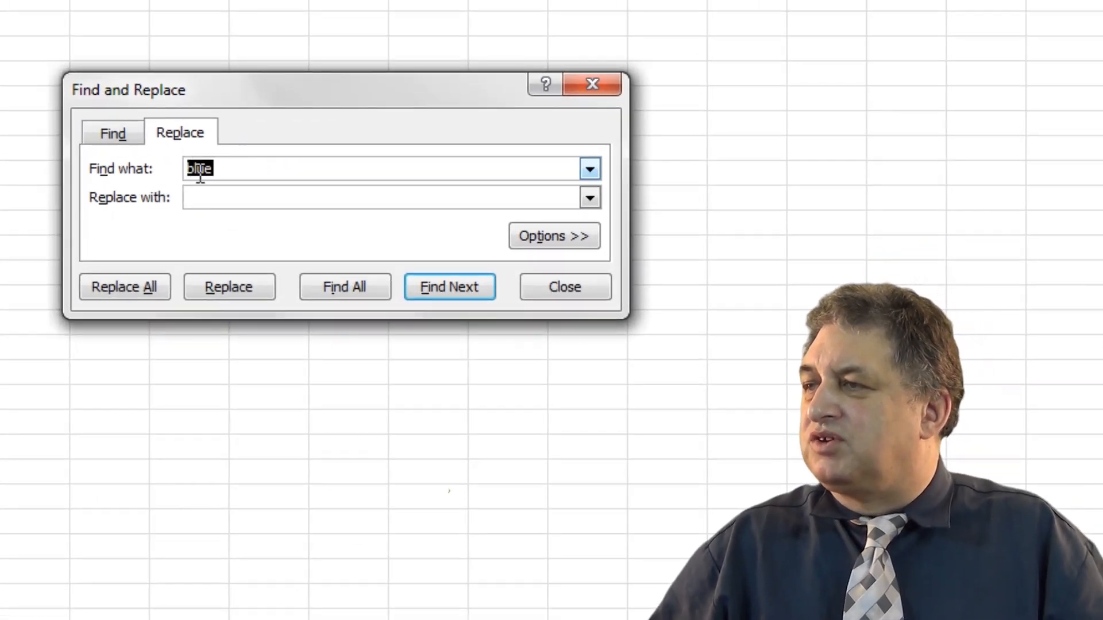
left_click(206, 197)
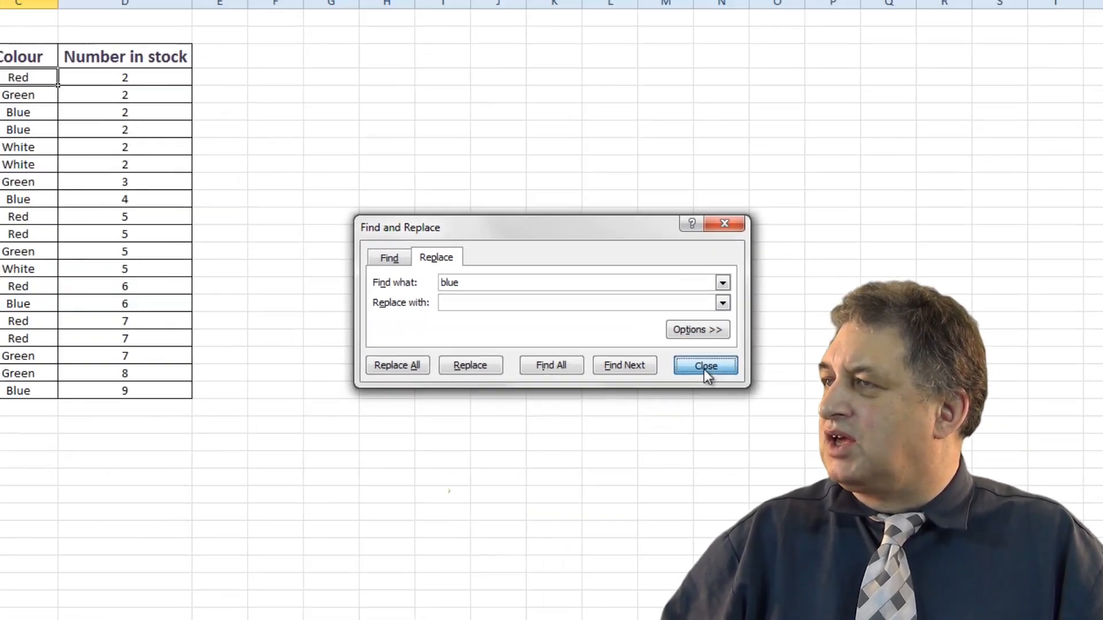
left_click(564, 289)
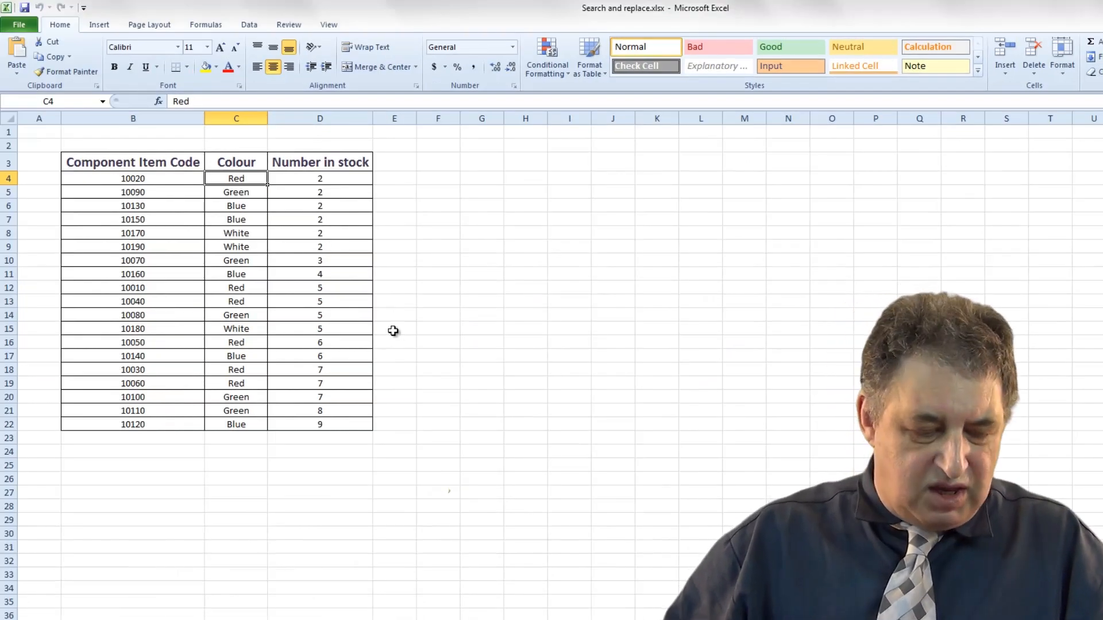
Reopen the Replace dialog and set it to find Red and replace it with Orange.
key("ctrl+h")
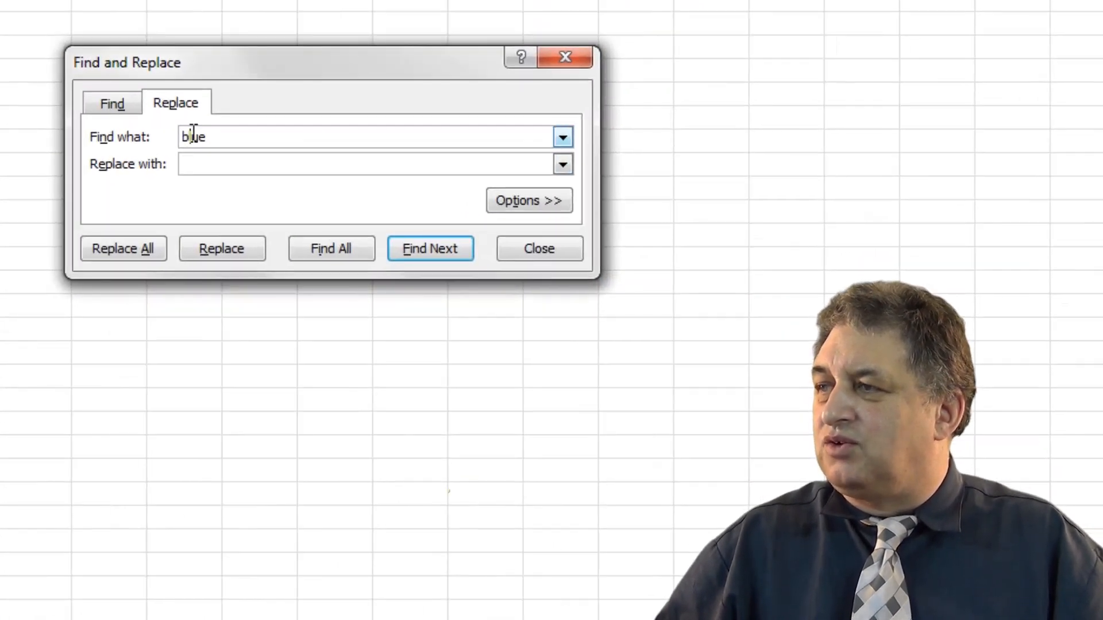
double_click(193, 133)
type("Re")
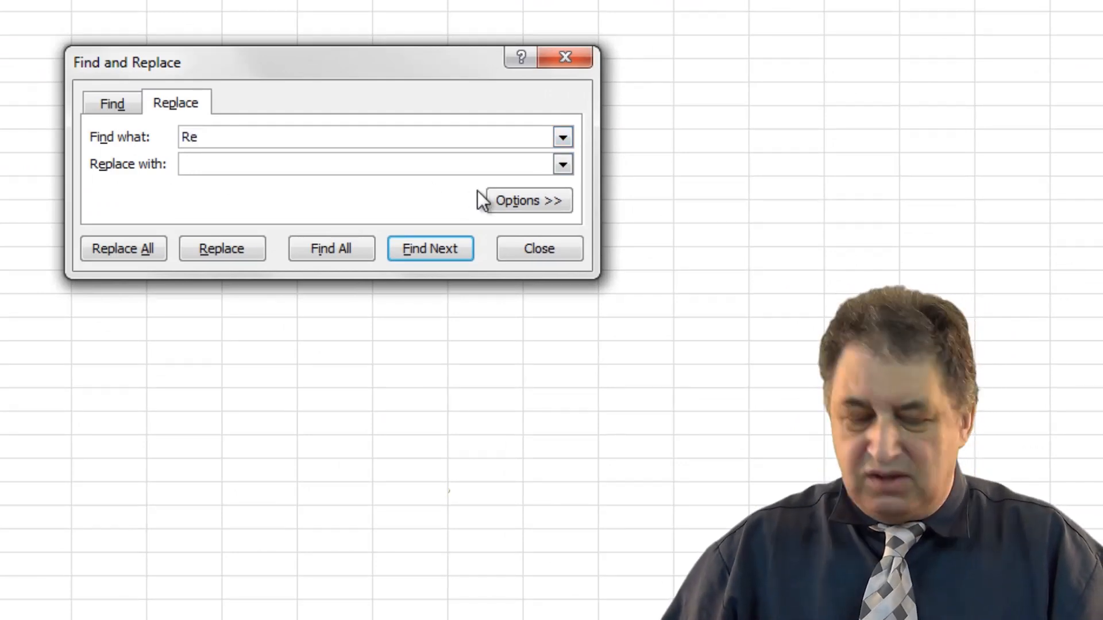
type("d")
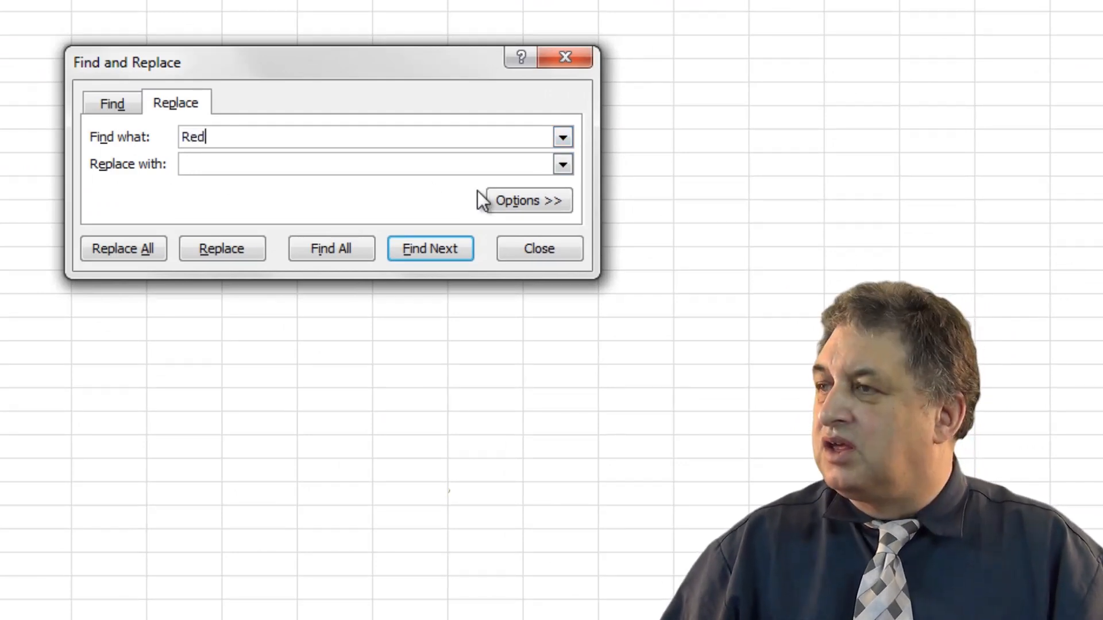
left_click(204, 166)
type("Orange")
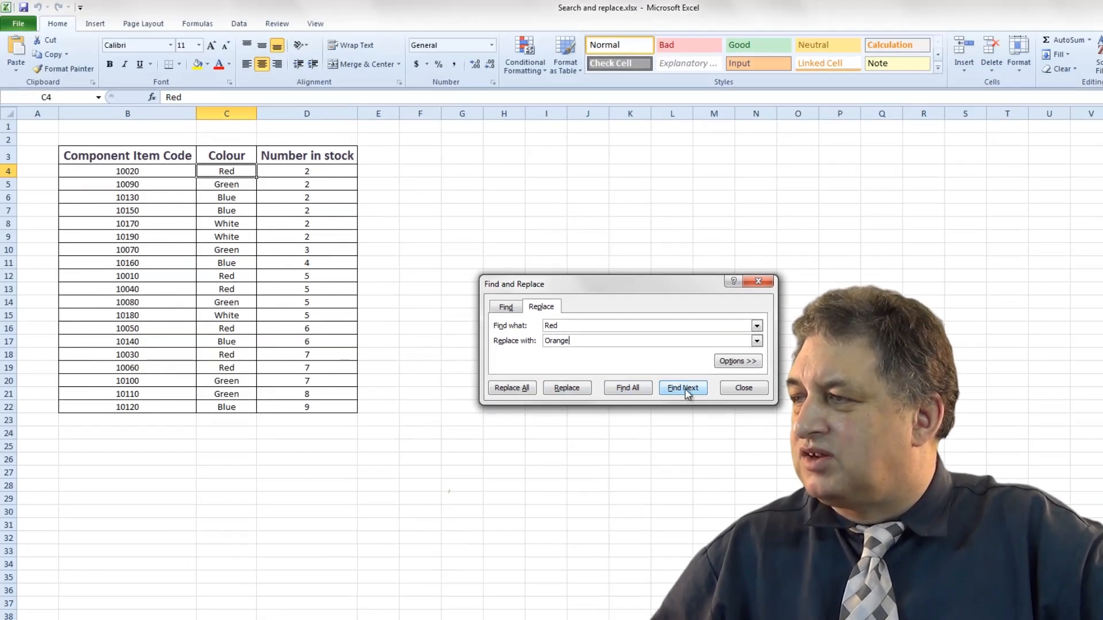
Find the next Red cell and replace matching Red cells with Orange one at a time.
left_click(685, 389)
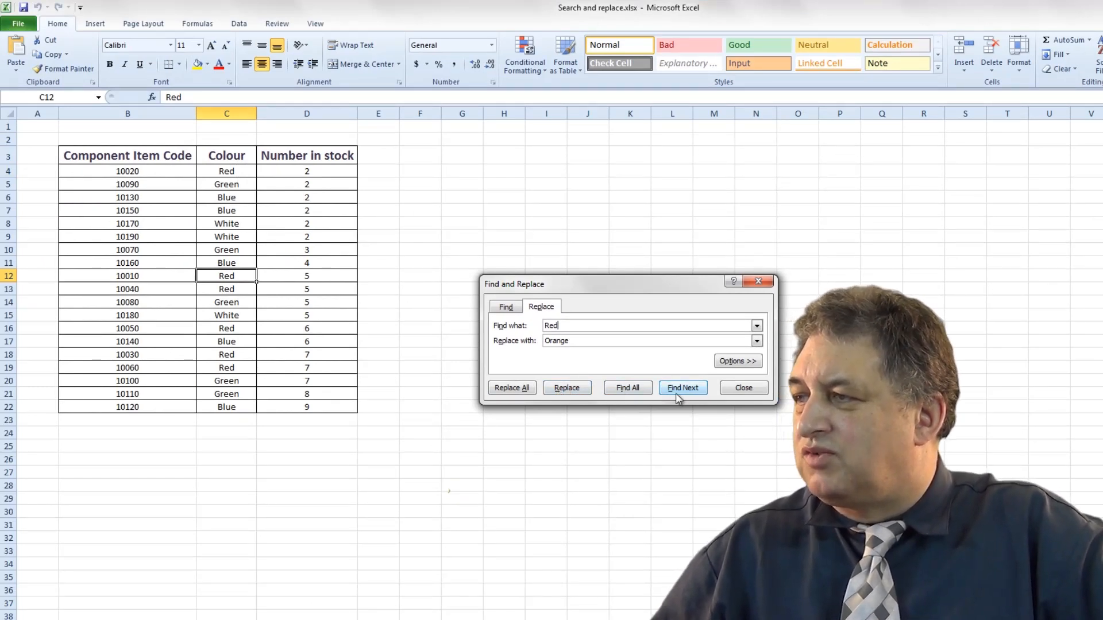
left_click(564, 389)
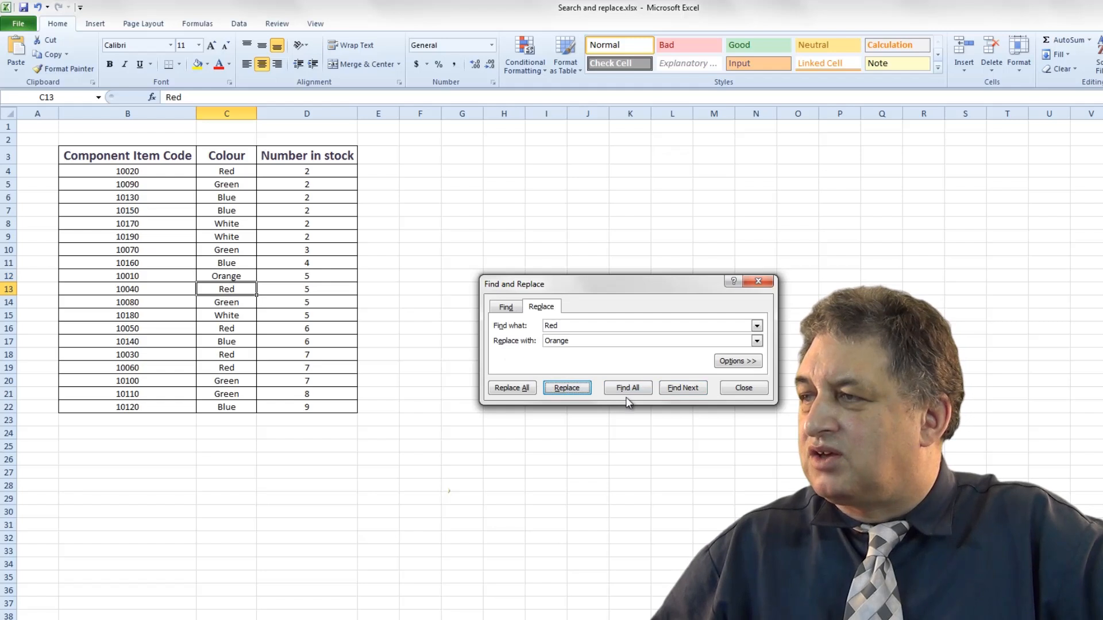
left_click(563, 388)
left_click(564, 388)
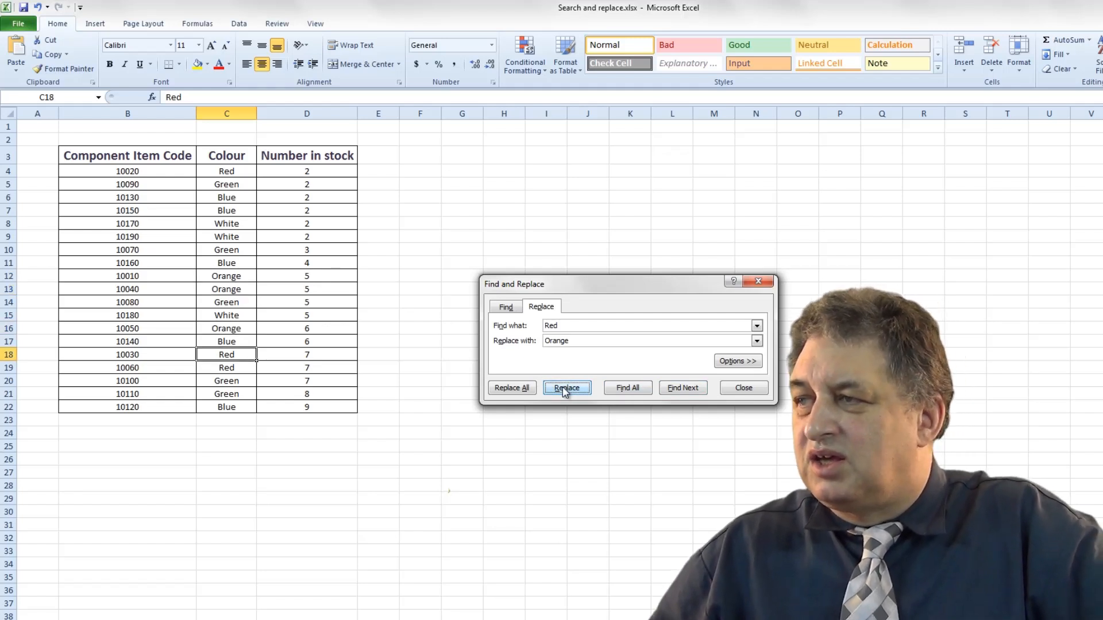
Replace all remaining Red cells with Orange, dismiss the confirmation, and close the dialog.
left_click(507, 389)
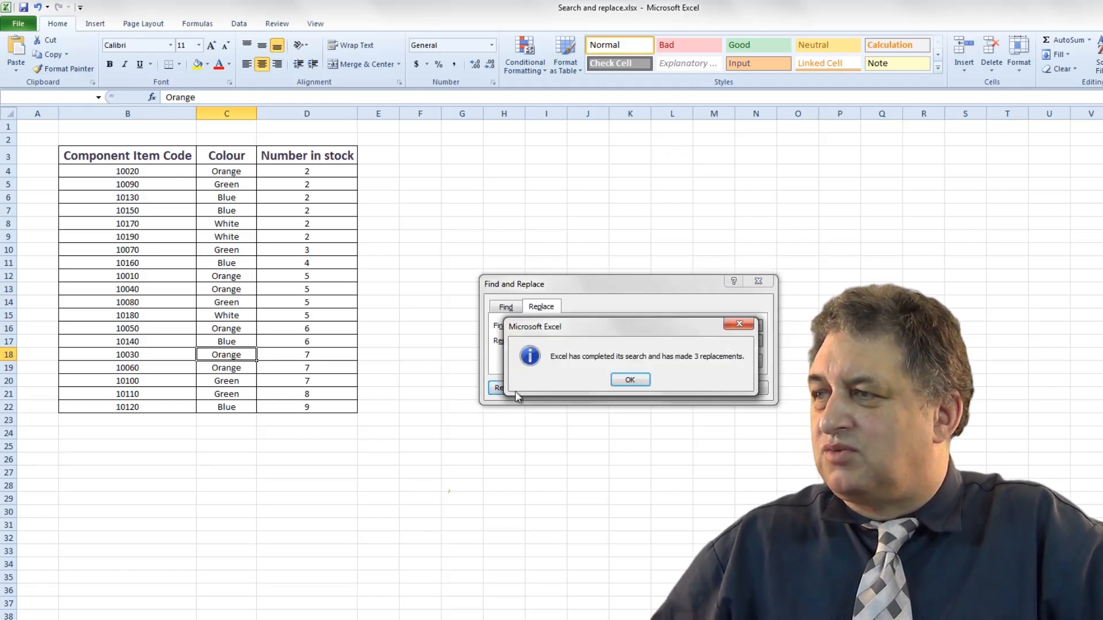
left_click(632, 381)
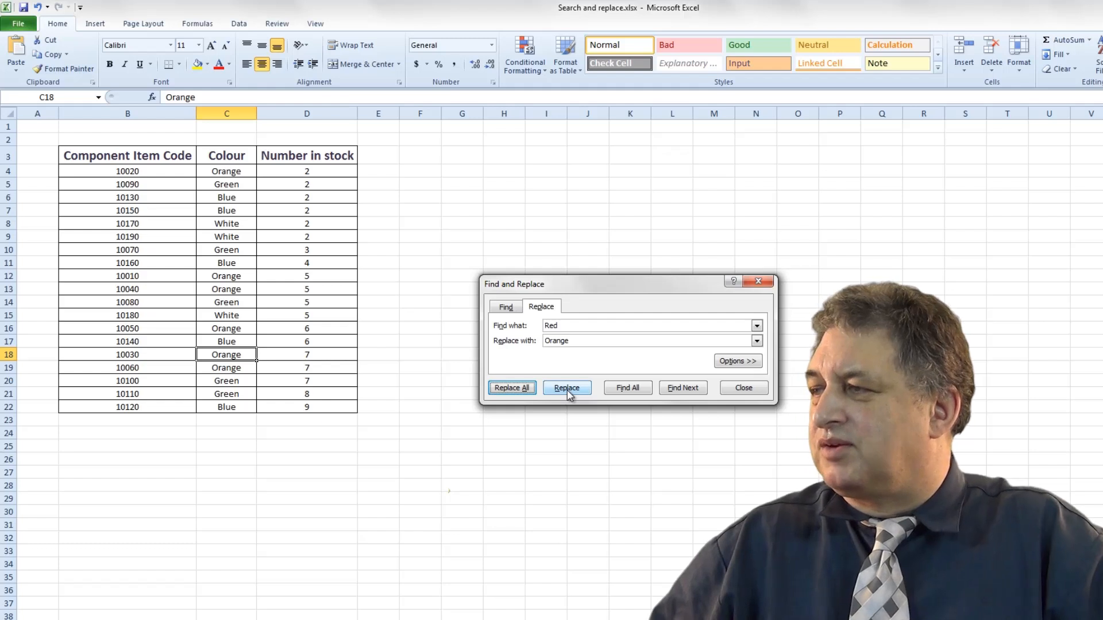
left_click(743, 389)
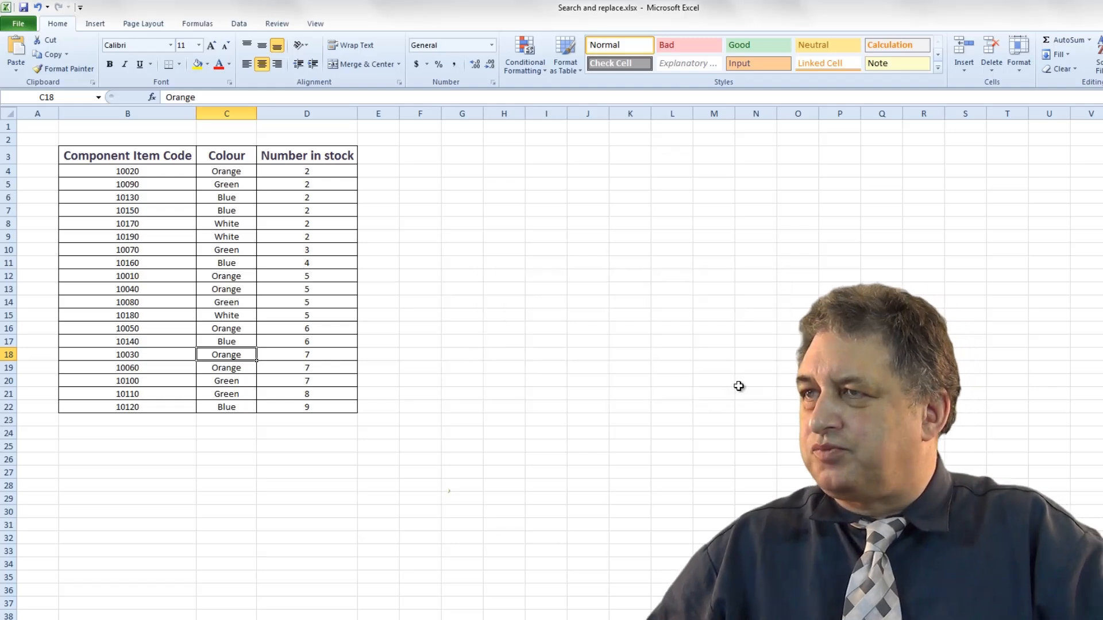